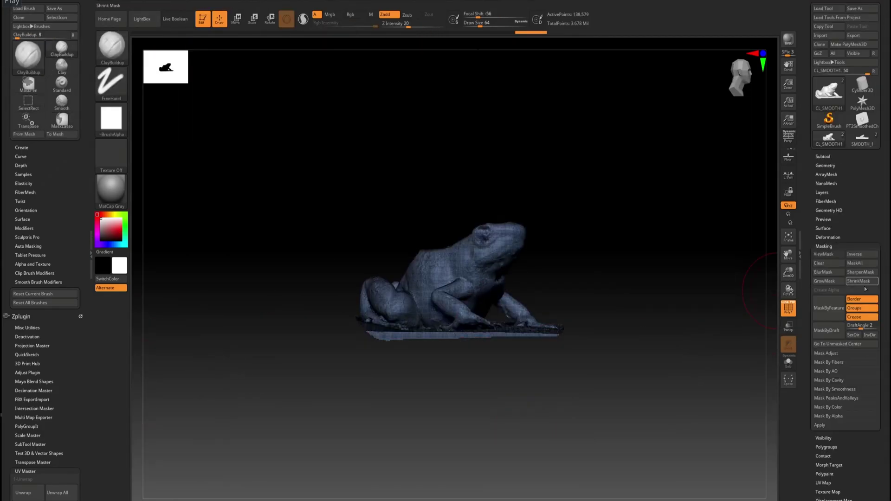
- Switch to the CL_SMOOTH subtool of the frog sculpt and review the frog on its base from above
left_click(828, 379)
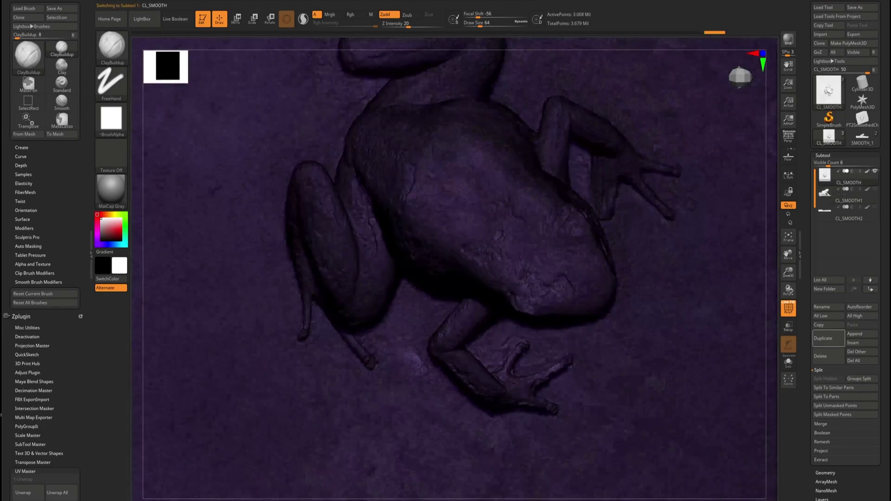
scroll(852, 306, "down", 8)
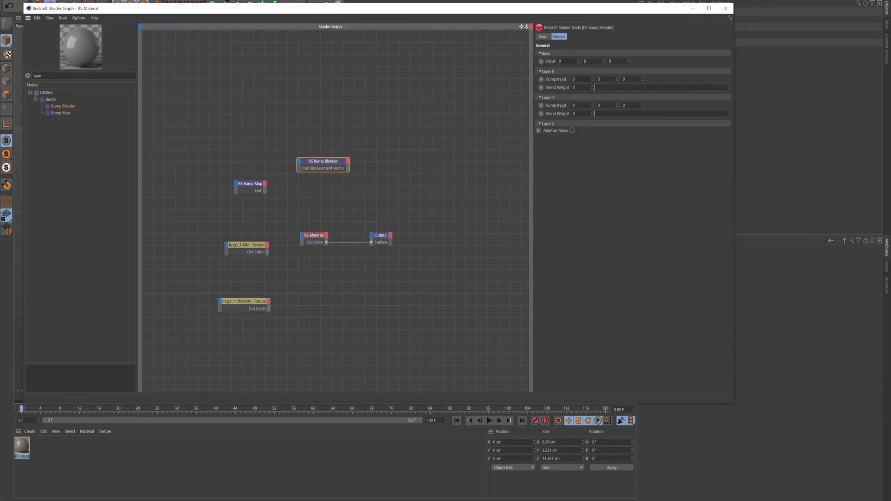
- In the Cinema 4D Redshift shader graph, connect the RS Bump Map node to the RS Bump Blender node
left_click_drag(249, 190, 297, 166)
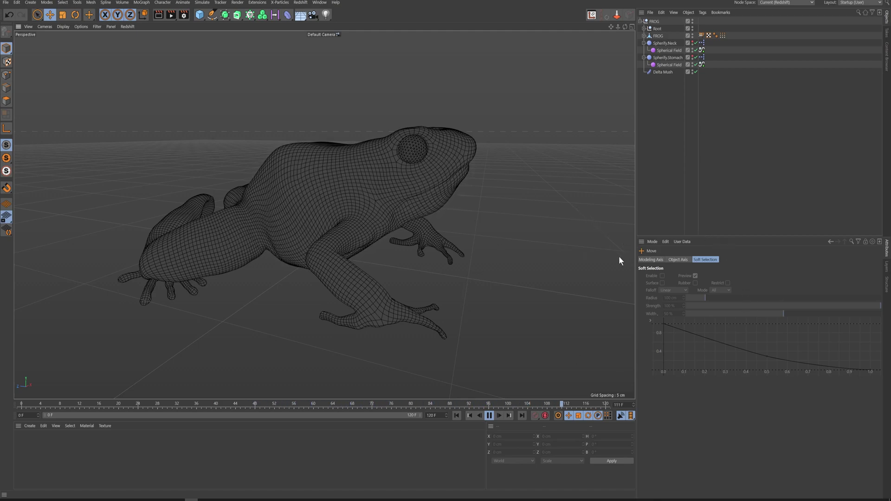
- Display the joints in the viewport and expand the Root object to inspect the frog's skeleton
scroll(343, 227, "down", 5)
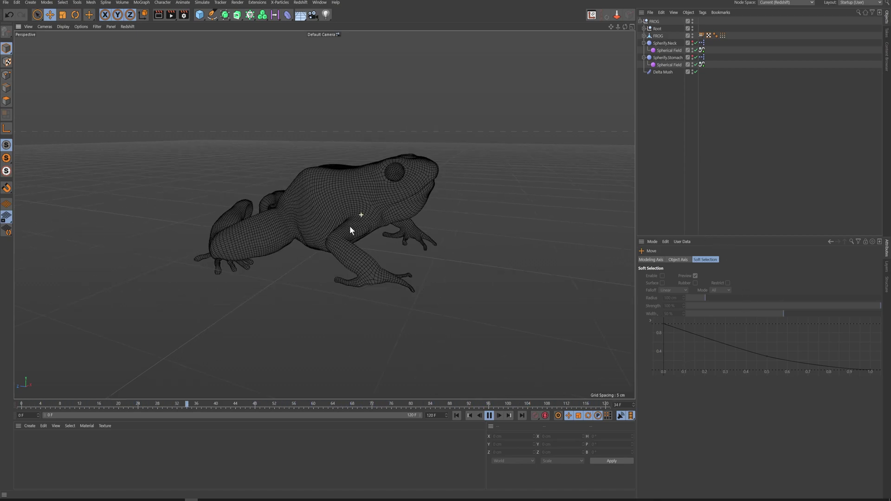
left_click(97, 26)
left_click(106, 122)
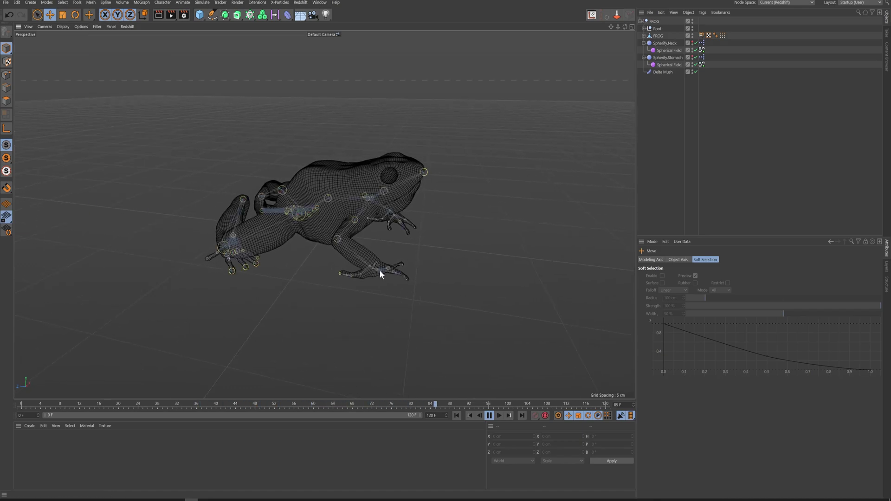
left_click_drag(366, 208, 423, 210, "alt")
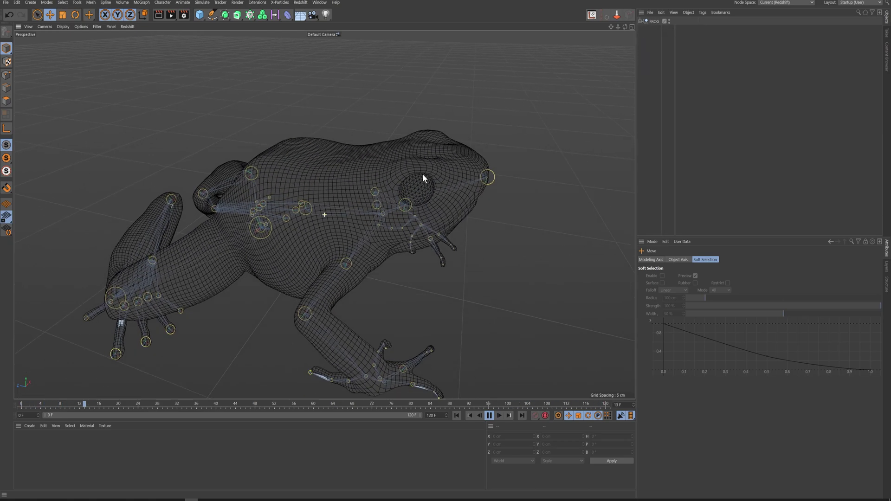
left_click(644, 29)
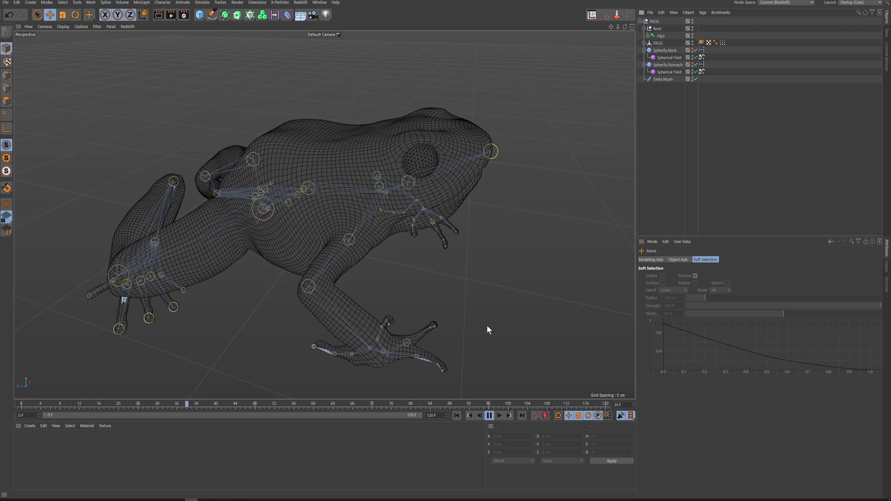
- Hide the joints in the viewport, then select the frog's eye and expand the Hips joint hierarchy
left_click(97, 26)
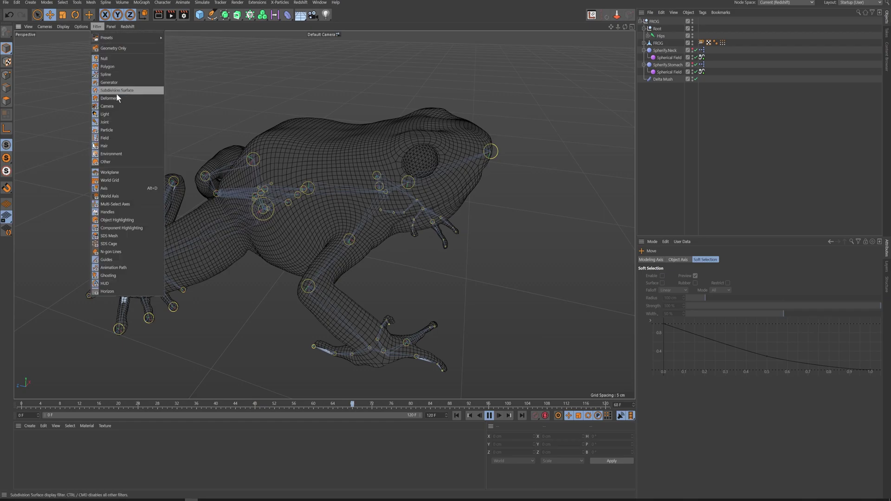
left_click(110, 121)
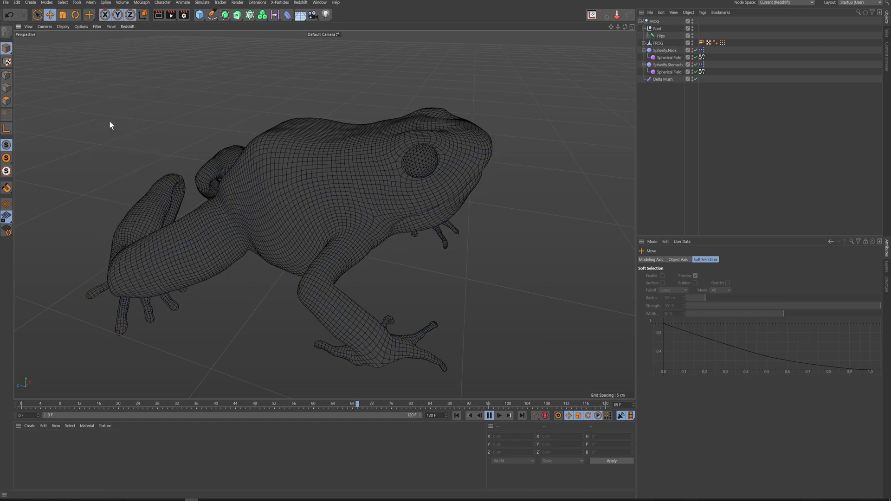
left_click_drag(470, 197, 453, 136, "alt")
left_click(446, 148)
left_click(648, 36)
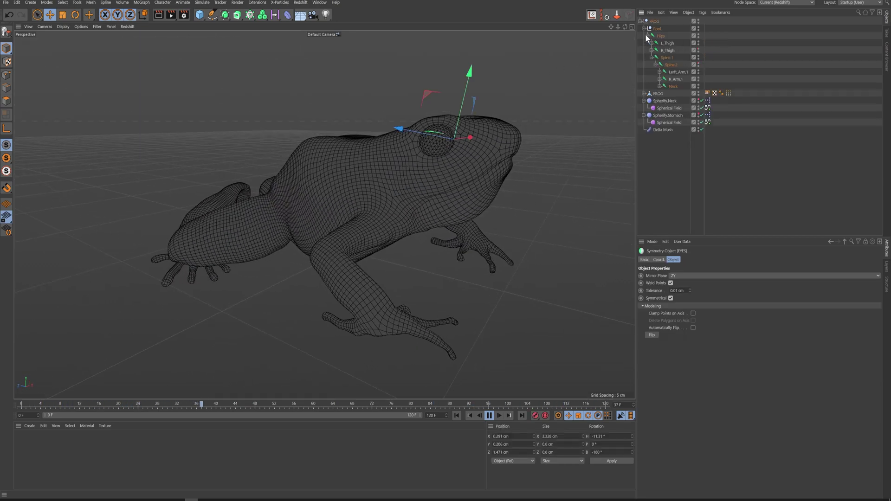
- Examine the EYES symmetry object under the Neck joint and its Sphere, toggling the symmetry off and on and checking both eyes
left_click(668, 86)
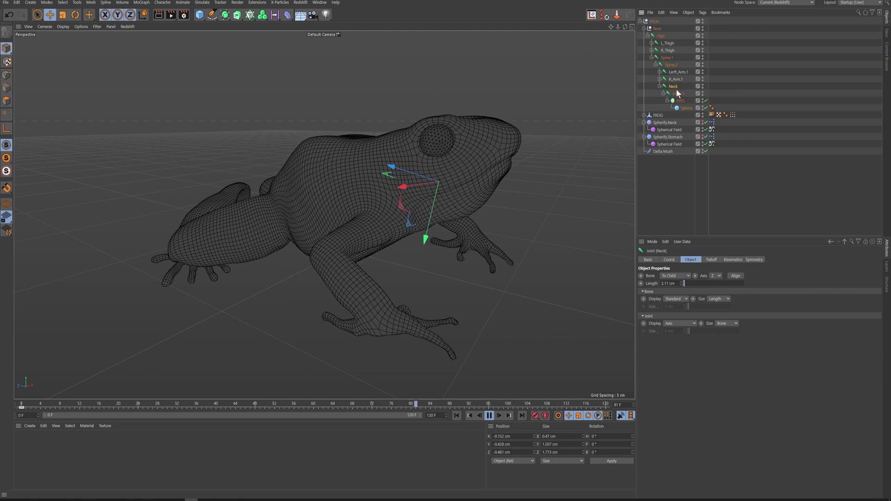
left_click(680, 101)
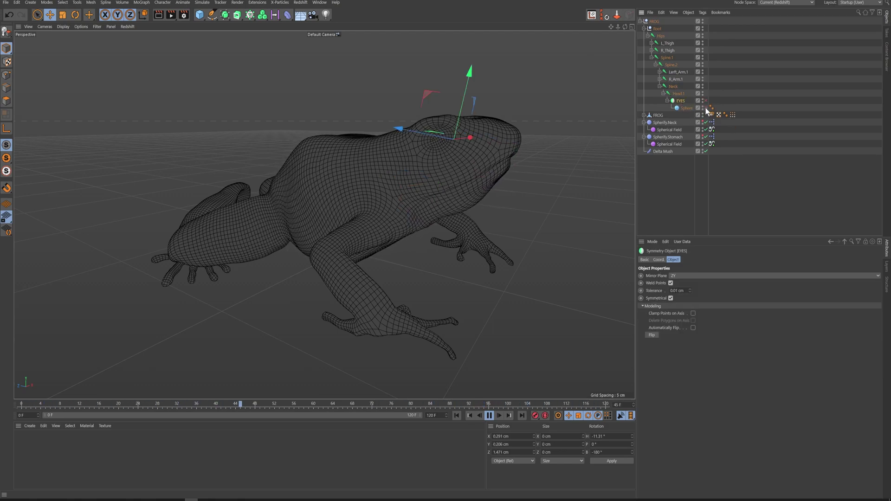
scroll(477, 123, "up", 6)
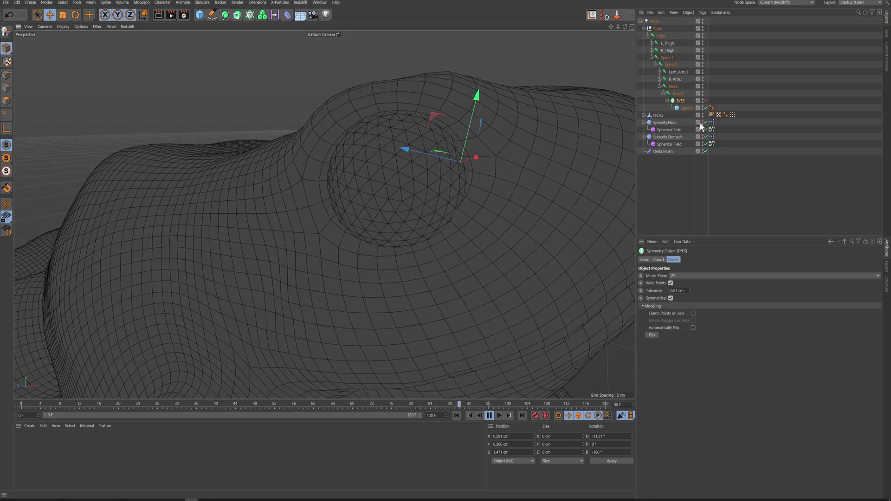
left_click(685, 108)
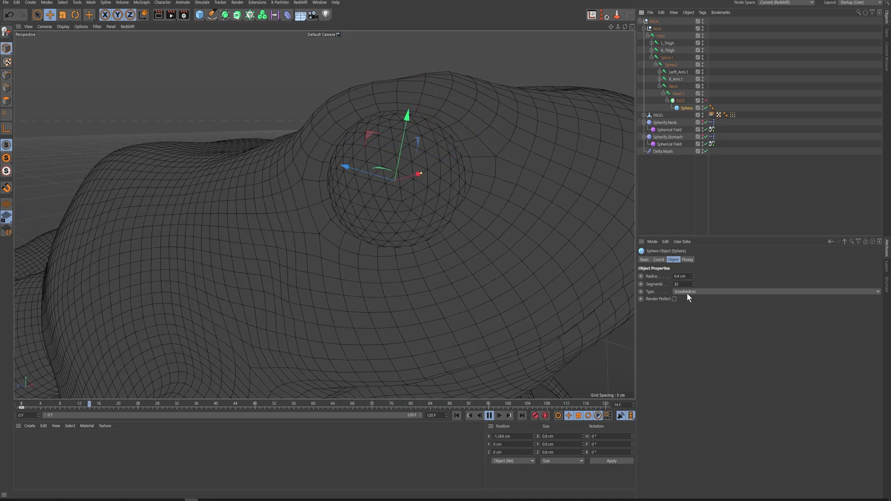
left_click(706, 100)
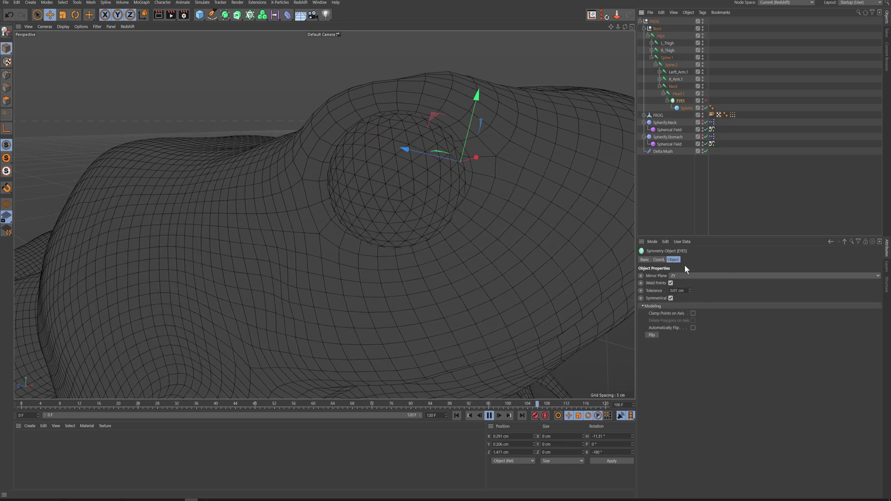
left_click_drag(609, 125, 250, 254, "alt")
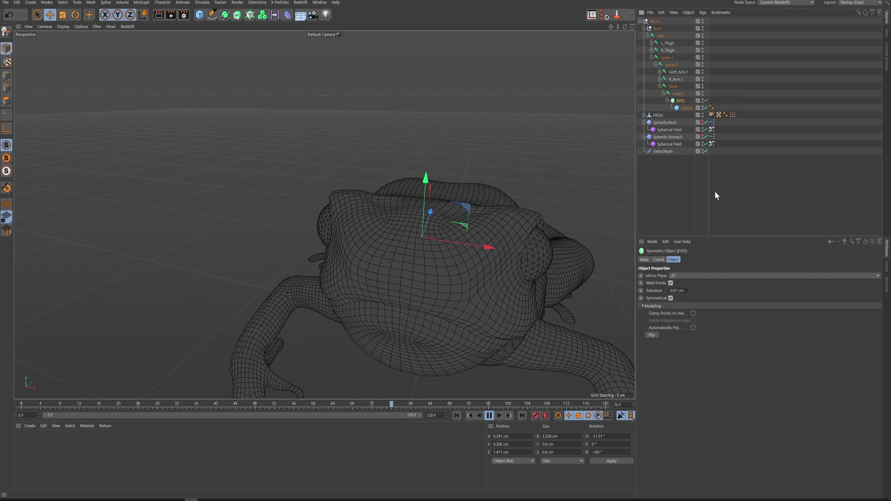
left_click_drag(443, 254, 463, 237, "alt")
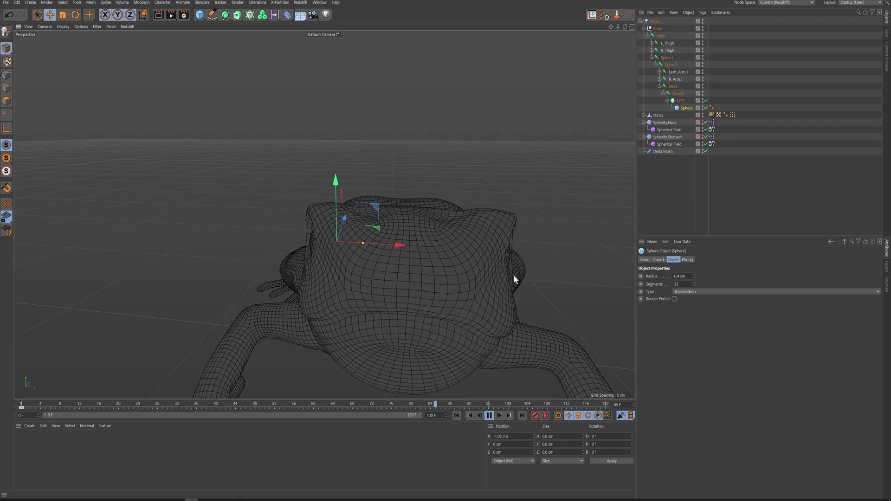
left_click_drag(327, 266, 490, 145, "alt")
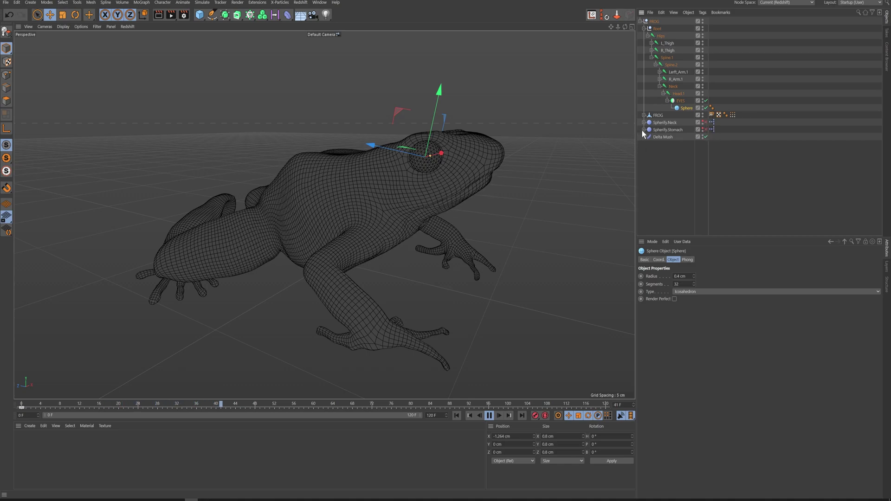
- Select the Spherify.Neck deformer and expand it to examine its position on the frog and its Spherical Field
left_click(668, 123)
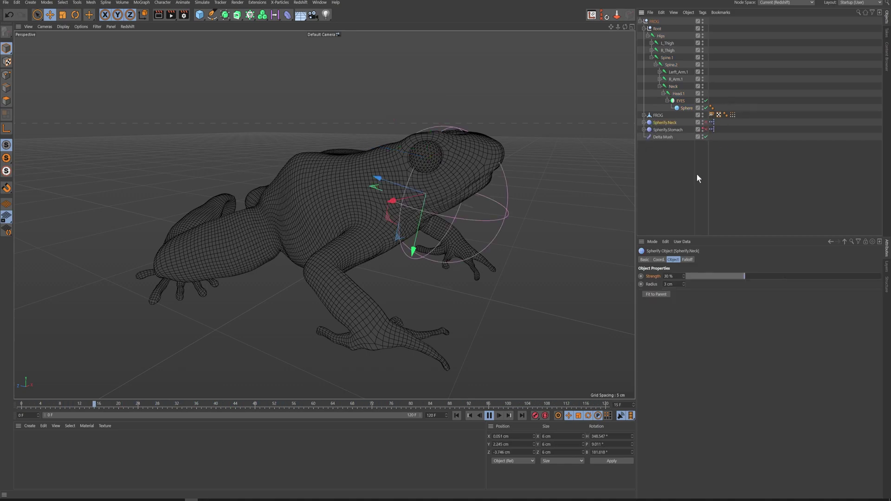
left_click(644, 122)
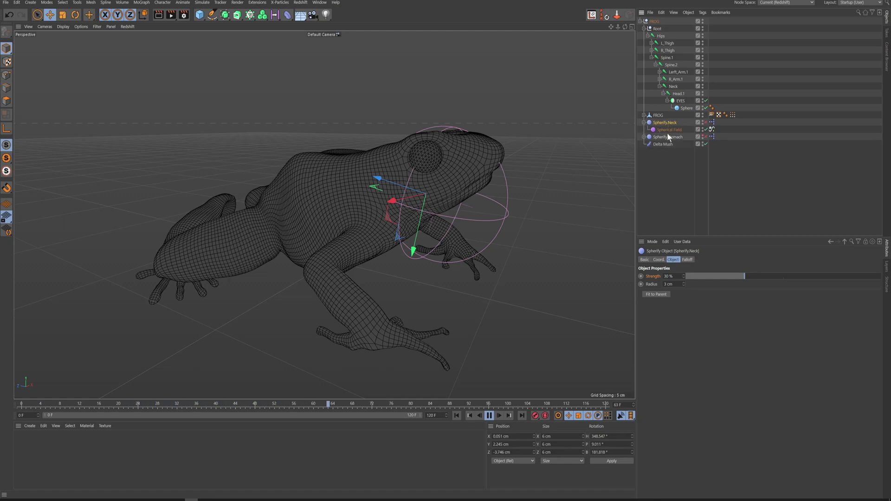
left_click(286, 16)
left_click_drag(401, 190, 428, 194, "alt")
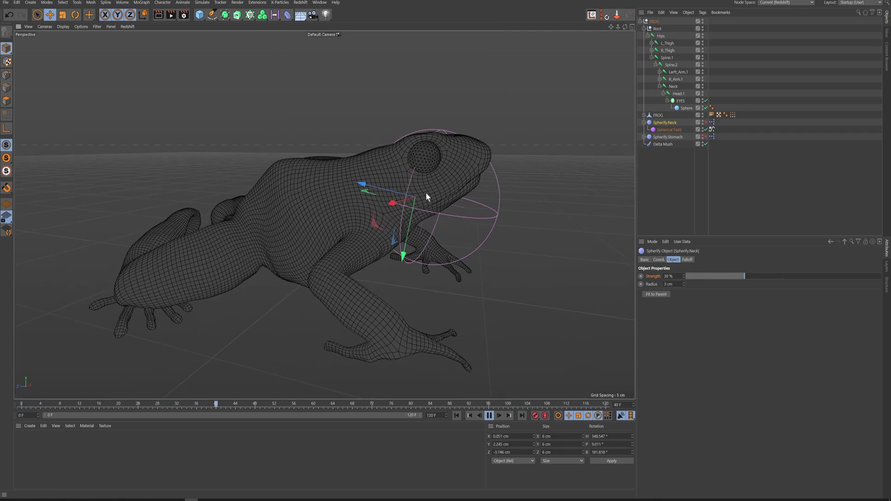
- Select the Neck joint and turn the joint display back on in the viewport
left_click(673, 87)
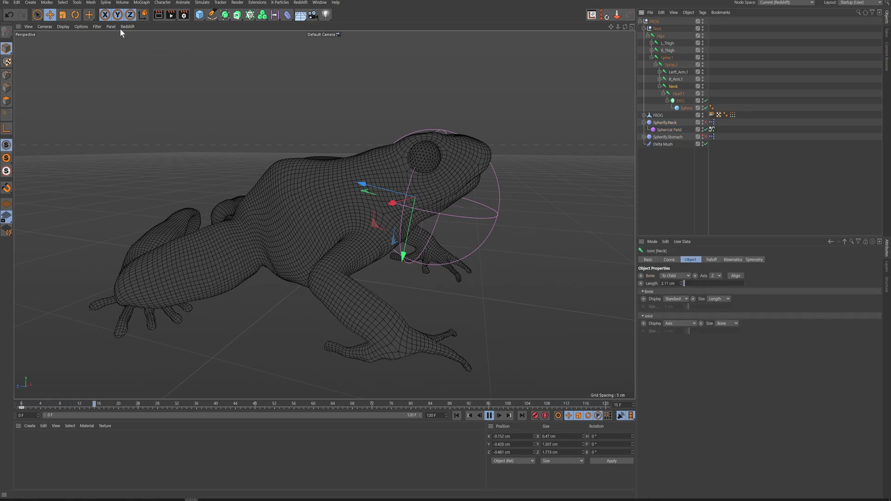
left_click(96, 26)
left_click(81, 26)
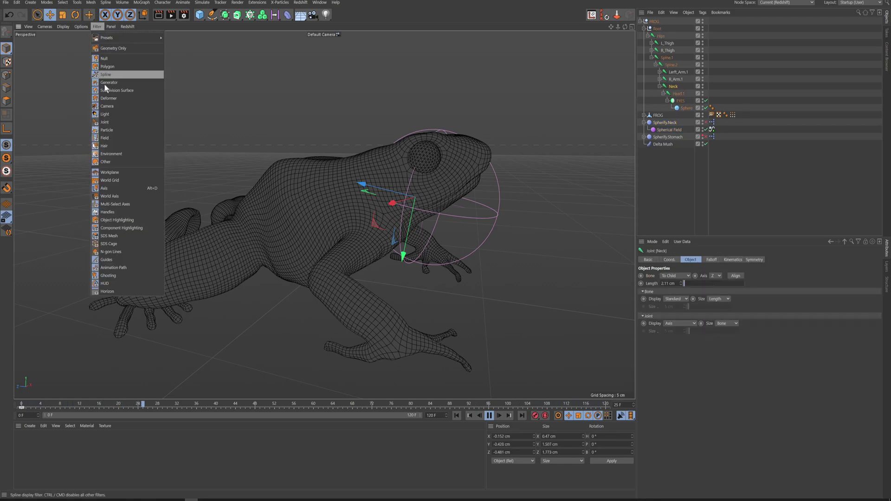
left_click(108, 121)
mouse_move(427, 198)
left_mouse_down("alt")
mouse_move(363, 183)
mouse_move(412, 199)
left_mouse_up("alt")
scroll(417, 179, "up", 3)
scroll(417, 179, "down", 5)
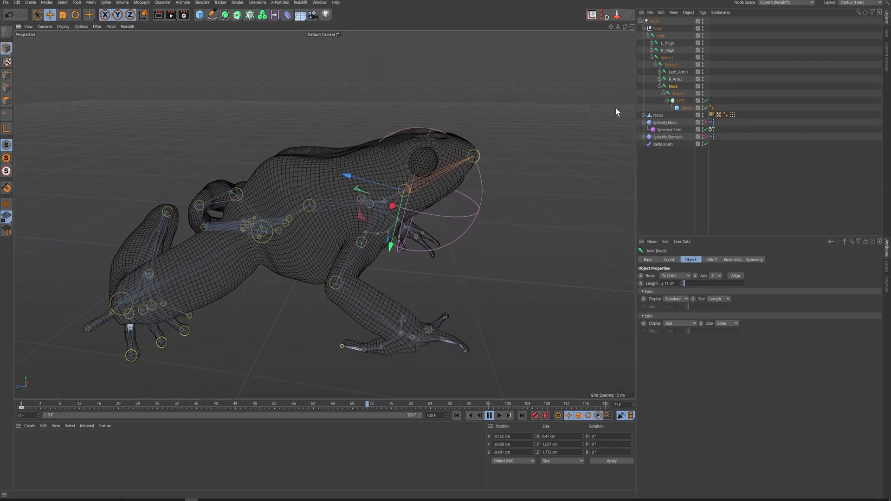
- Examine the falloff of the Spherify.Neck deformer and the remapping settings of its Spherical Field
left_click(665, 123)
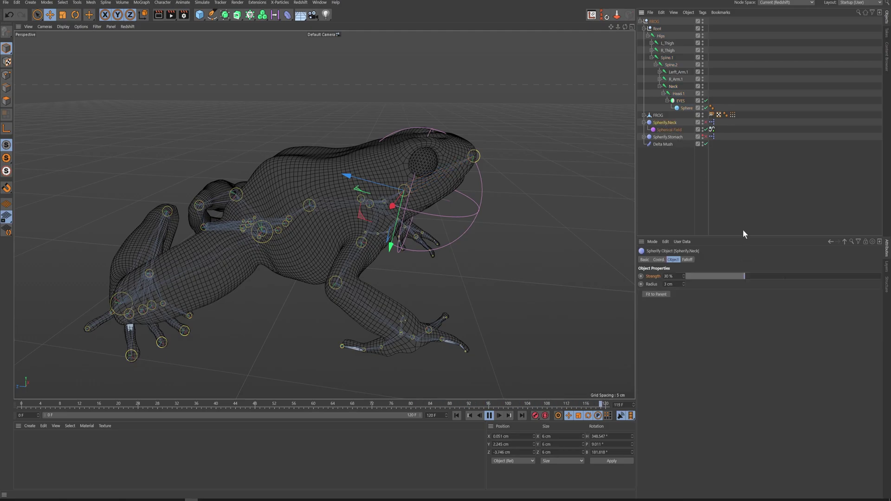
left_click(687, 260)
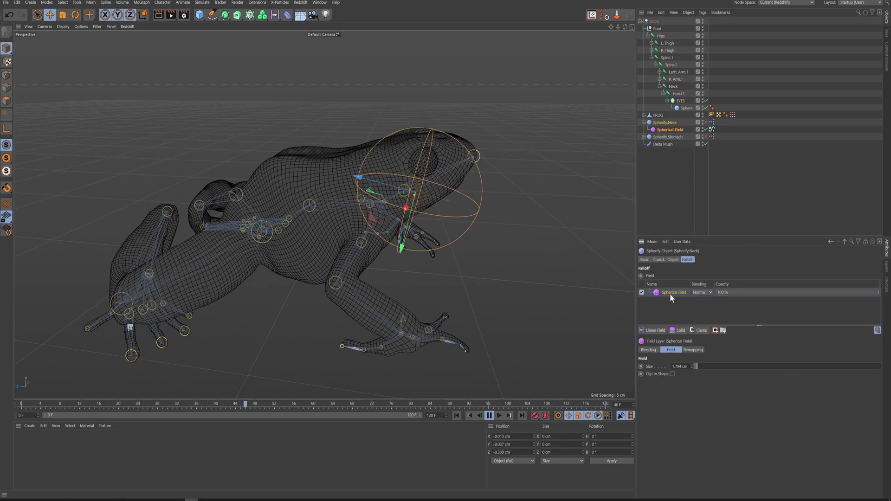
left_click(669, 130)
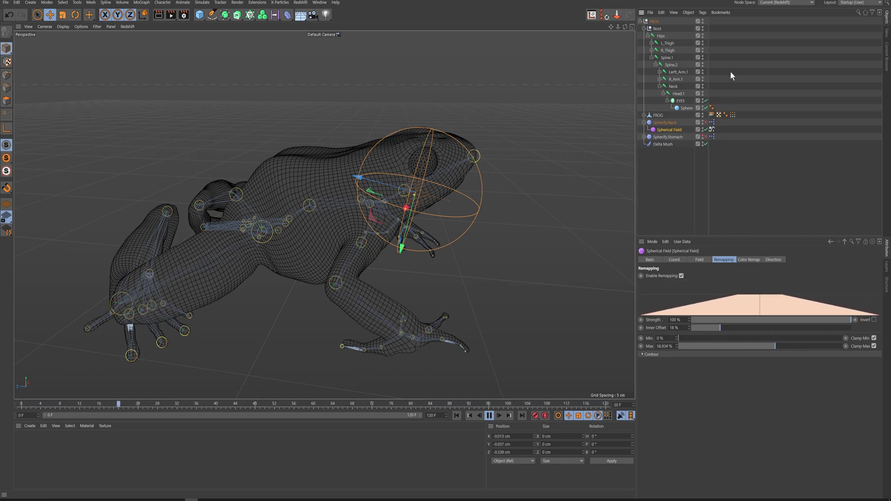
- Examine the Noise settings of the Signal tag on the Spherical Field, then reselect the field
left_click(713, 130)
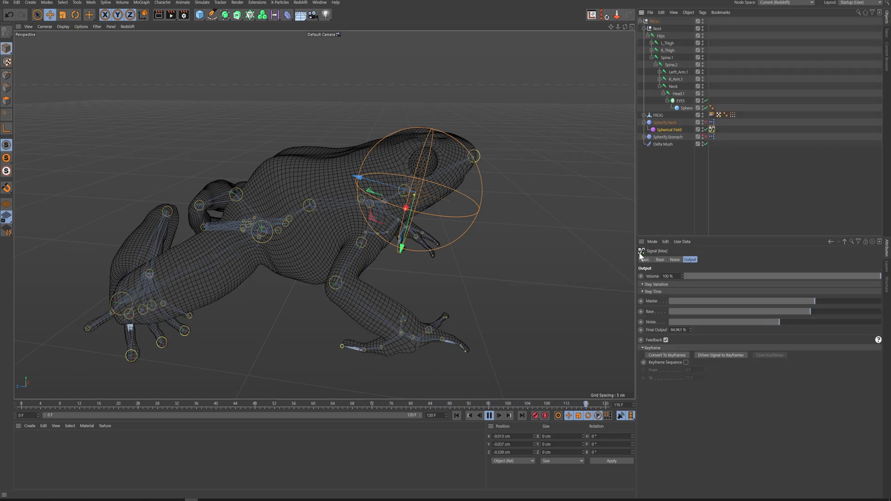
left_click(675, 260)
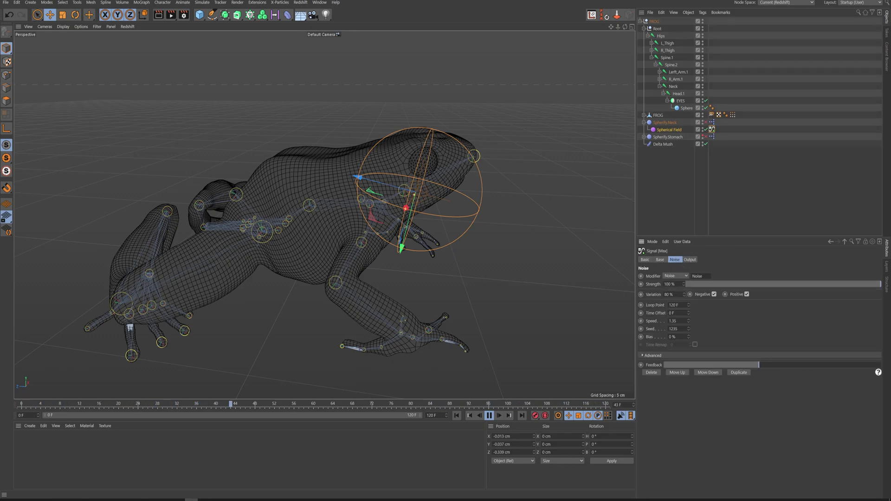
left_click(669, 129)
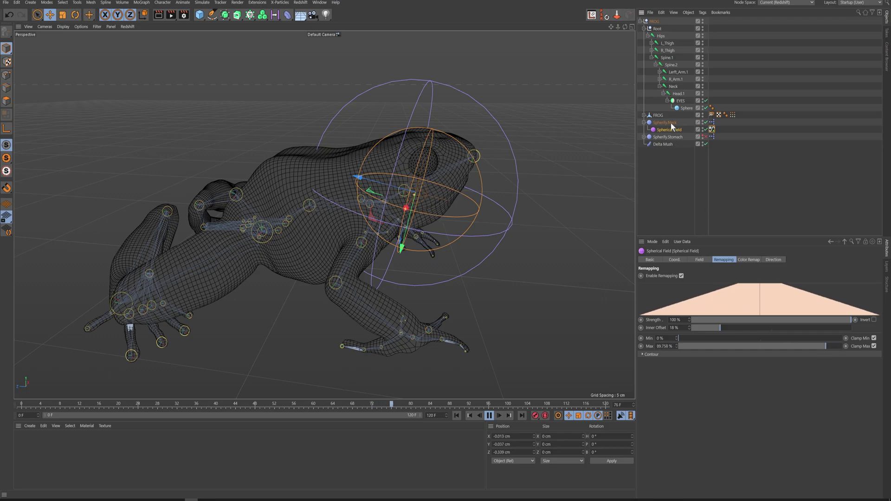
- Try rotating the Neck joint to check how the Spherify.Neck deformer follows it
left_click(673, 87)
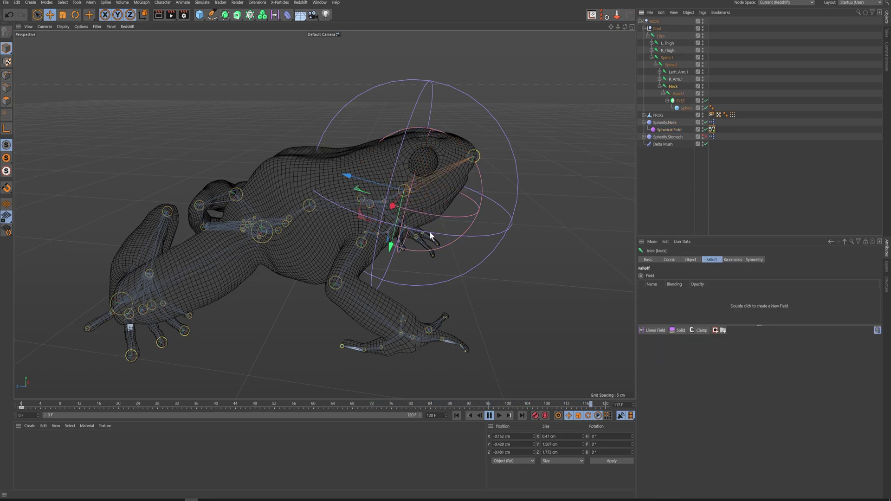
key("r")
left_click_drag(436, 169, 434, 199)
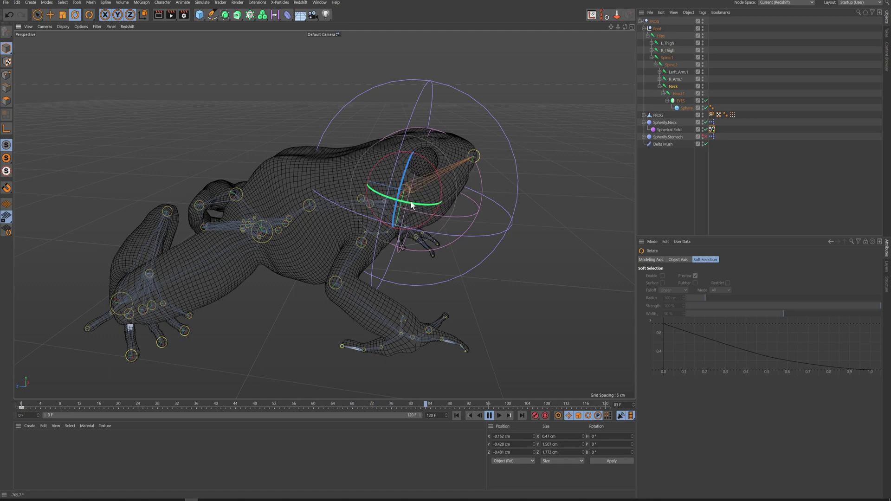
- Open the XPresso graph of Spherify.Neck, add another Neck joint node to it, and slightly reposition the existing nodes
left_click(712, 123)
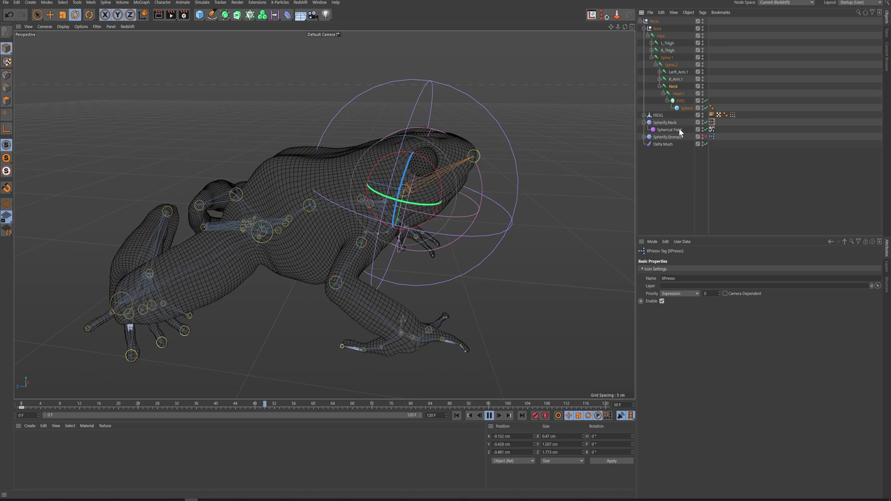
double_click(712, 122)
left_click_drag(716, 118, 376, 79)
left_click_drag(336, 200, 305, 200)
left_click_drag(675, 85, 310, 149)
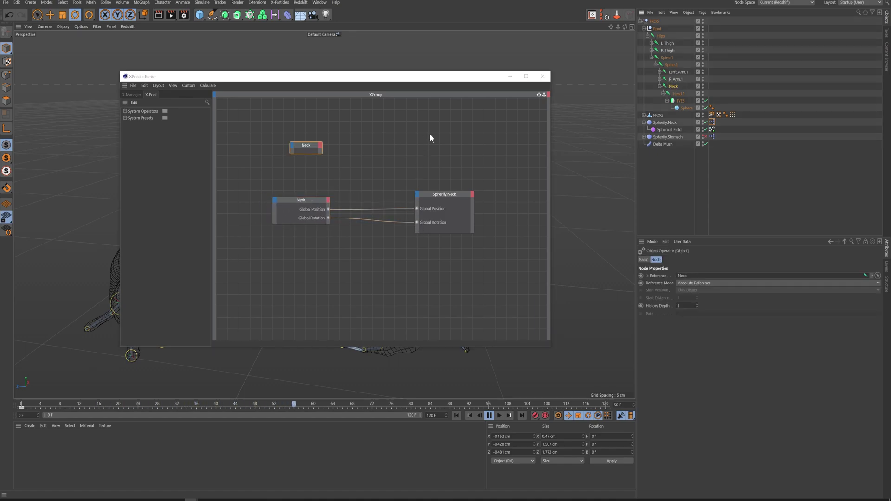
mouse_move(447, 195)
left_mouse_down()
mouse_move(458, 194)
mouse_move(450, 194)
left_mouse_up()
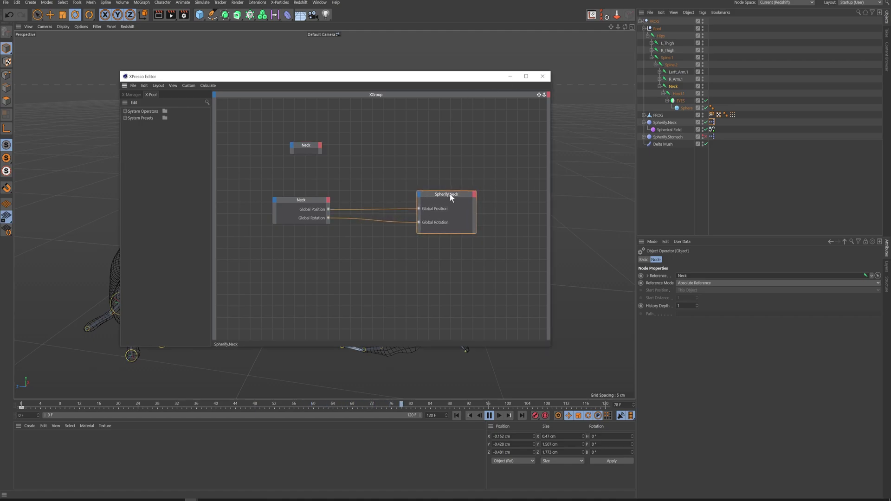
- Add a second Spherify.Neck node to the XPresso graph and shift the linked Neck node slightly aside
left_click(667, 130)
left_click_drag(665, 123, 422, 147)
left_click_drag(315, 200, 304, 199)
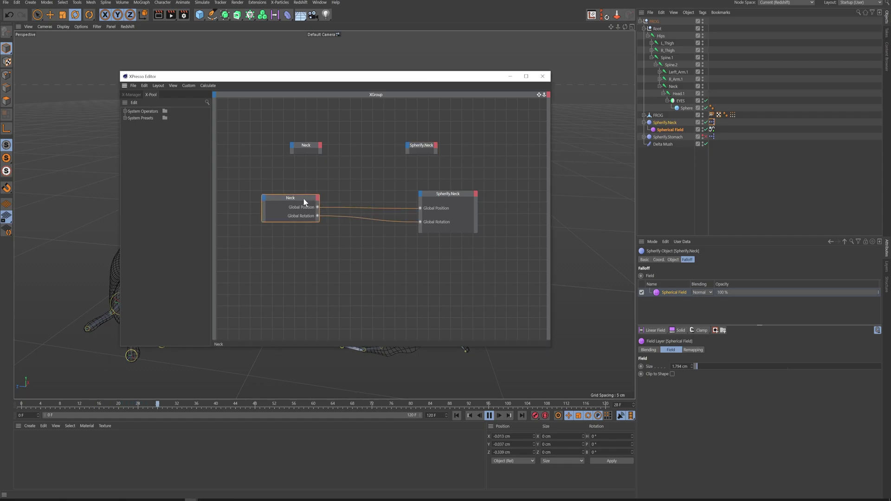
- Examine the Global Position and Global Rotation port options of the unlinked Neck and Spherify.Neck nodes
left_click(321, 145)
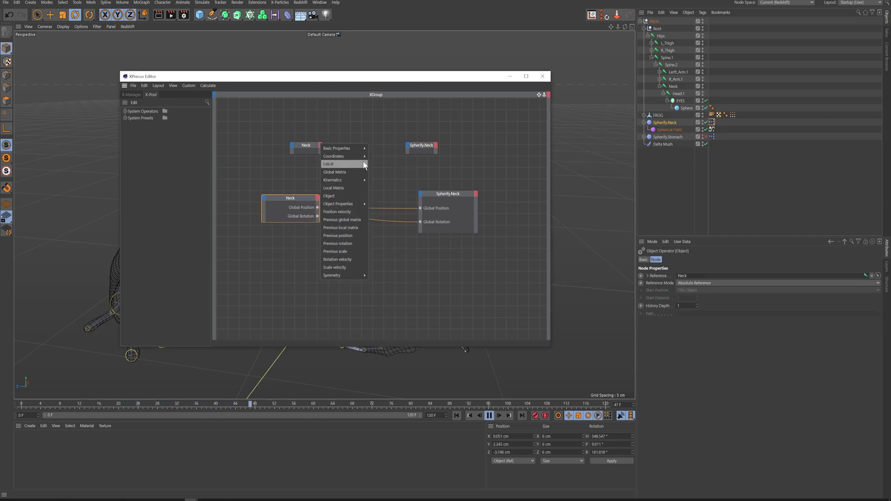
mouse_move(343, 151)
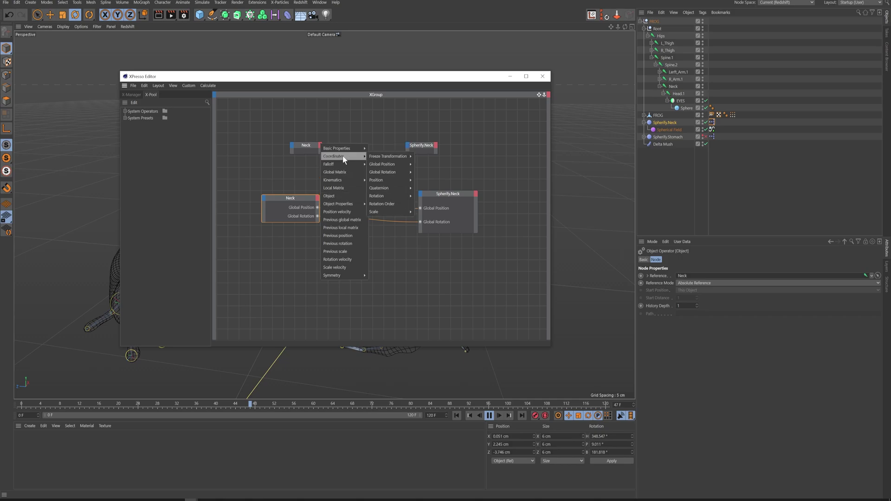
mouse_move(388, 165)
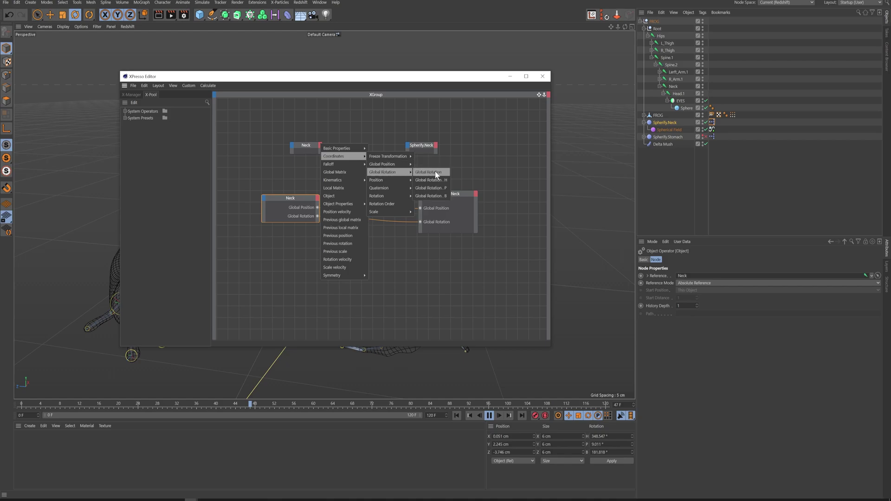
left_click(411, 148)
left_click(409, 146)
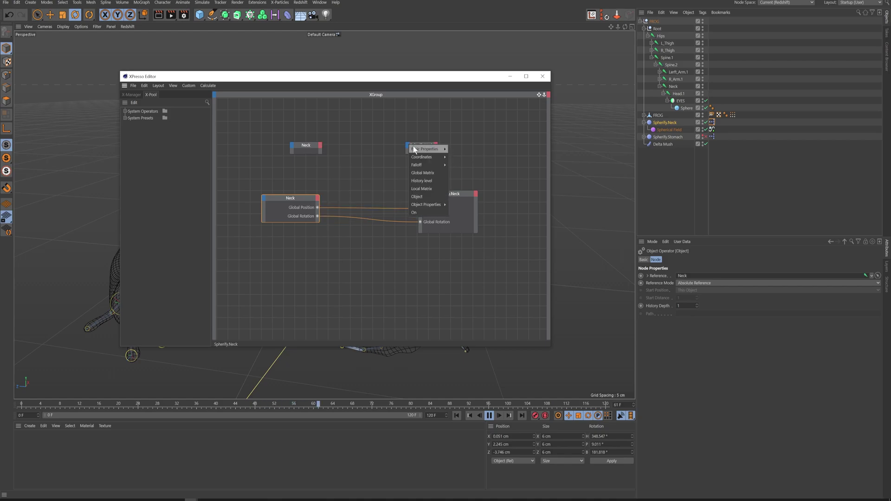
mouse_move(427, 158)
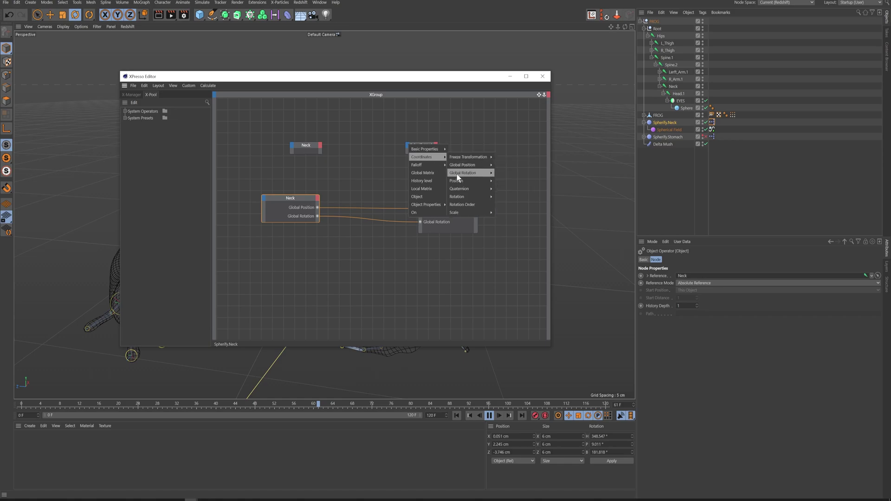
left_click(525, 120)
- Reposition the linked Neck and Spherify.Neck nodes, delete the two unlinked nodes, and close the XPresso graph
mouse_move(423, 210)
left_mouse_down()
mouse_move(470, 191)
mouse_move(427, 194)
left_mouse_up()
left_click_drag(302, 199, 337, 204)
mouse_move(459, 199)
left_mouse_down()
mouse_move(469, 193)
mouse_move(468, 206)
left_mouse_up()
left_click_drag(278, 120, 462, 154)
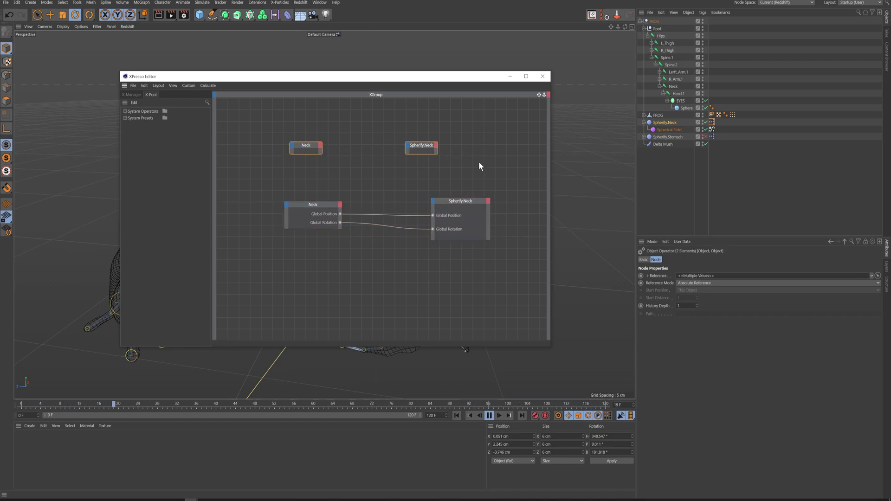
key("Delete")
left_click(542, 77)
- Stop playback and try rotating the Neck joint to test the Spherify.Neck deformer, undoing the rotations
left_click(490, 415)
left_click(673, 86)
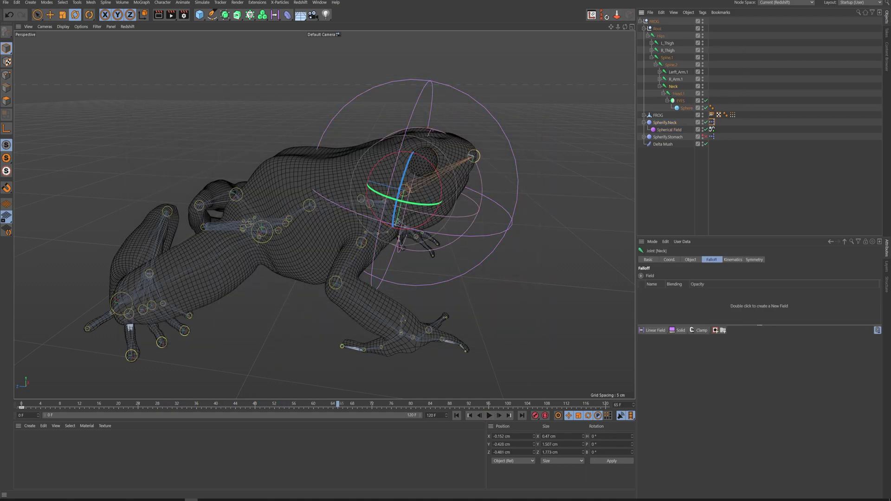
left_click_drag(374, 189, 460, 203)
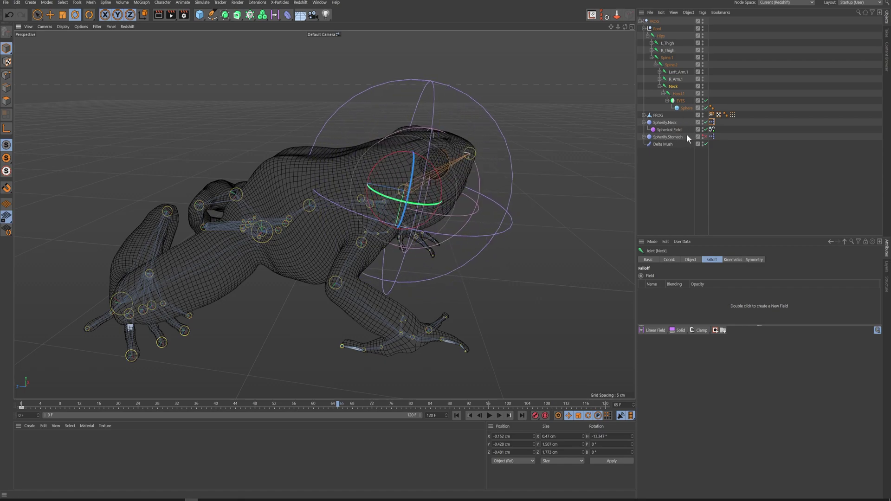
key("ctrl+z")
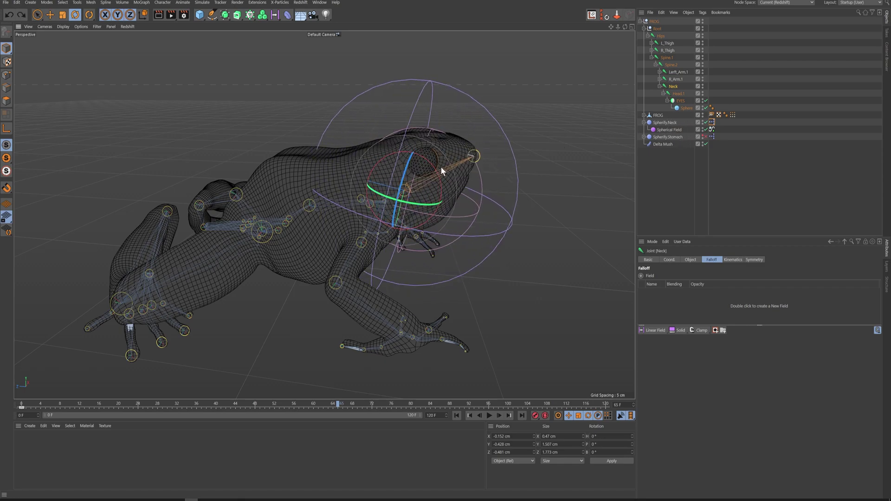
left_click_drag(493, 407, 483, 406)
left_click_drag(439, 176, 441, 199)
key("ctrl+z")
key("ctrl+z")
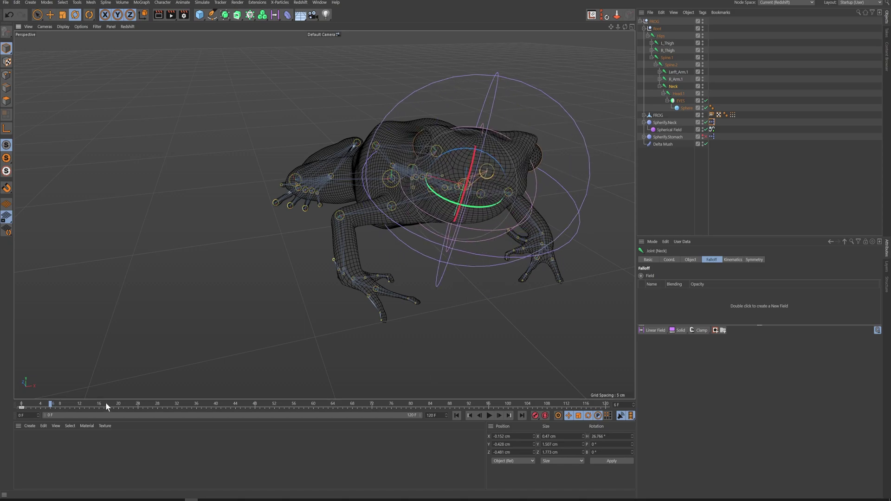
- Scrub through the timeline to examine how the neck deforms from the front and side
left_click(95, 403)
left_click_drag(123, 408, 464, 408)
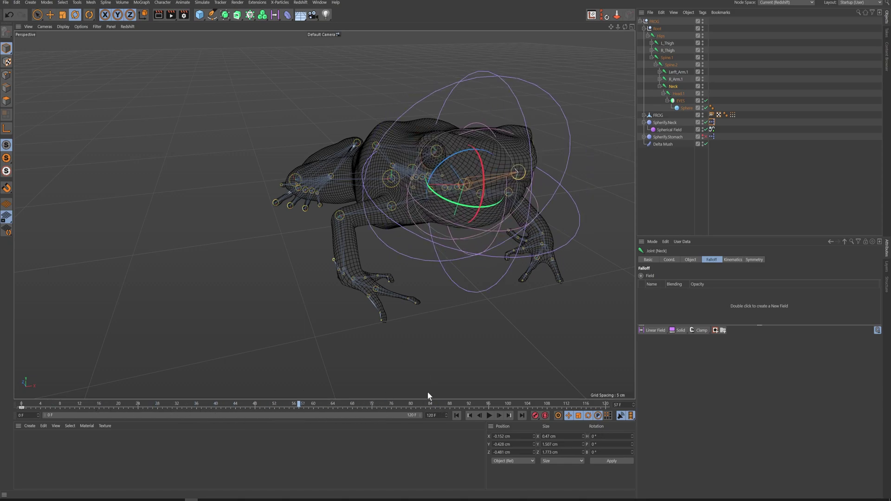
left_click_drag(500, 223, 460, 246, "alt")
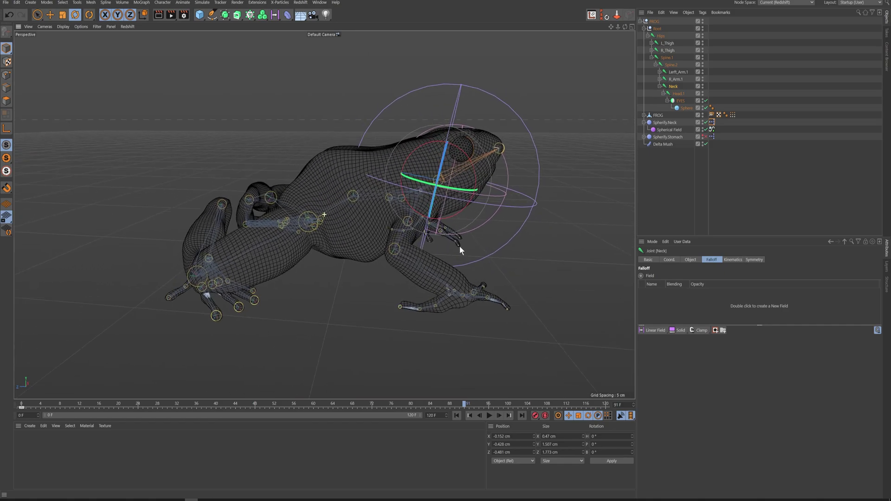
- Turn on the Spherify.Stomach deformer, turn off Spherify.Neck, and clear the selection
left_click(705, 137)
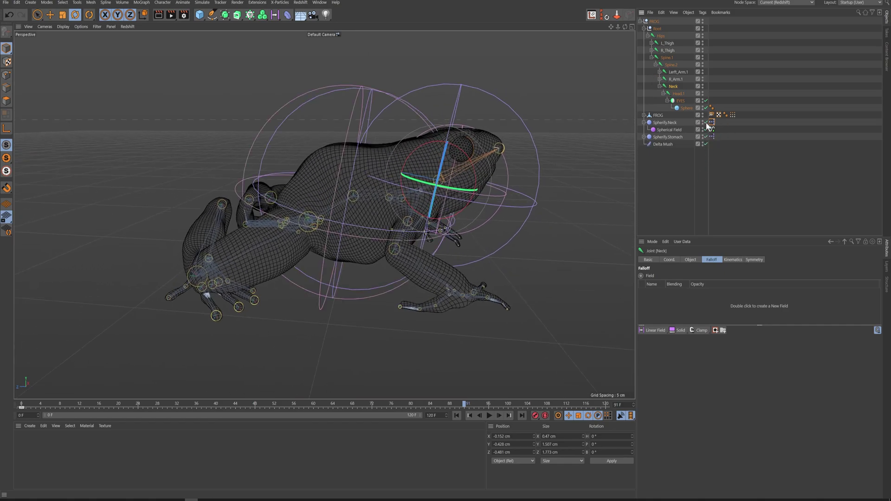
left_click(705, 122)
left_click(682, 188)
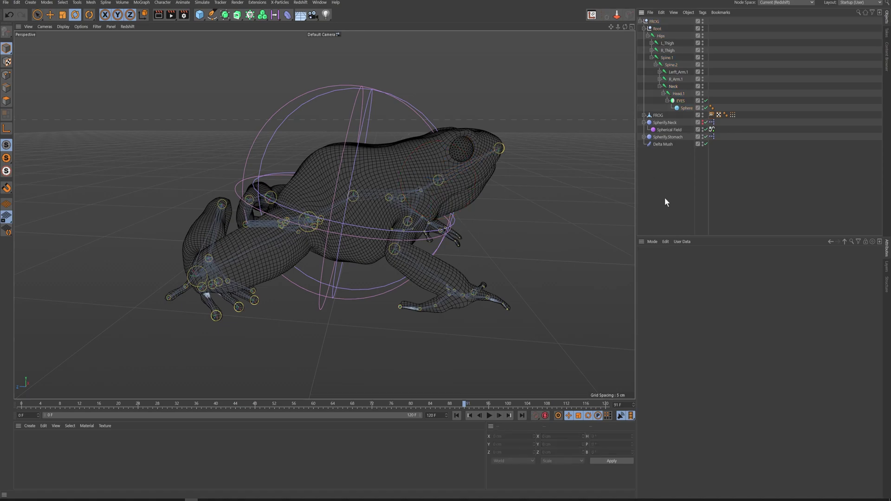
left_click_drag(382, 220, 417, 215, "alt")
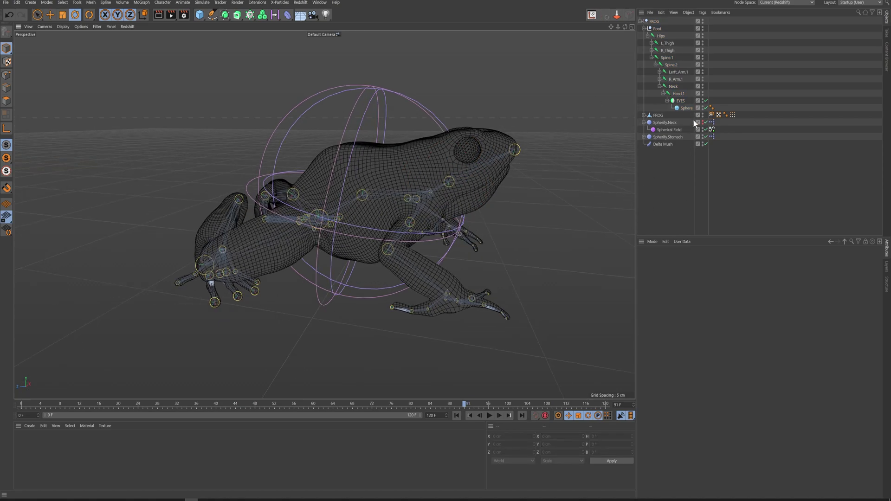
- Try moving the Spherify.Stomach deformer, undo the move, and expand it to show its Spherical Field
left_click(667, 137)
key("e")
left_click_drag(360, 164, 371, 228)
left_click(644, 137)
key("ctrl+z")
left_click(670, 141)
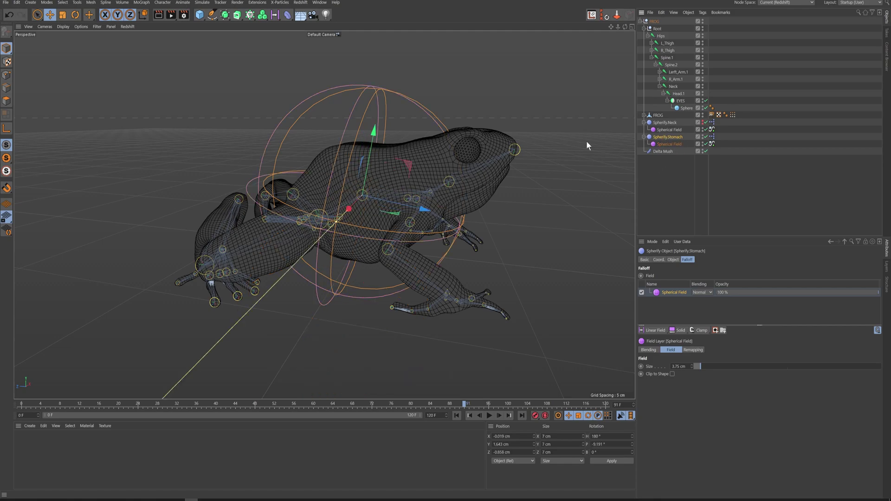
left_click(373, 156)
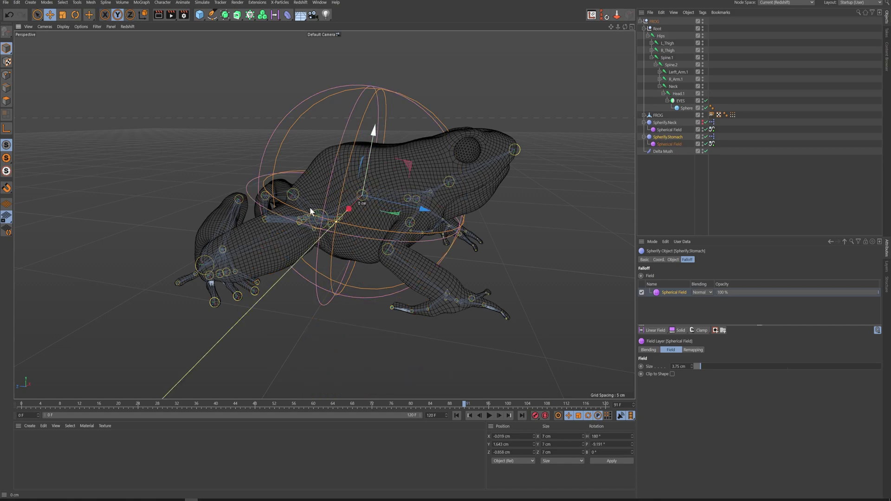
- Open the XPresso graph of Spherify.Stomach and add another Spine.1 node and another Spherify.Stomach node to it
double_click(712, 137)
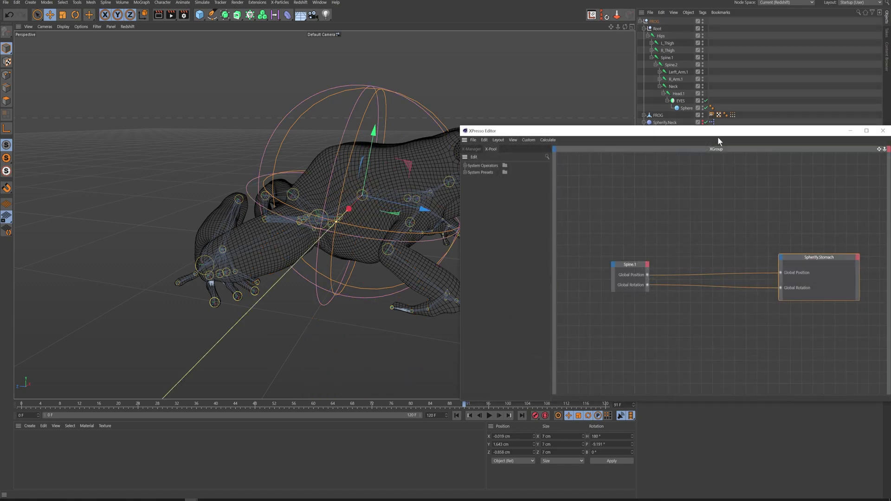
left_click_drag(717, 134, 349, 135)
left_click(667, 58)
left_click_drag(269, 207, 270, 207)
left_click_drag(686, 139, 440, 212)
- Examine the Global Position and Global Rotation port options of the unlinked Spine.1 and Spherify.Stomach nodes
left_click(279, 204)
mouse_move(301, 214)
mouse_move(357, 223)
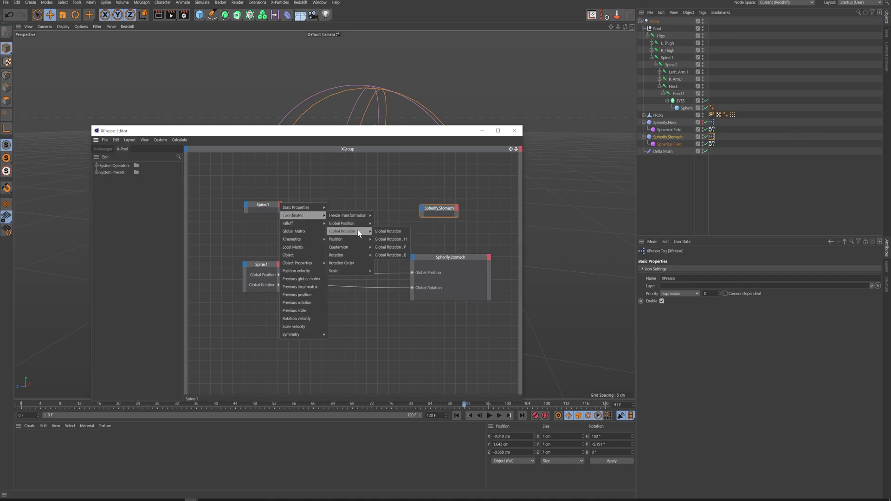
key("Escape")
left_click(421, 208)
mouse_move(437, 220)
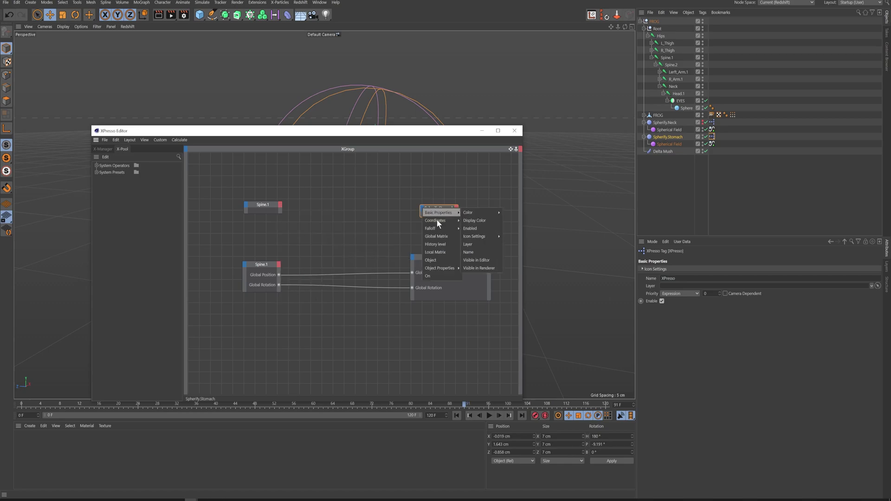
mouse_move(478, 227)
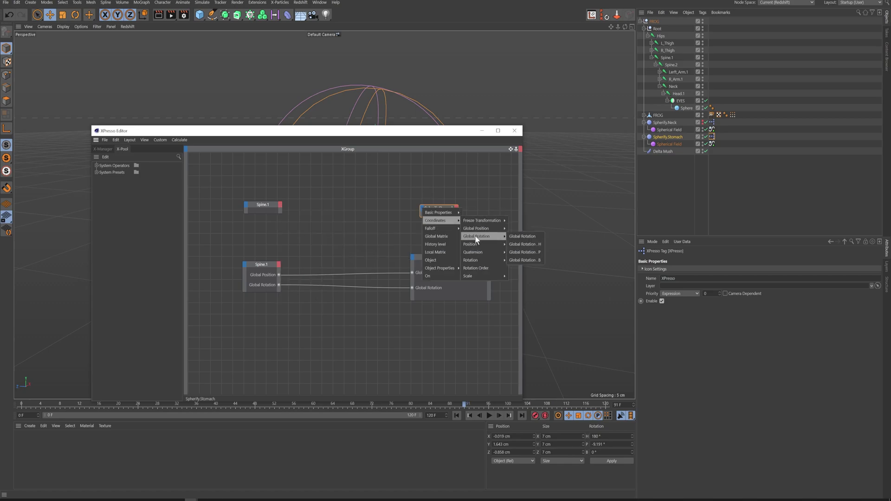
- Delete the unlinked Spine.1 and Spherify.Stomach nodes and close the XPresso graph
left_click_drag(233, 188, 488, 222)
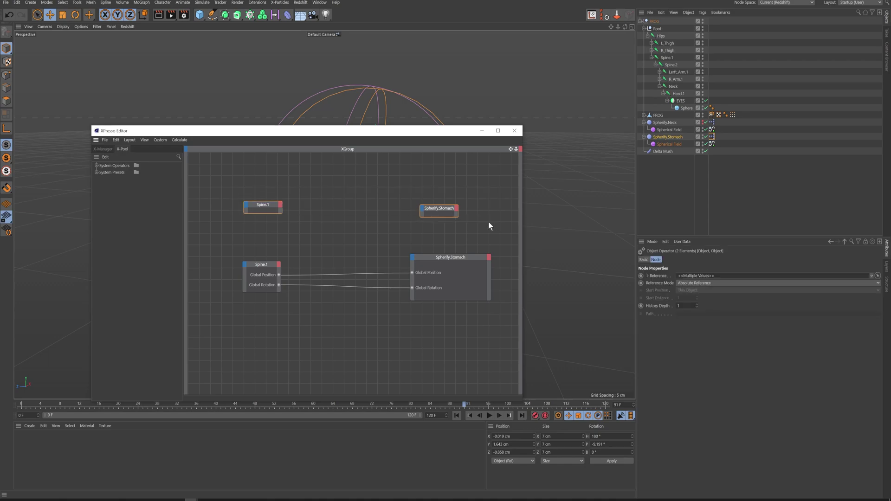
key("Delete")
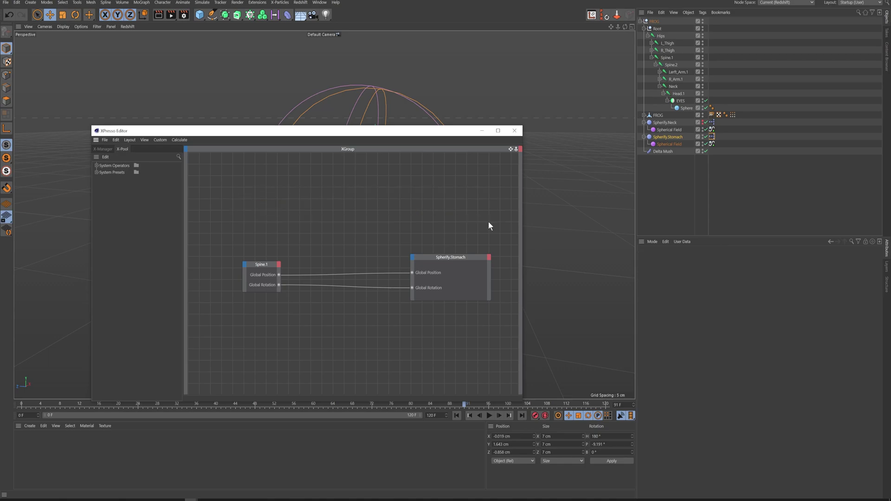
left_click(514, 131)
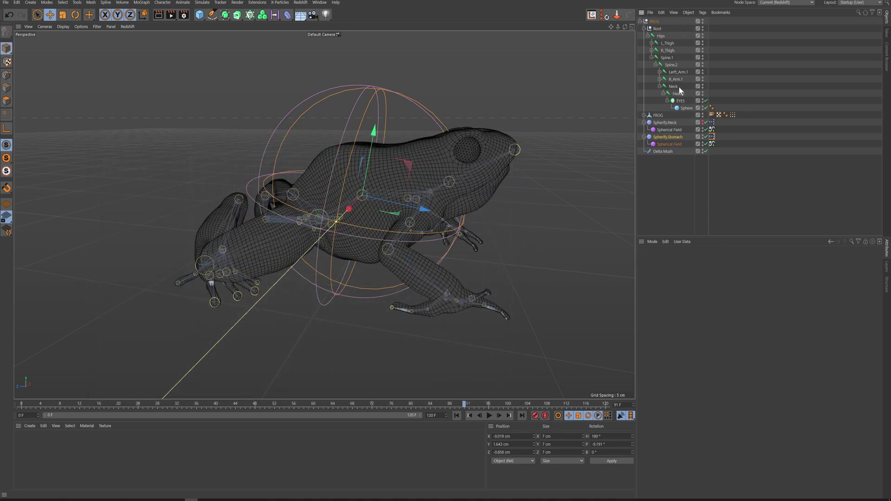
- Try moving and rotating the Spine.1 joint to check that Spherify.Stomach follows it, undoing each change
left_click(669, 58)
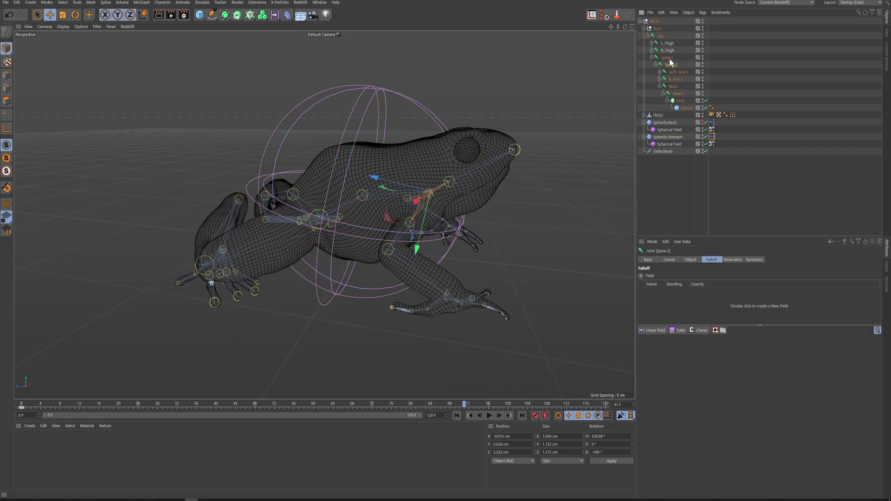
left_click_drag(371, 157, 423, 152)
key("ctrl+z")
key("r")
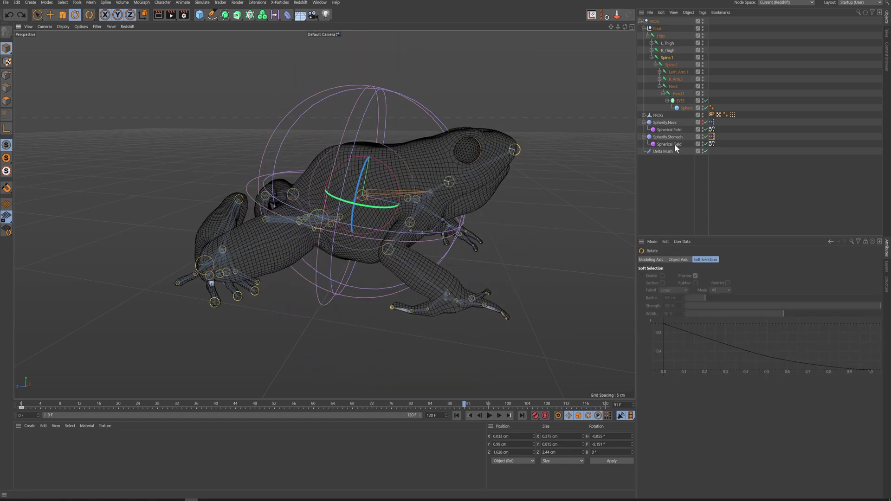
left_click_drag(401, 214, 469, 237)
key("ctrl+z")
- Preview the stomach animation over the timeline and set the timeline's start frame to -20
left_click_drag(39, 404, 416, 404)
key("F8")
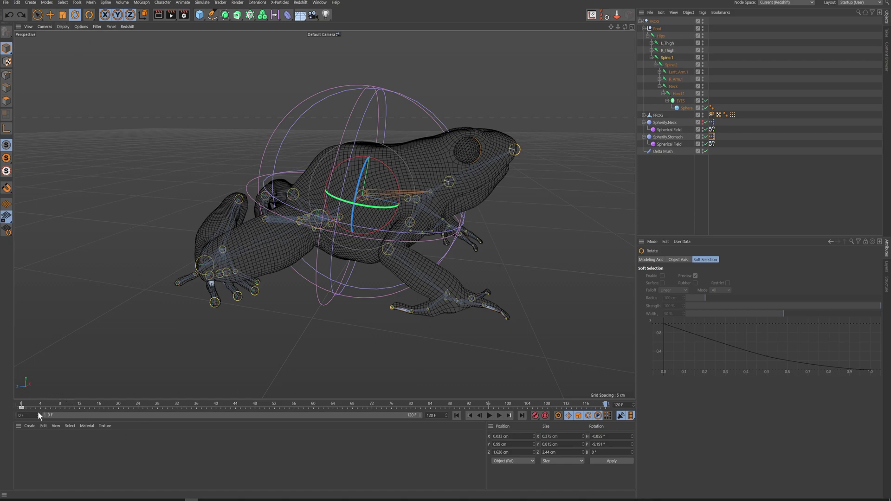
left_click(21, 415)
type("-20")
key("Return")
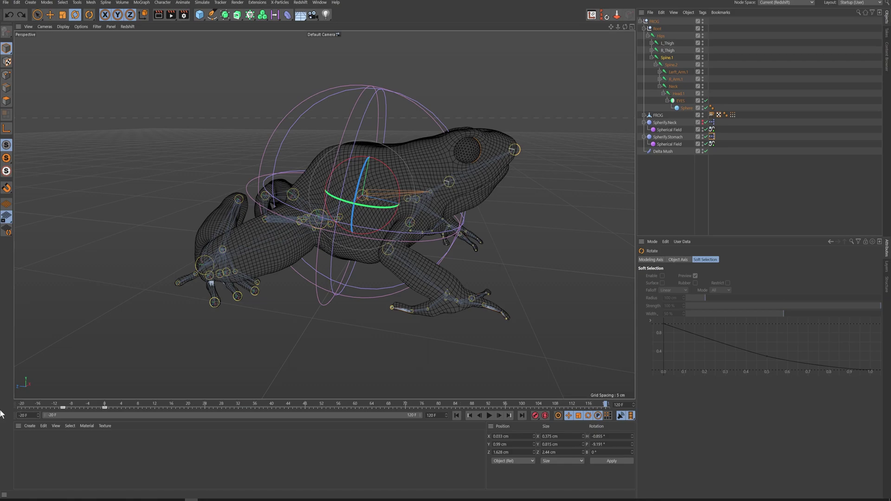
- Scrub between frames -20 and 0 to examine how the frog changes from its initial pose to the crouched pose
left_click(62, 405)
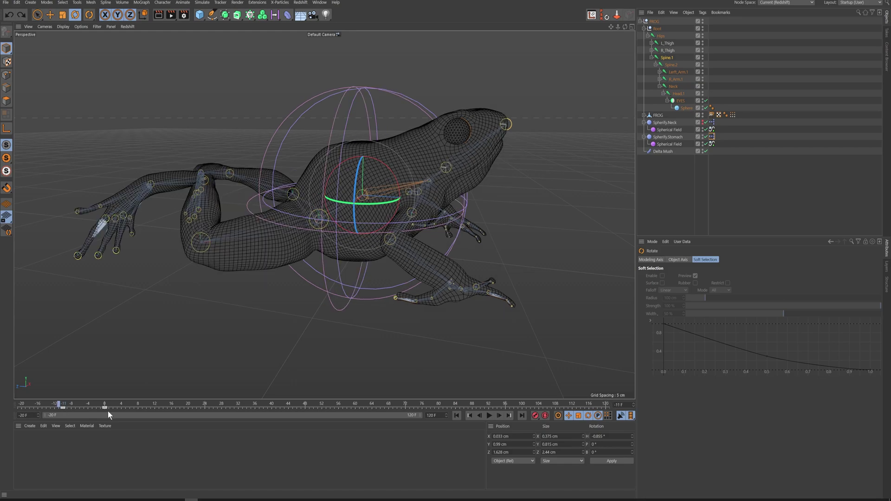
left_click_drag(60, 404, 104, 410)
left_click_drag(105, 411, 19, 413)
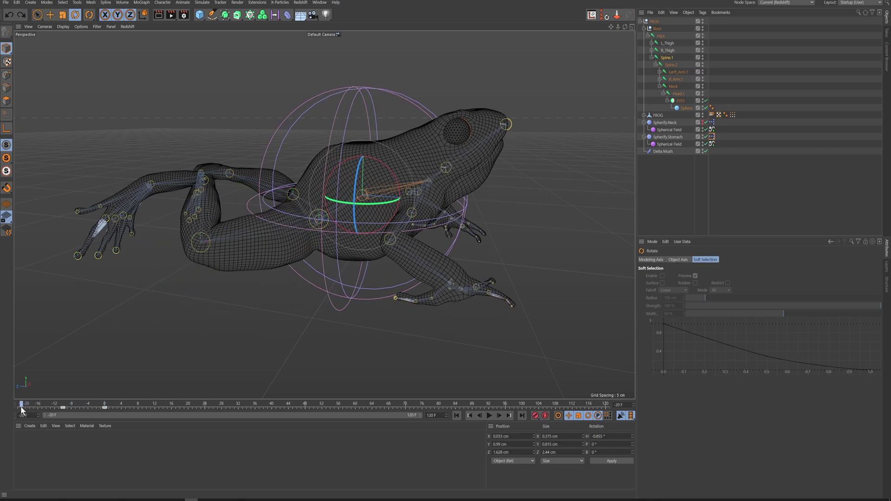
left_click_drag(50, 408, 104, 408)
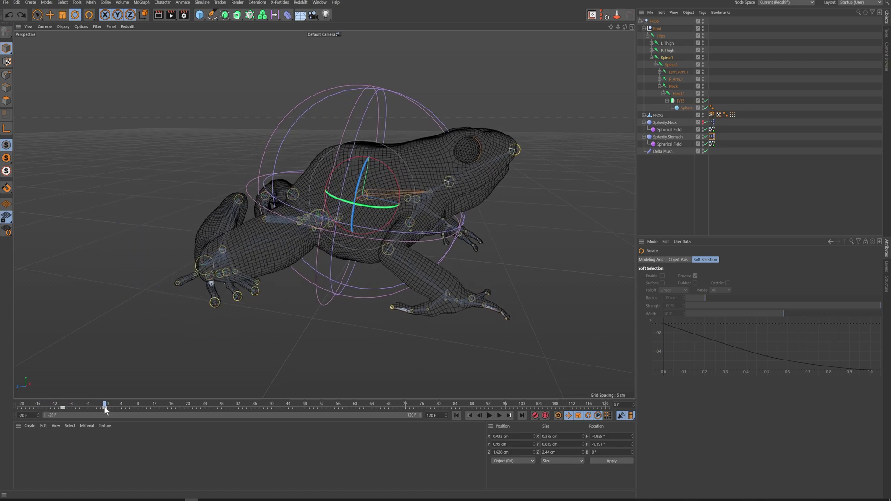
- Set the timeline's start frame back to 0
left_click_drag(29, 415, 0, 403)
type("0")
key("Return")
- Turn off the Spherify.Stomach deformer and clear the selection
left_click_drag(318, 238, 524, 202, "alt")
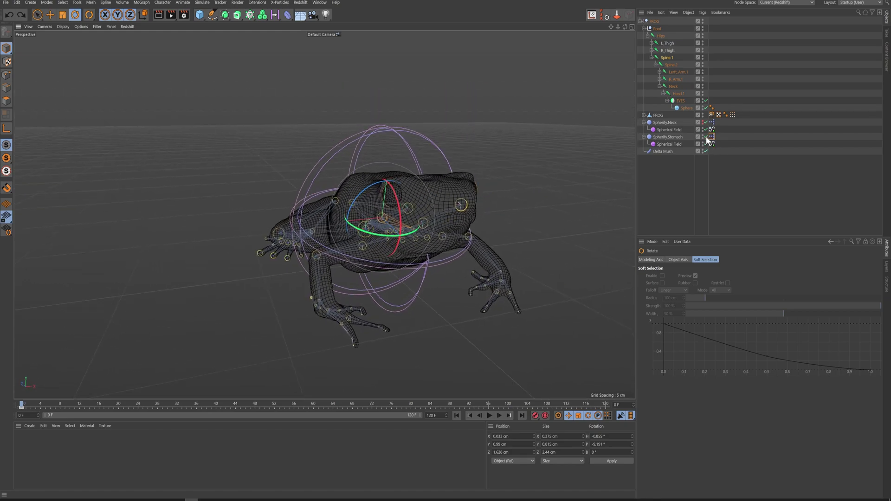
left_click(702, 136, "alt")
left_click(702, 136, "alt")
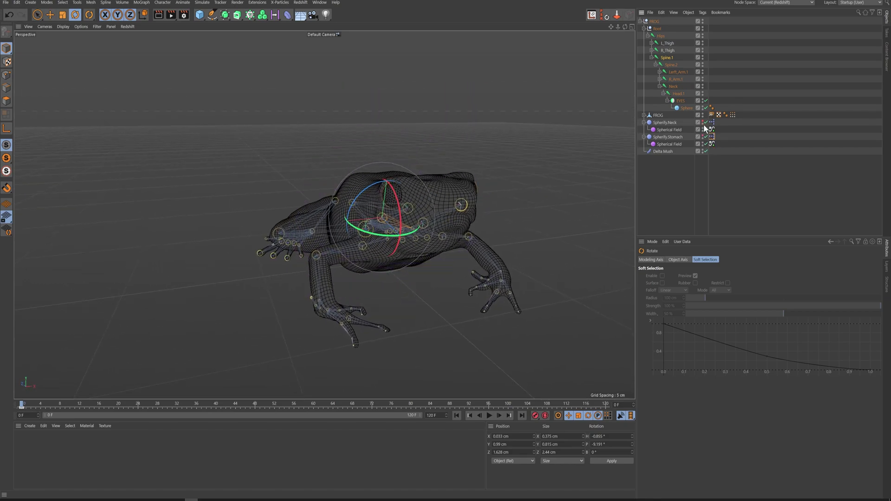
left_click(625, 201)
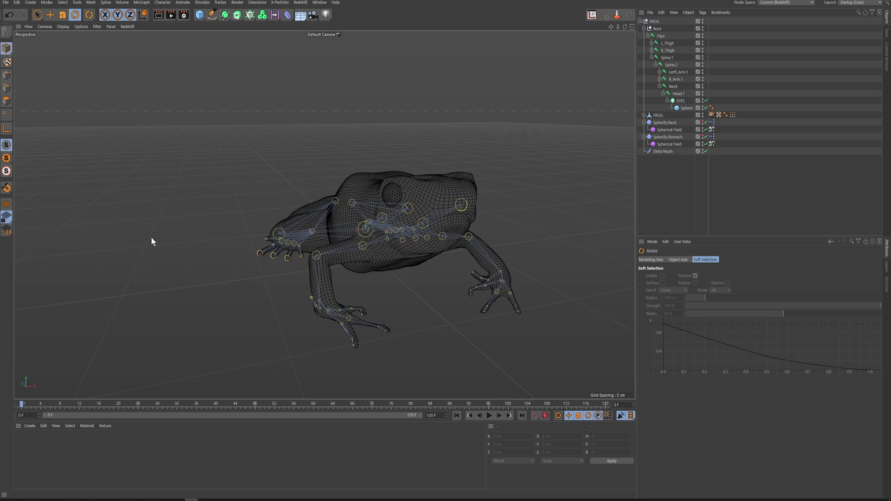
- Switch to the frog_rig_v04.c4d project and collapse the FROG mesh and Spherify.Stomach branches in the object hierarchy
left_click(320, 2)
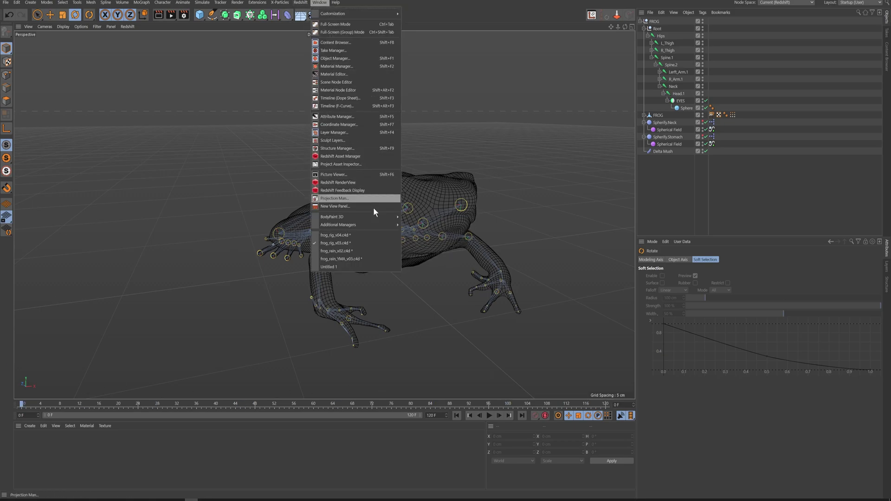
left_click(377, 235)
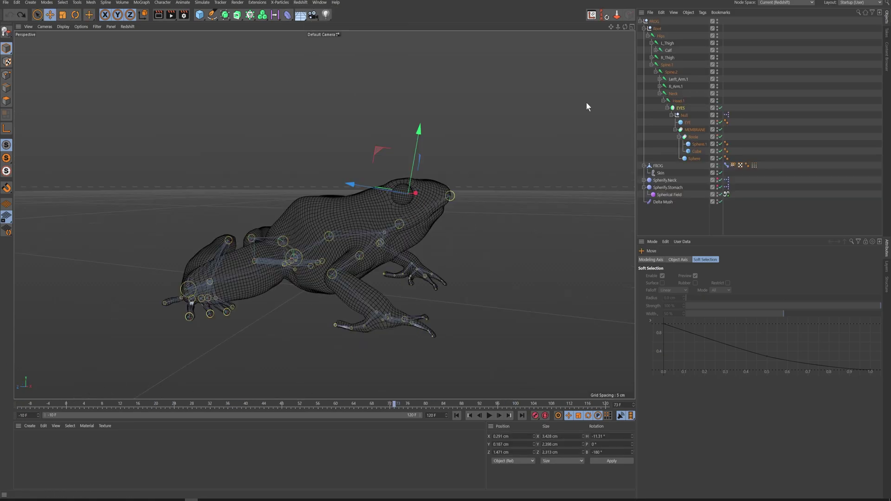
left_click(641, 22)
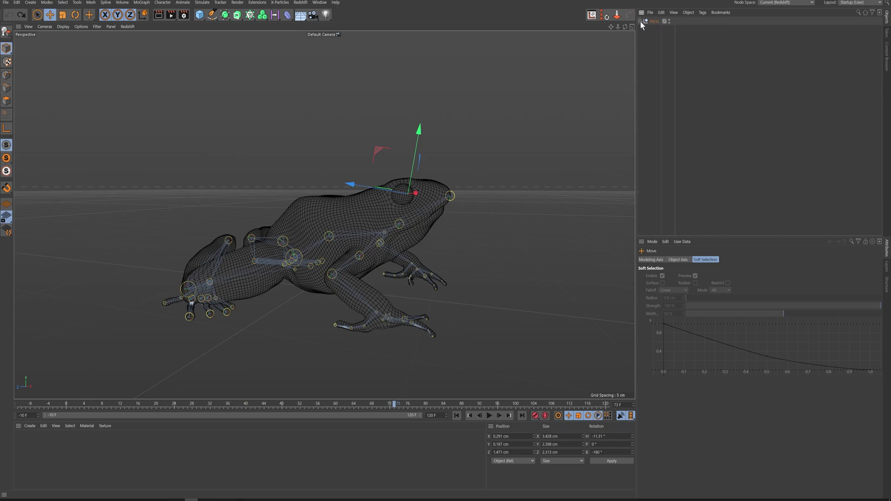
left_click(672, 117)
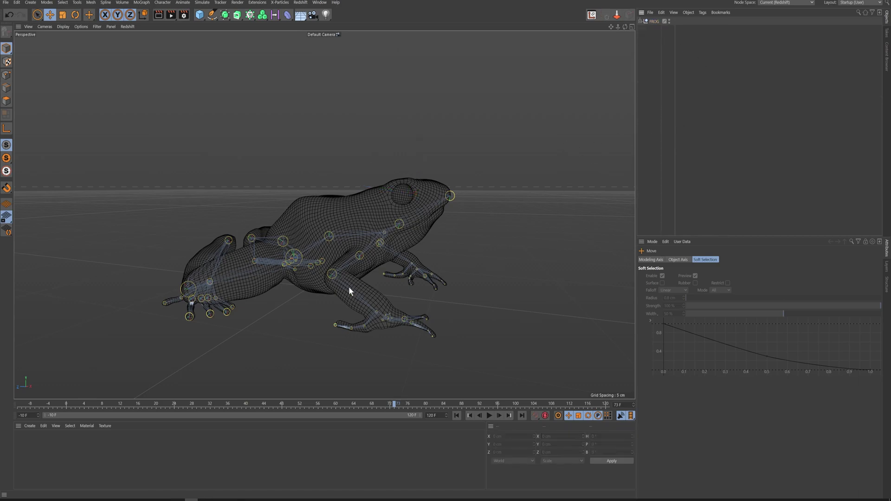
left_click(640, 21)
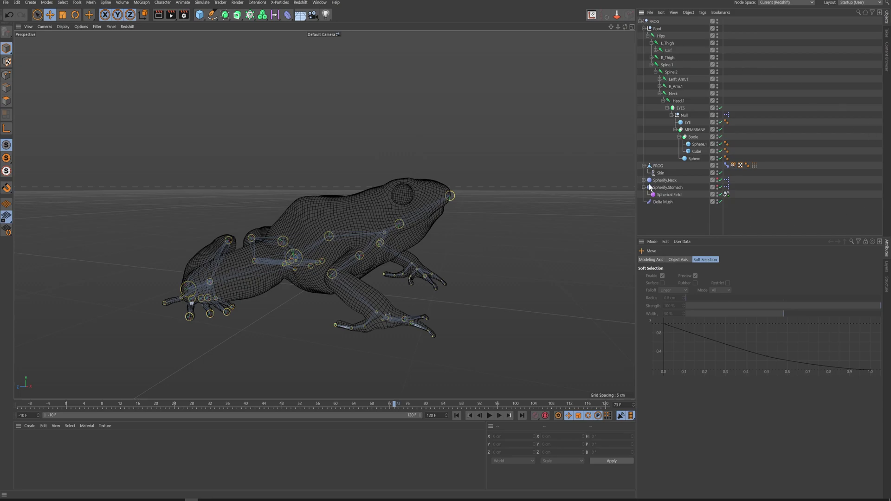
left_click(644, 166)
left_click(644, 180)
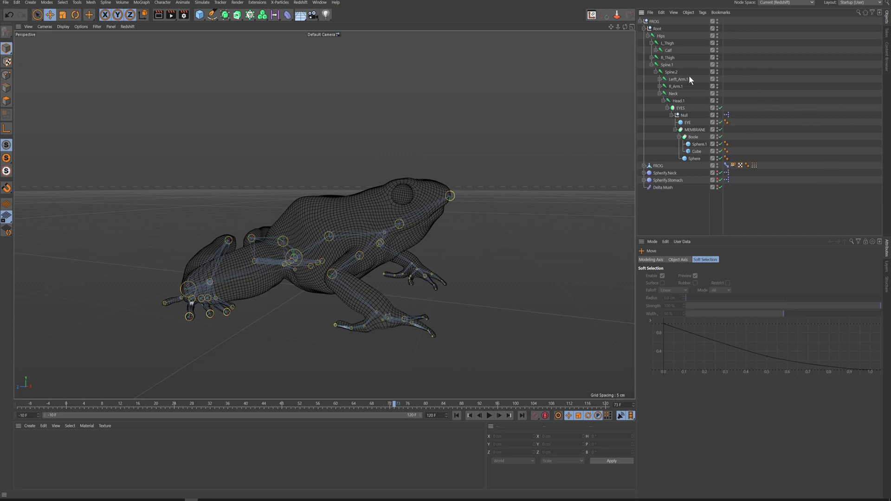
- Select the EYES symmetry object and hide the joints in the viewport, viewing the frog's head from the front
left_click(685, 109)
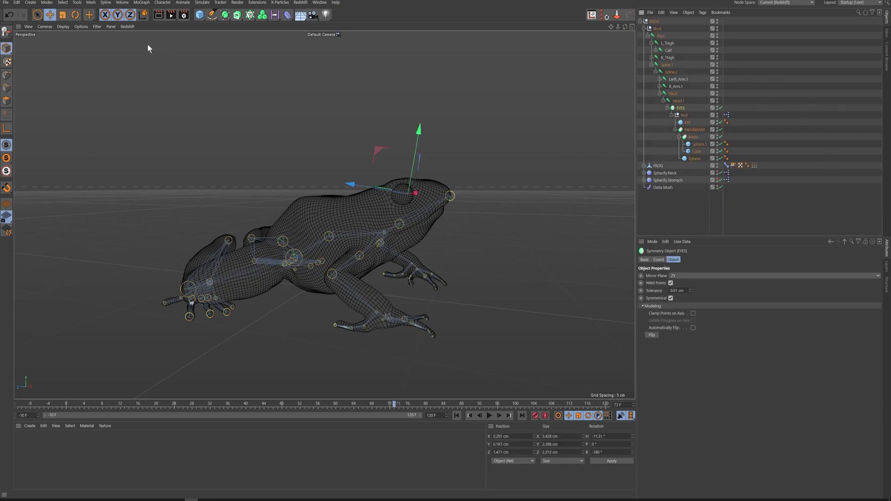
left_click(108, 26)
mouse_move(100, 26)
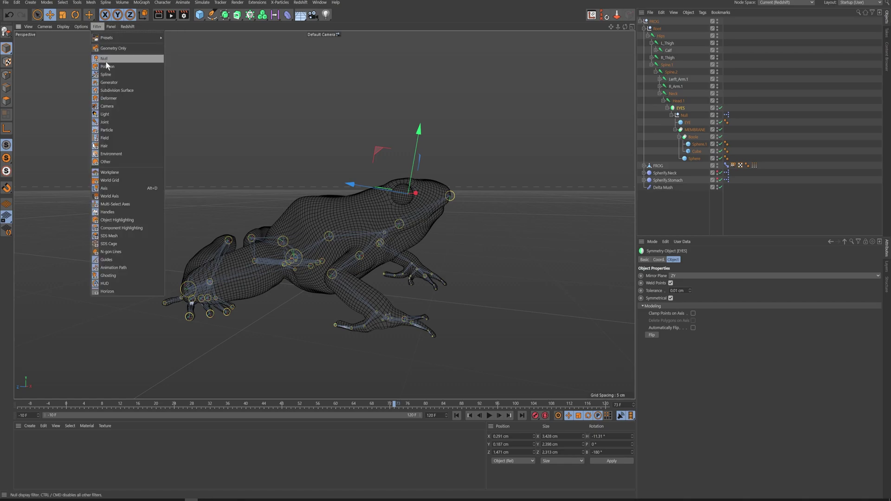
left_click(109, 122)
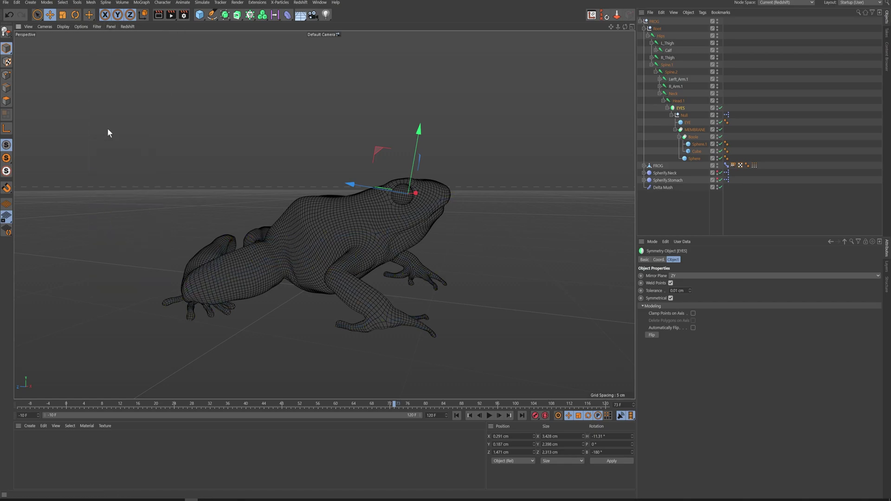
scroll(472, 168, "up", 5)
left_click_drag(458, 194, 374, 199, "alt")
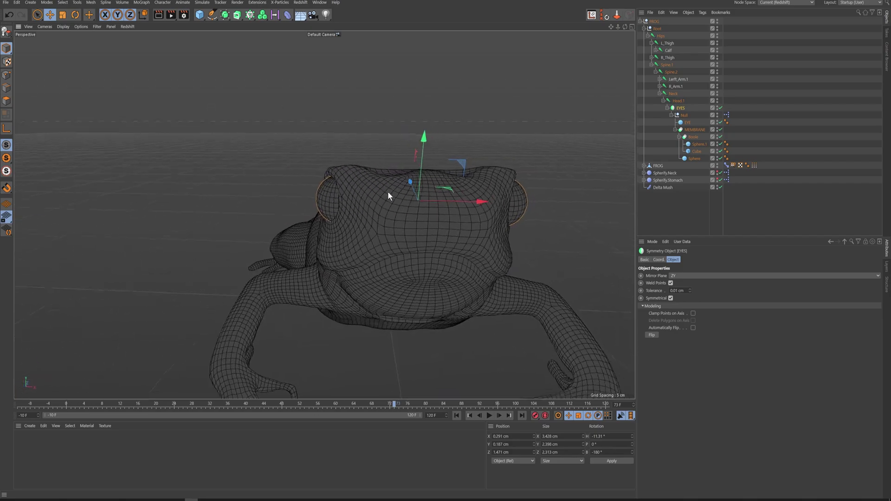
- Collapse the eye branches, select the Null inside EYES and examine its placement at the frog's eye
left_click(676, 130)
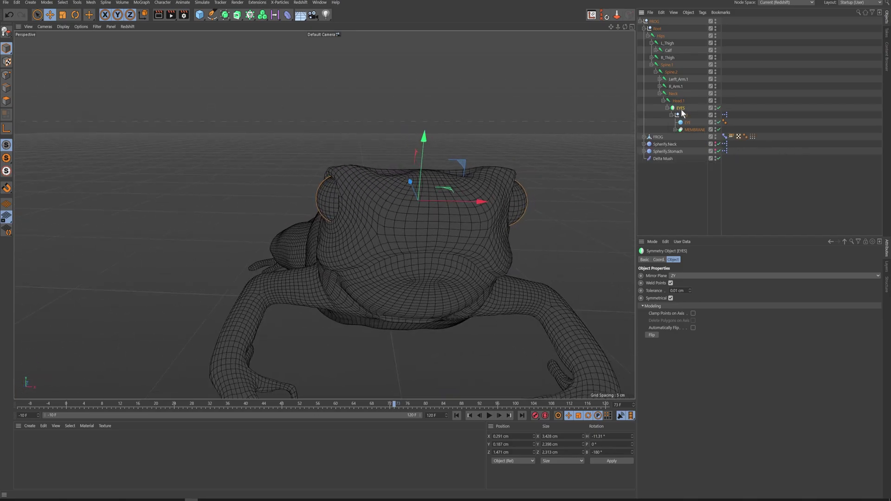
left_click(671, 115)
left_click(684, 115)
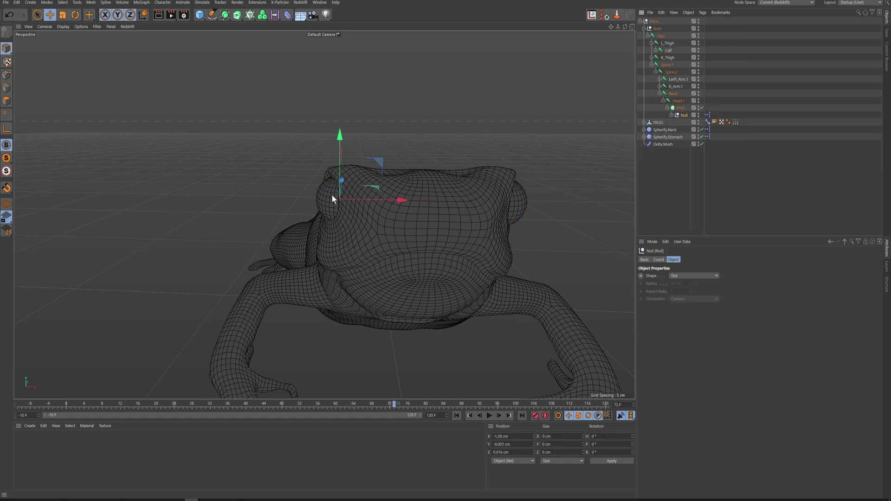
left_click_drag(584, 202, 273, 226, "alt")
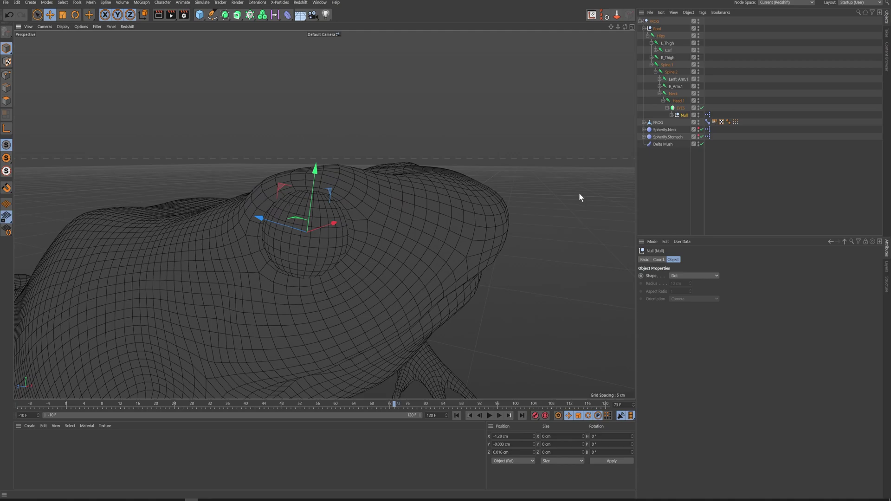
- Toggle the EYES symmetry off and back on to check how the eye is mirrored across the head
left_click(678, 109)
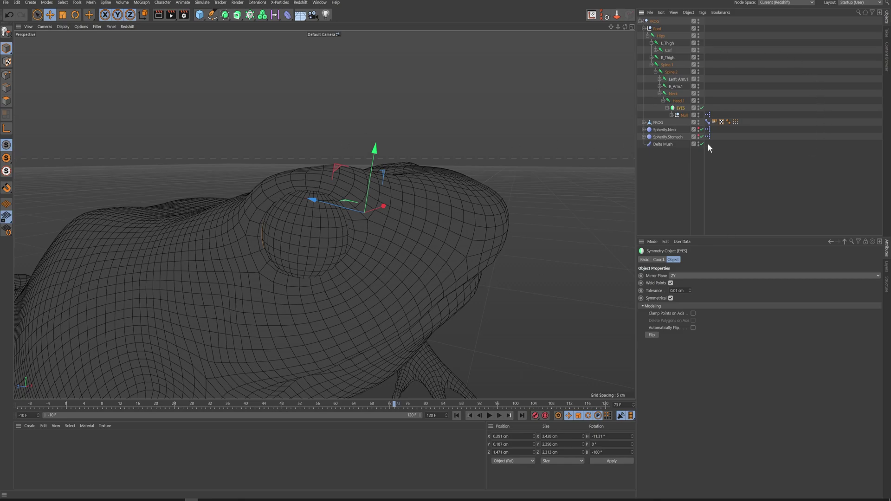
left_click(701, 108)
left_click_drag(548, 199, 458, 163, "alt")
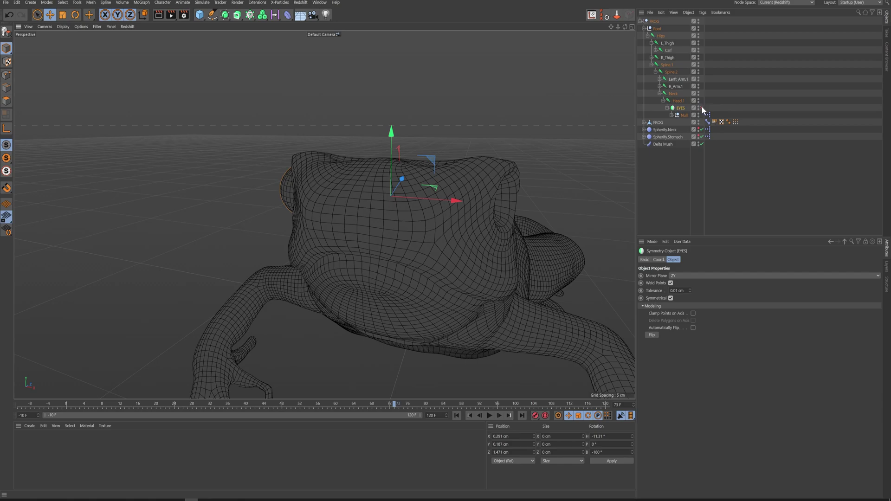
left_click(702, 108)
left_click_drag(422, 192, 558, 168, "alt")
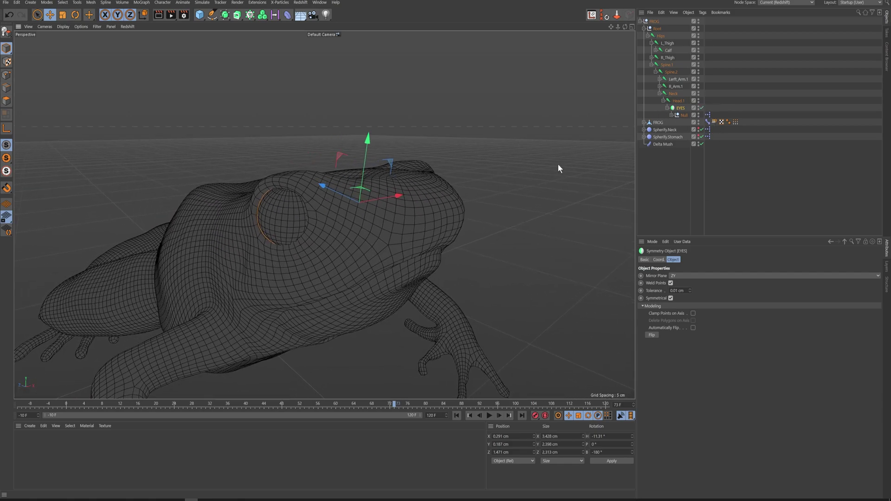
- Expand the Null inside EYES, inspect the EYE sphere and copy the MEMBRANE Boole to the top level of the hierarchy
left_click(684, 114)
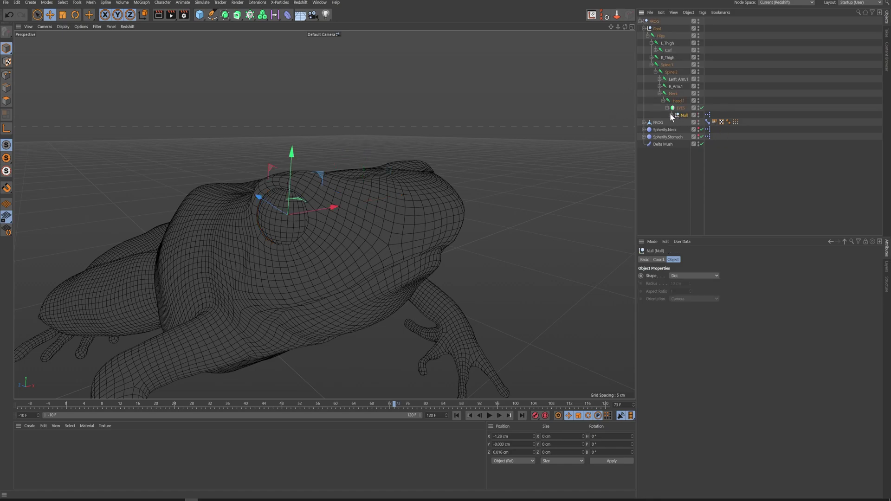
left_click(671, 115)
left_click(688, 123)
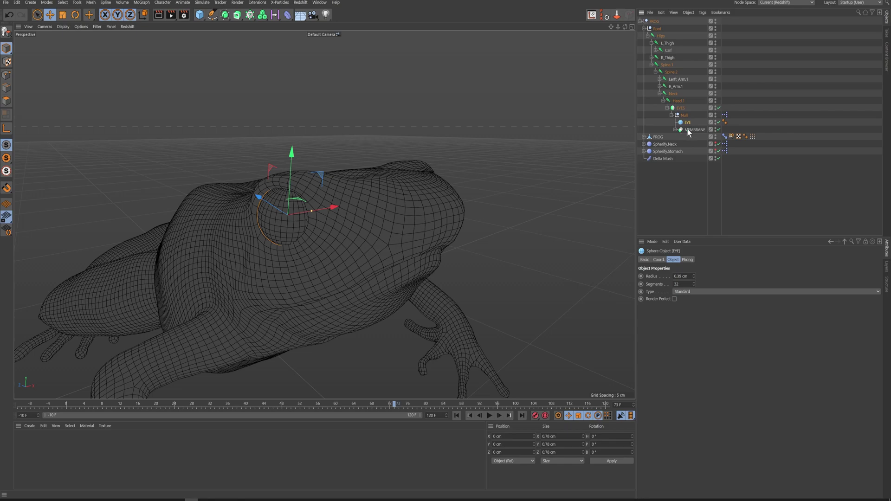
left_click(691, 130)
left_click_drag(692, 129, 703, 195, "ctrl")
- Hide the collapsed FROG group and expand the copied MEMBRANE to examine it on its own
left_click(639, 22)
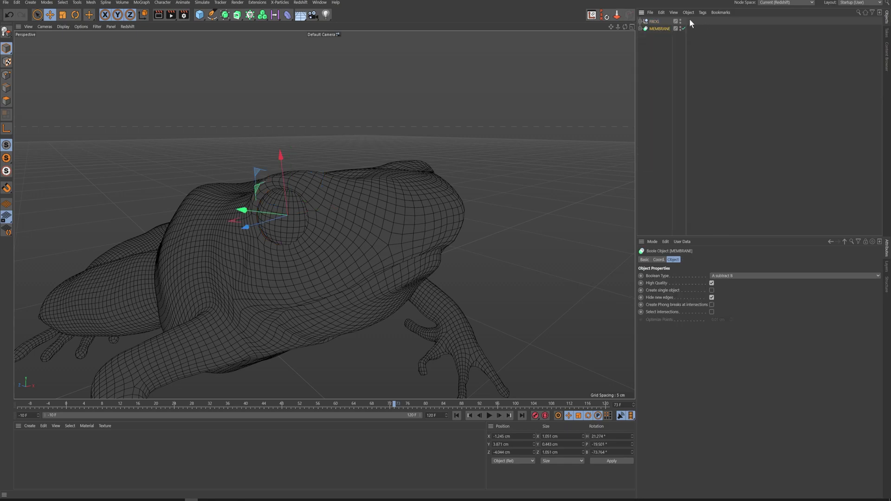
left_click(680, 20)
left_click(640, 29)
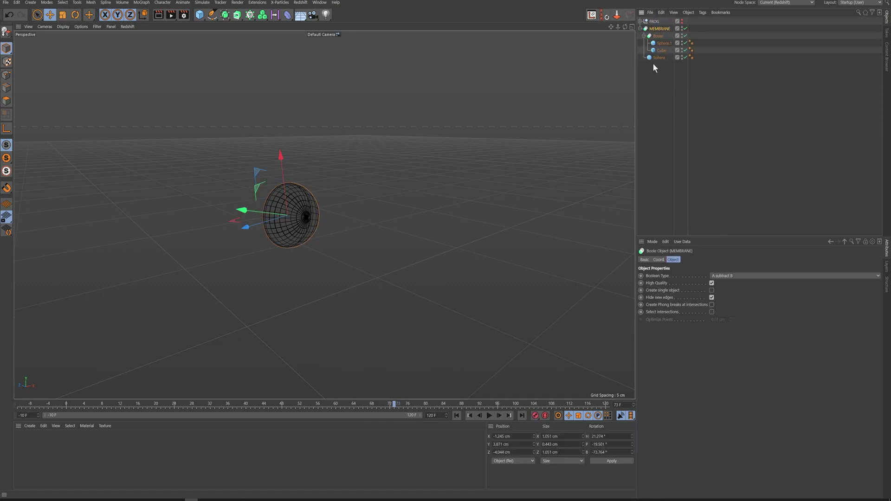
key("h")
mouse_move(349, 206)
left_mouse_down("alt")
mouse_move(475, 199)
mouse_move(249, 203)
mouse_move(302, 195)
mouse_move(353, 202)
mouse_move(373, 224)
mouse_move(297, 213)
mouse_move(431, 214)
mouse_move(457, 195)
left_mouse_up("alt")
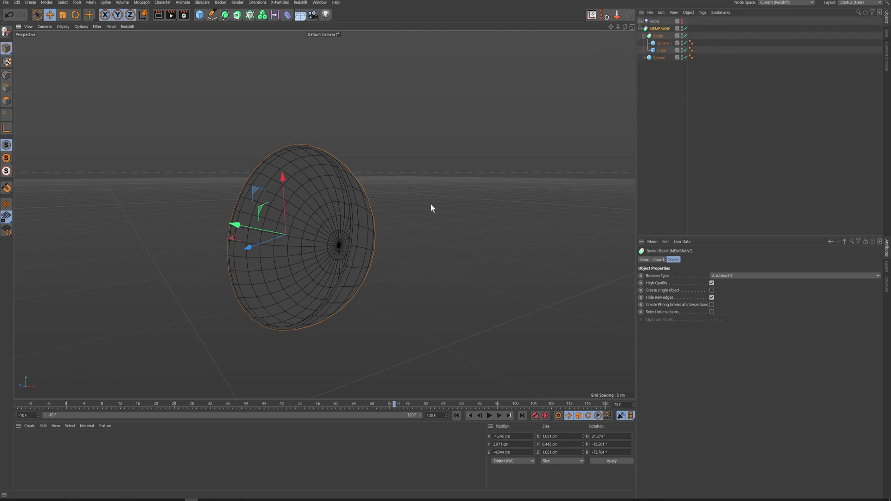
- Disable MEMBRANE, its nested Boole, Sphere.1 and Cube to view the subtracting Sphere alone, and select the nested Boole
left_click_drag(685, 36, 685, 50)
left_click_drag(346, 227, 201, 225, "alt")
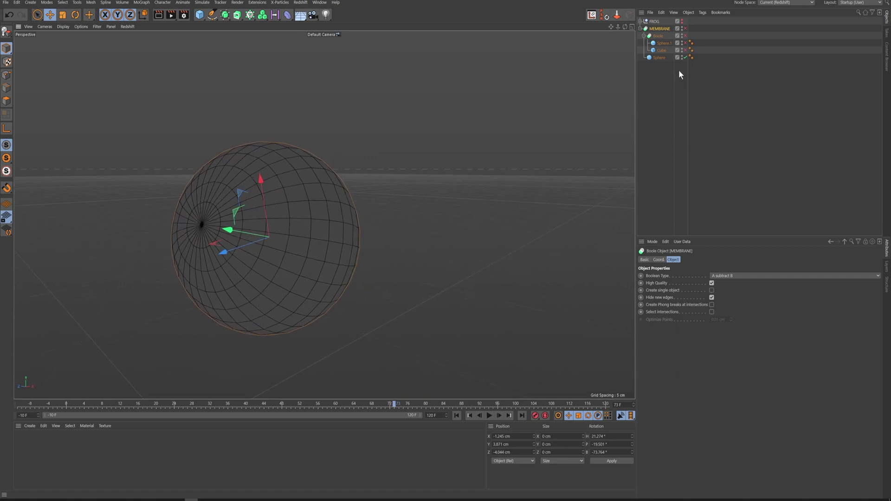
left_click(643, 36)
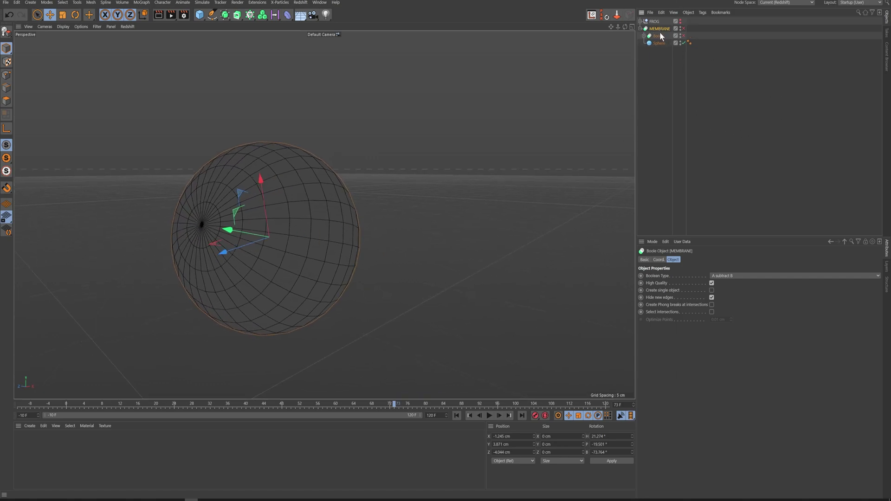
left_click(659, 37)
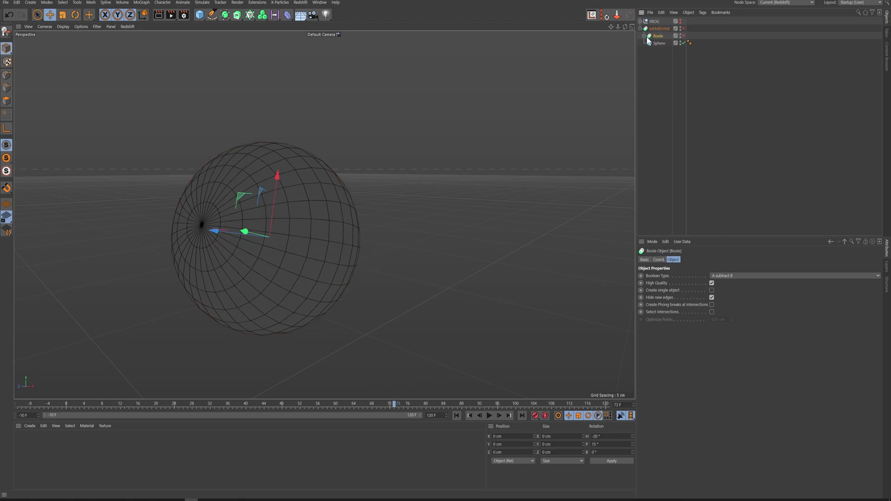
- Enable the nested Boole with Sphere.1 and Cube while Sphere stays disabled, showing the cut half sphere
left_click(684, 35)
left_click(644, 36)
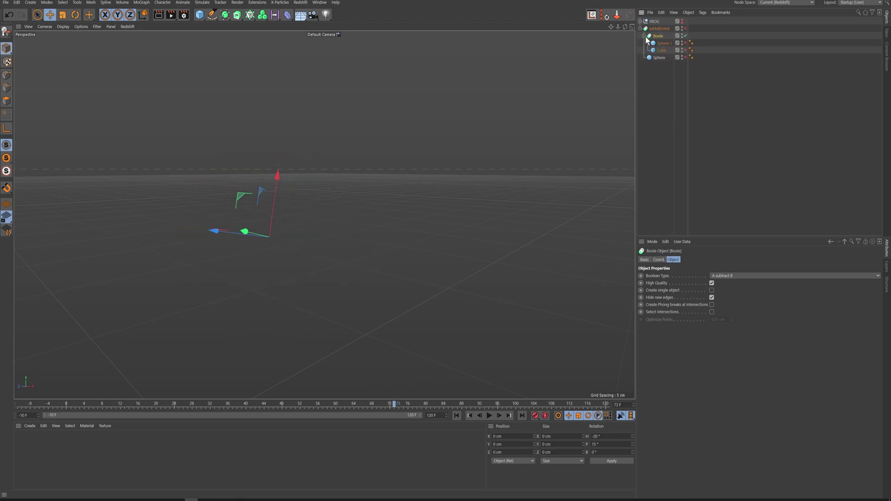
left_click(685, 43)
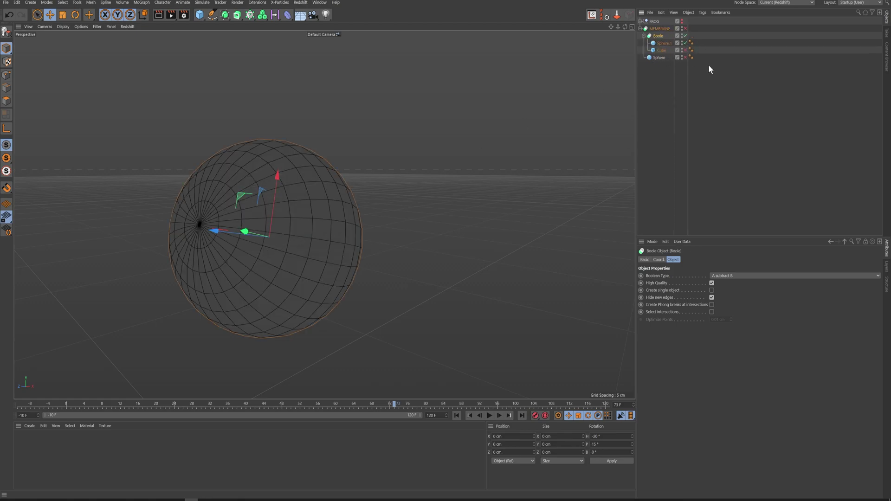
left_click(685, 57)
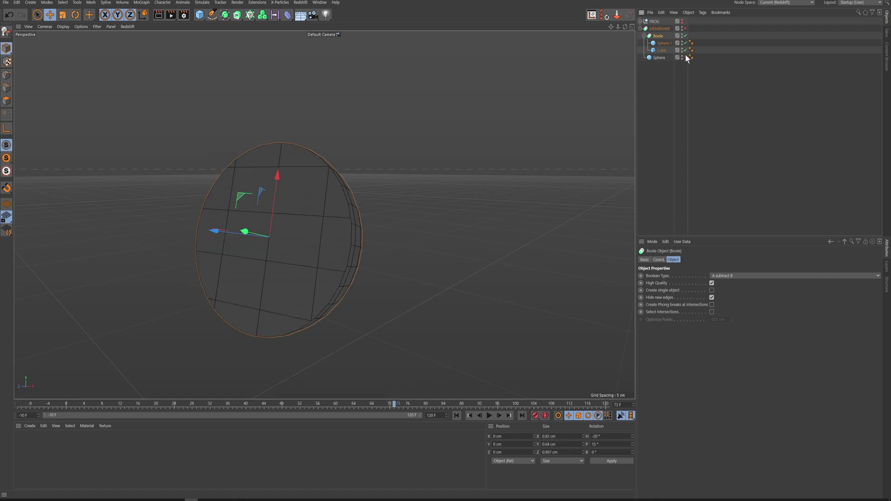
- Select the Cube that cuts Sphere.1 and re-enable Sphere to examine how the membrane parts overlap
left_click(661, 50)
left_click_drag(360, 212, 328, 247, "alt")
left_click(685, 57)
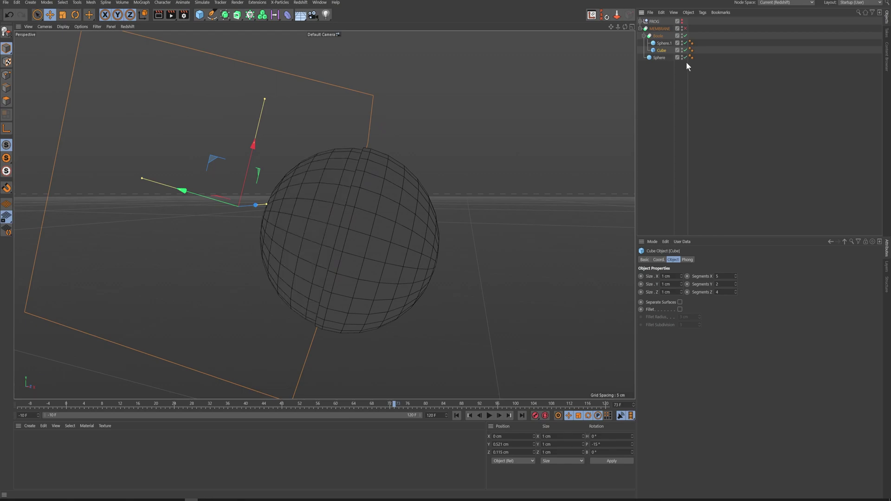
left_click_drag(404, 200, 413, 219, "alt")
scroll(346, 168, "up", 5)
left_click_drag(347, 169, 421, 215, "alt")
- Set the project's view clipping to Tiny and inspect the overlapping spheres up close
key("ctrl+d")
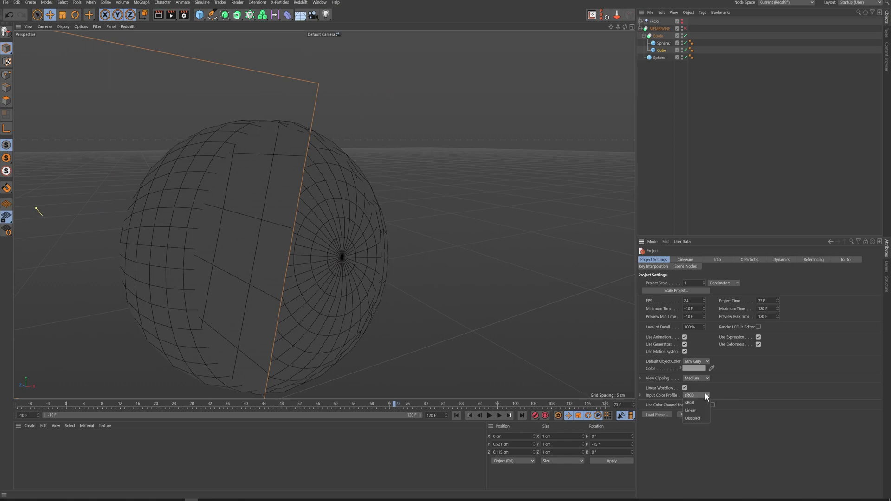
left_click(700, 377)
left_click(698, 387)
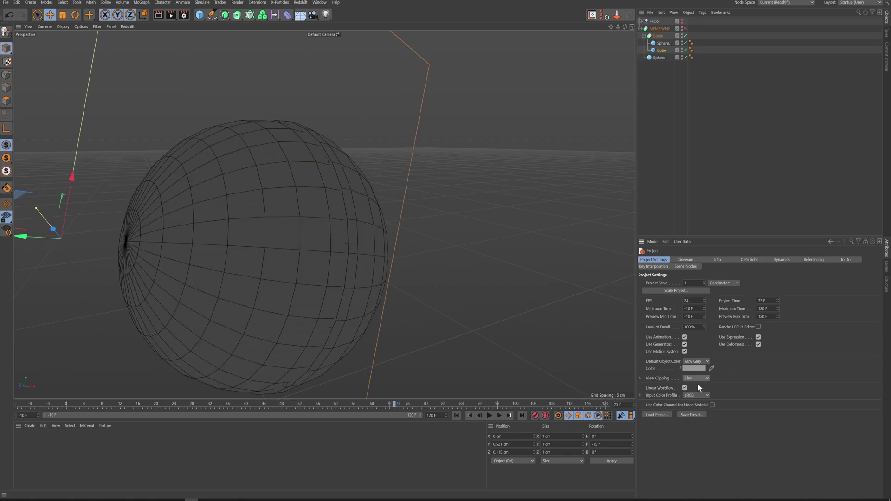
scroll(401, 163, "up", 5)
scroll(398, 168, "down", 2)
scroll(409, 175, "up", 2)
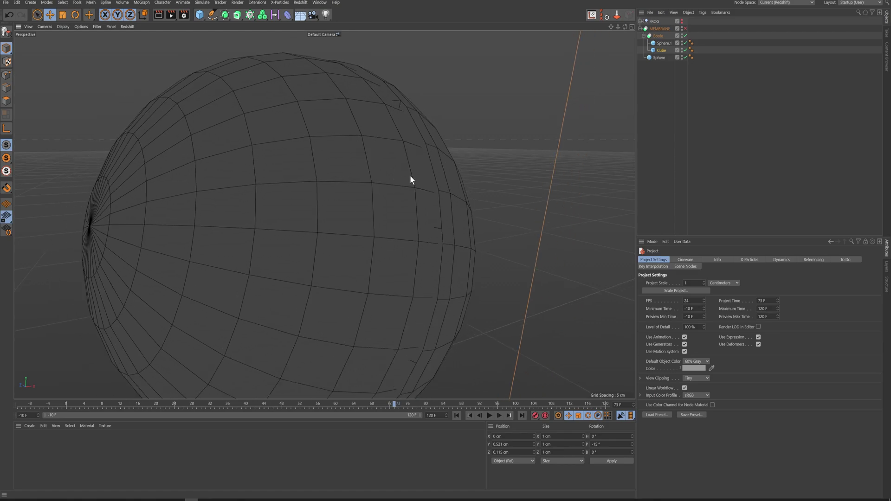
scroll(437, 186, "down", 3)
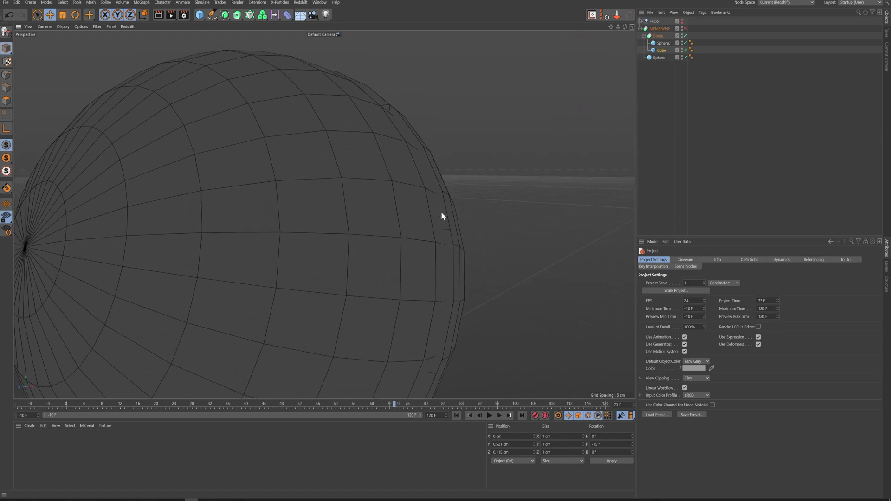
scroll(441, 212, "down", 2)
scroll(408, 211, "down", 3)
- Clear the selection, turn the MEMBRANE Boole back on and select it
left_click_drag(424, 204, 348, 195, "alt")
key("e")
left_click_drag(225, 168, 199, 192)
left_click(677, 84)
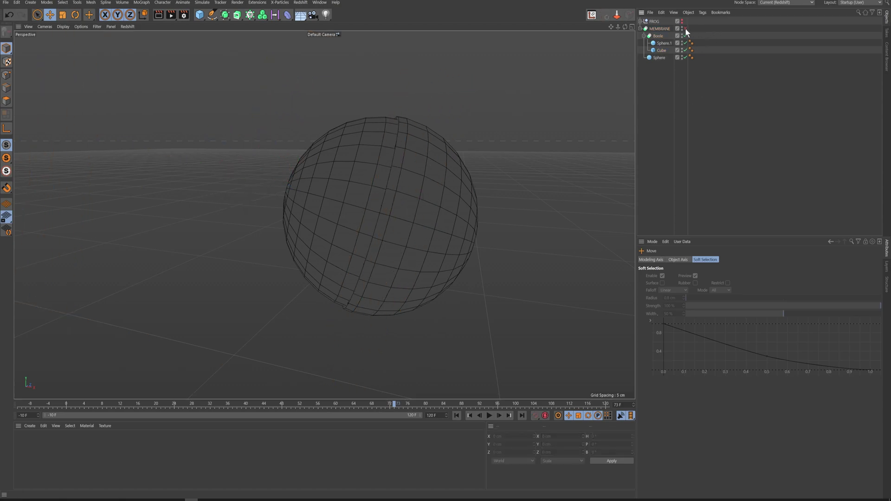
left_click(686, 28)
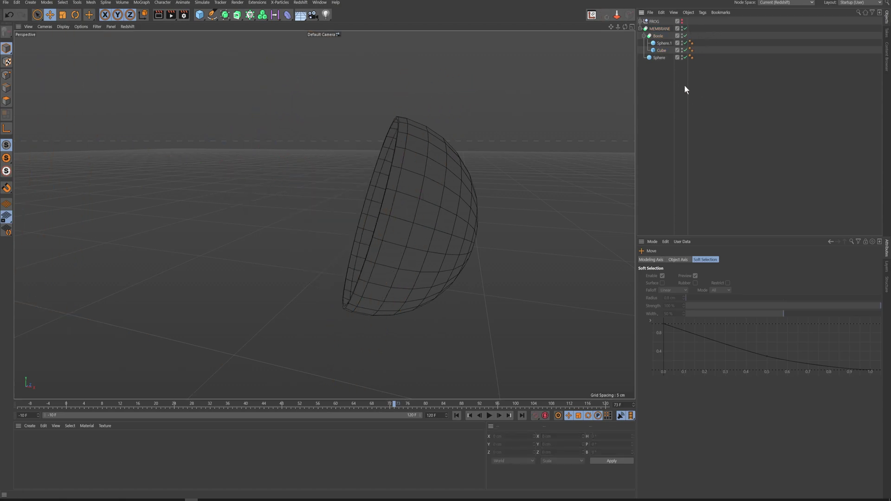
left_click(660, 29)
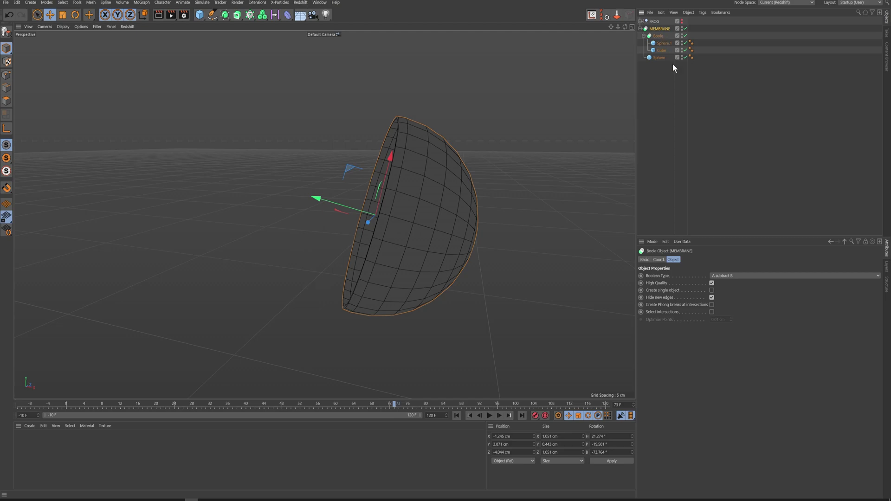
- Inspect the finished membrane, unhide the FROG hierarchy and delete the loose top-level MEMBRANE Boole
left_click(644, 35)
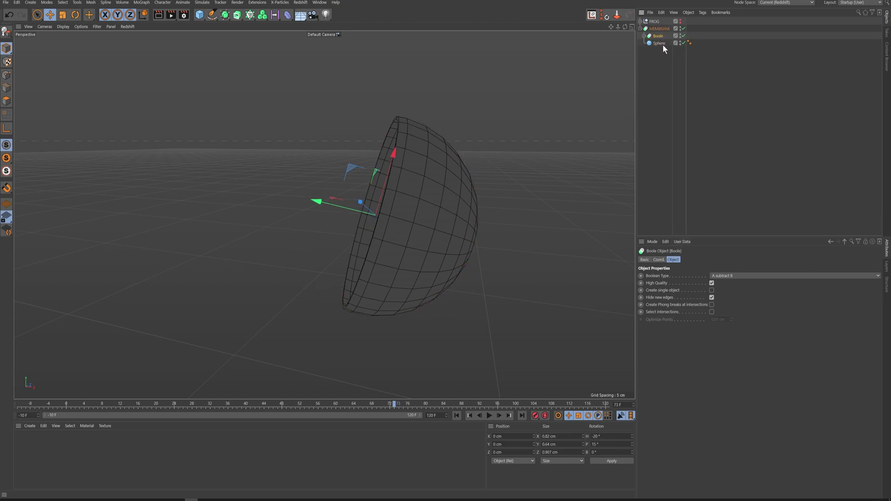
left_click_drag(562, 191, 522, 151, "alt")
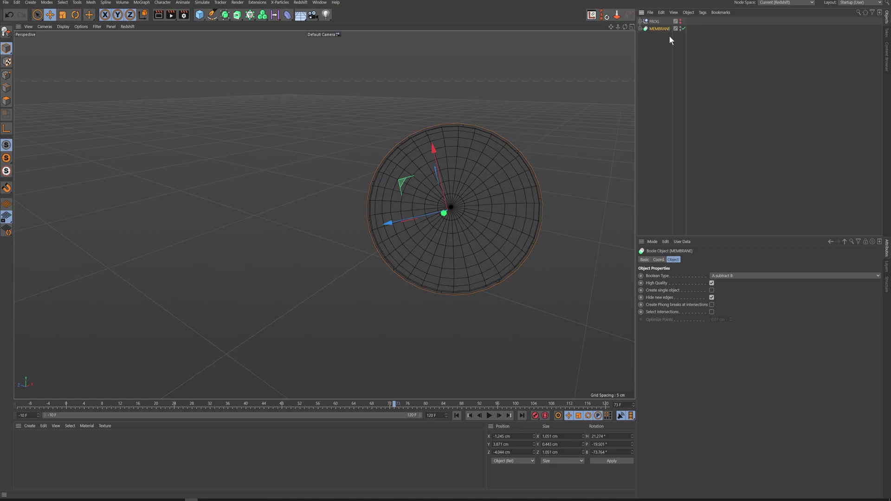
left_click(641, 29)
left_click(642, 22)
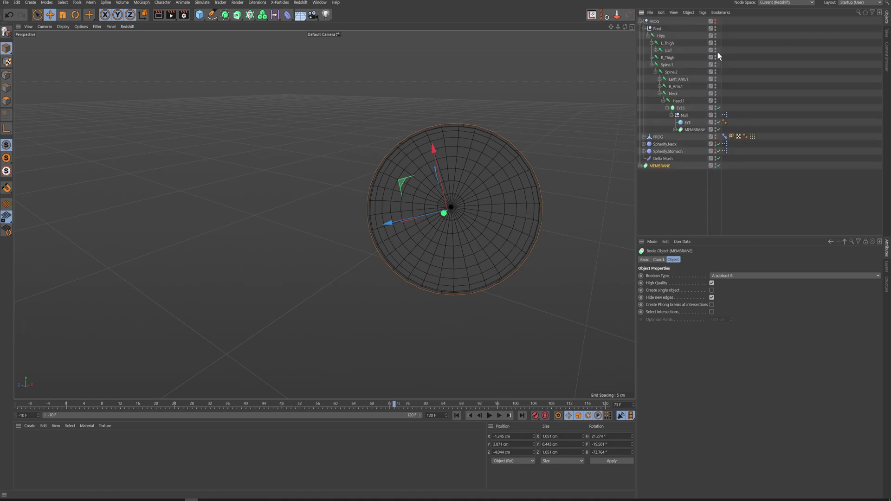
left_click(715, 21)
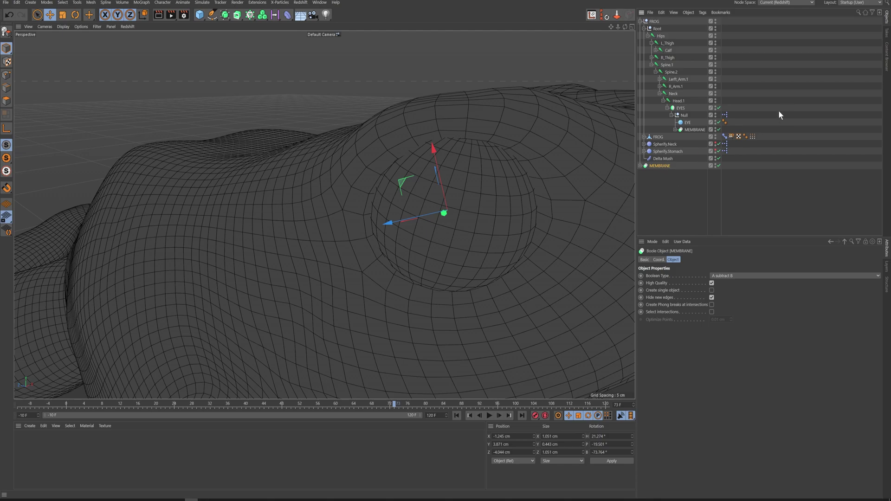
key("Delete")
- Hide the FROG mesh temporarily to inspect the mirrored eyes and their membranes, and show the mesh again
left_click(685, 130)
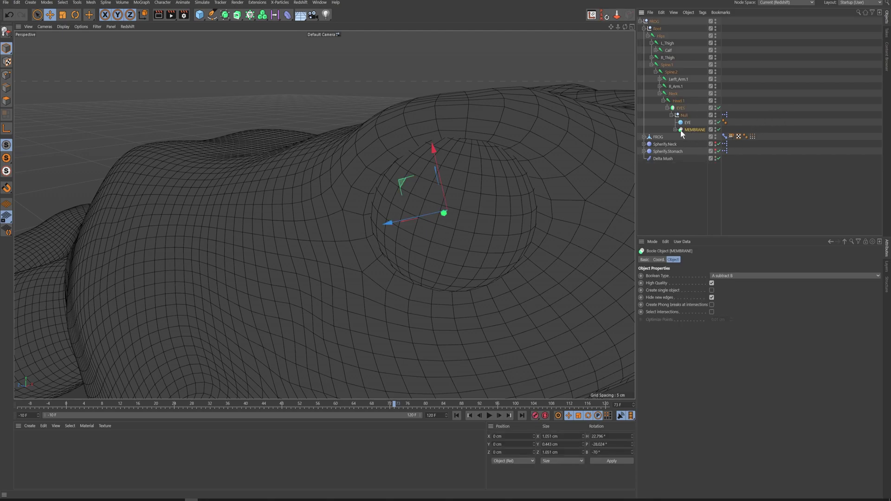
left_click(658, 137)
left_click(715, 135)
left_click(715, 135)
left_click_drag(580, 172, 482, 220, "alt")
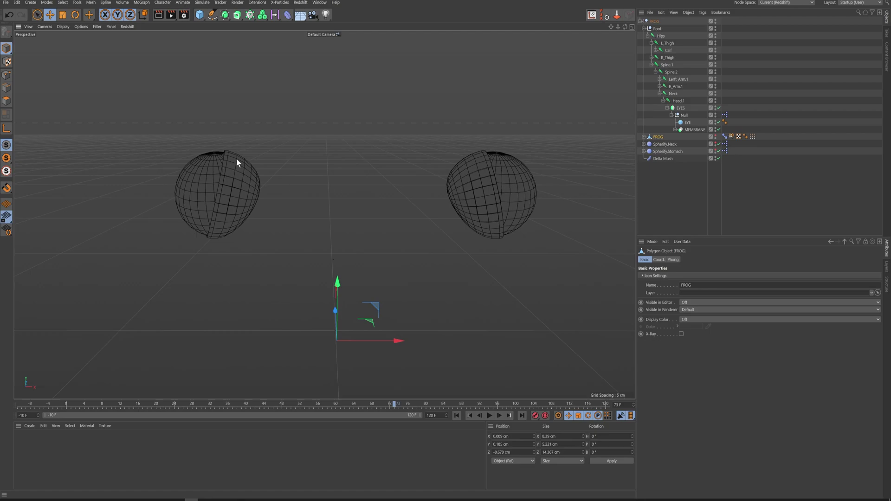
left_click(675, 130)
left_click(675, 130)
left_click(715, 135)
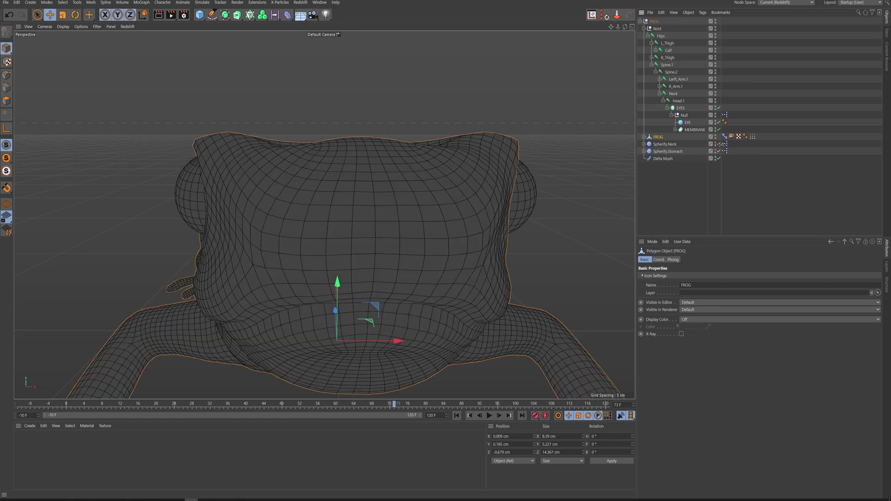
- Open the XPresso network on the Null inside EYES and arrange the editor to show its nodes
left_click_drag(183, 190, 532, 172, "alt")
left_click(724, 115)
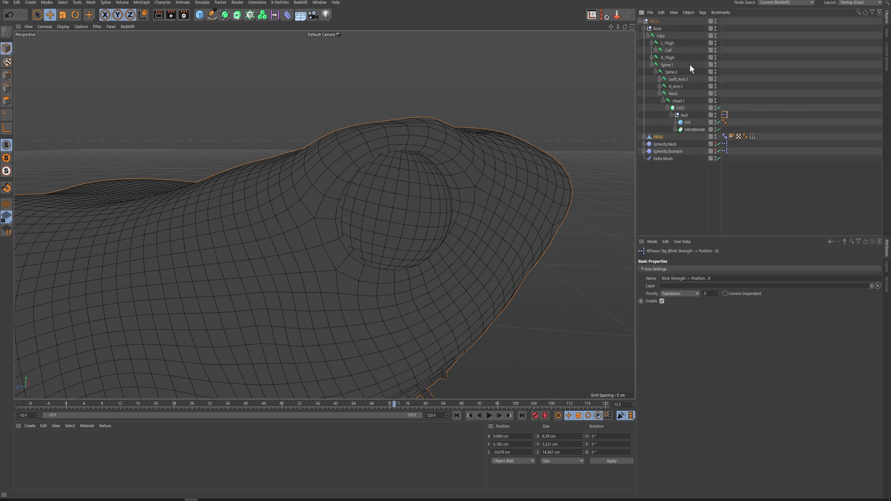
double_click(725, 115)
left_click_drag(753, 107, 403, 45)
left_click_drag(274, 110, 233, 131)
- Move the XPresso editor clear of the frog's eye and scrub the timeline to watch Blink Strength drive the eye and membrane
left_click_drag(399, 48, 501, 298)
left_click(74, 402)
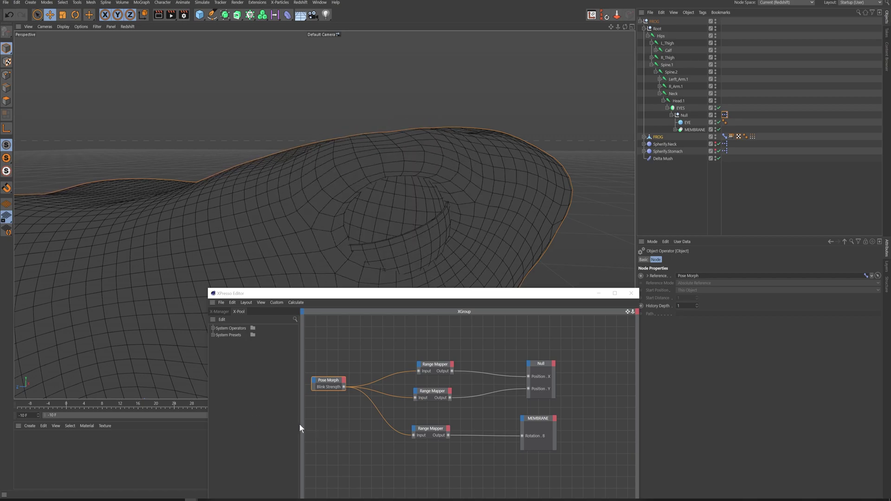
left_click_drag(523, 294, 503, 261)
left_click_drag(334, 357, 321, 360)
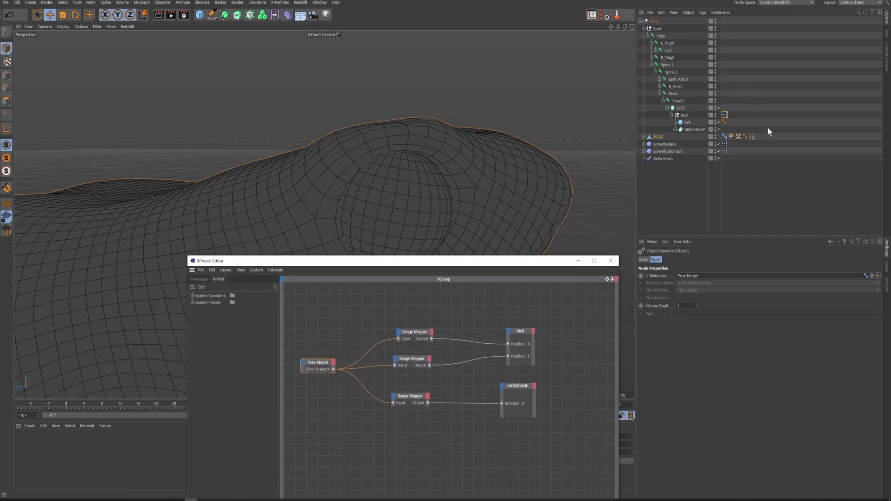
- Select the FROG mesh's Pose Morph tag and close the XPresso editor
left_click(724, 138)
left_click(725, 137)
left_click_drag(549, 270, 586, 289)
left_click(634, 277)
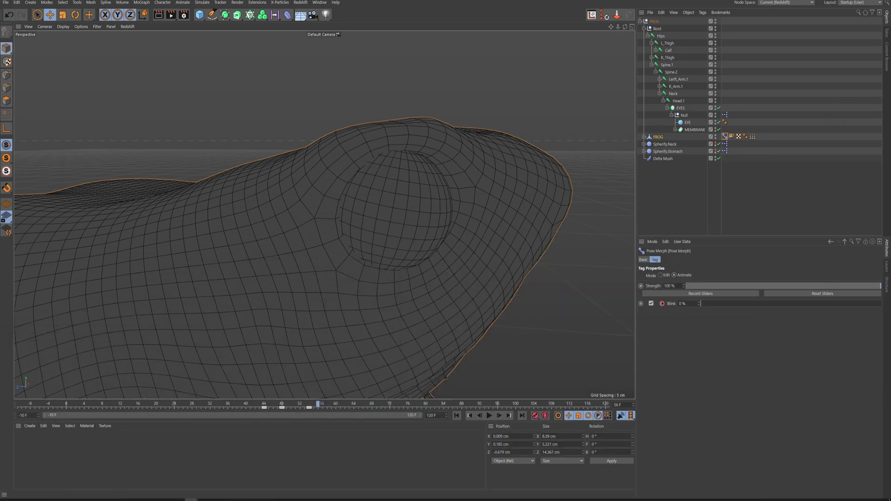
- Open the Blink pose in the Pose Morph tag's Edit mode and scrub the timeline to check the eye blink
left_click(661, 275)
left_click(703, 293)
left_click(669, 293)
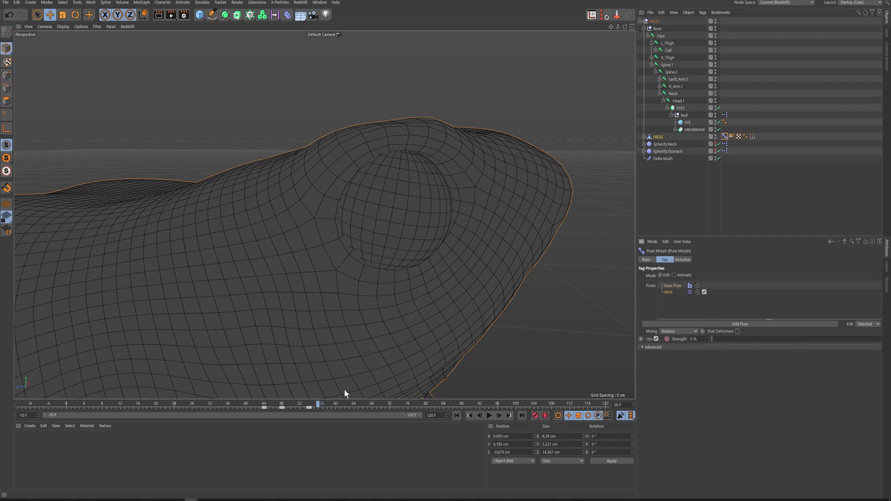
left_click_drag(264, 407, 133, 406)
left_click_drag(78, 401, 238, 411)
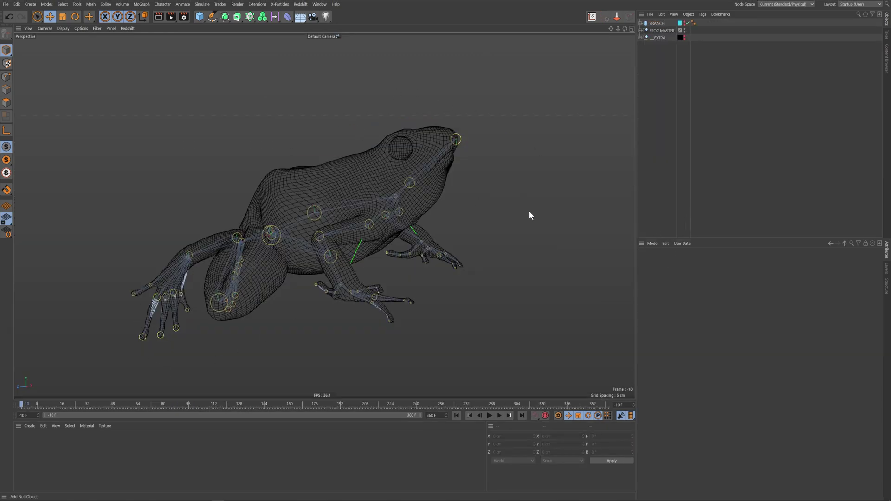
- Scrub the branch scene's frog animation, set the project's start frame to 0 and return to that frame
left_click_drag(24, 405, 165, 405)
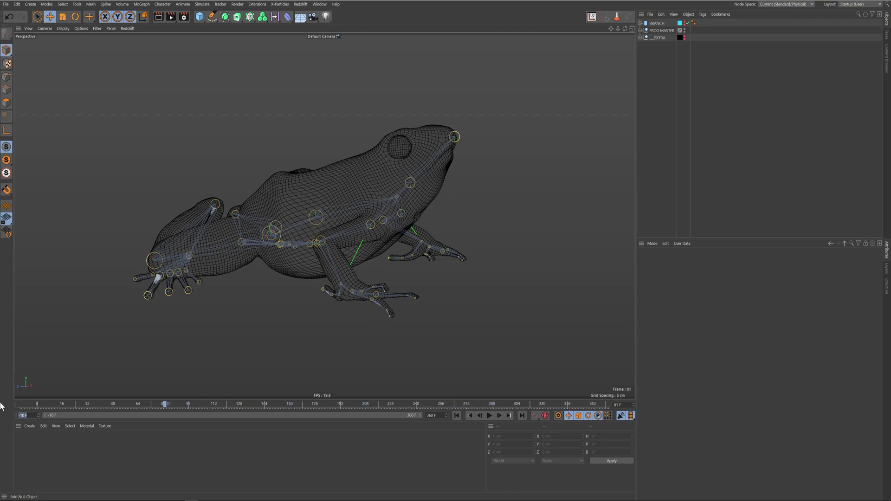
type("0")
key("Return")
left_click_drag(32, 403, 7, 406)
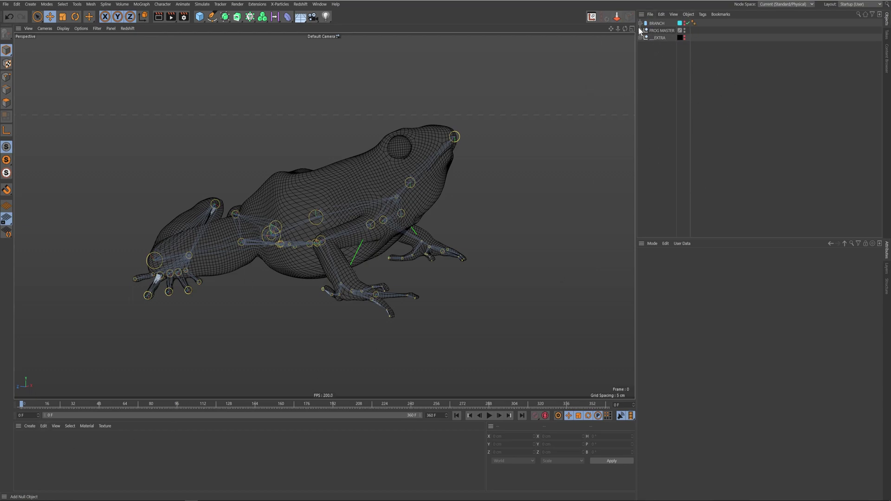
- Show the BRANCH object, disable its Bend deformer and select the straight cylinder
left_click_drag(414, 191, 414, 215, "alt")
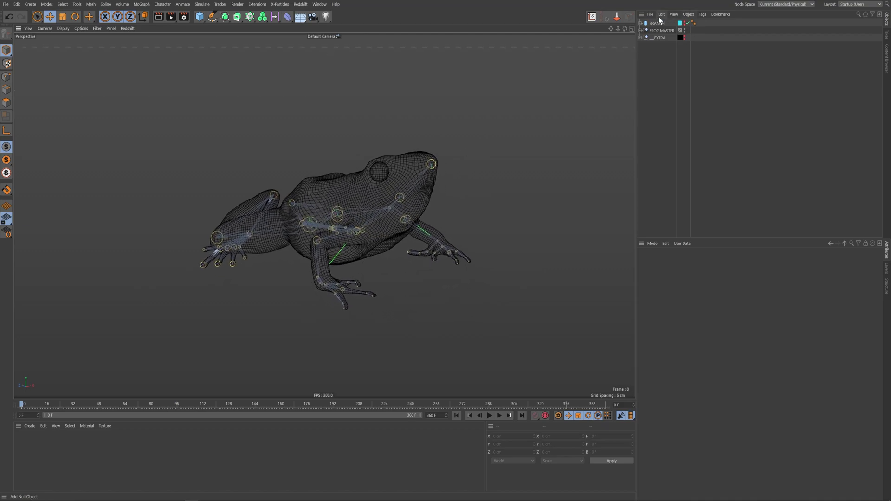
left_click(685, 23)
left_click(640, 23)
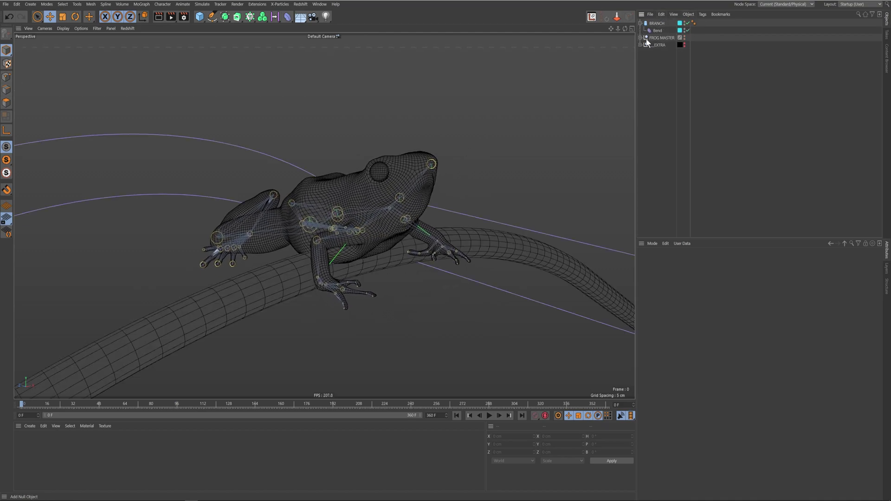
left_click(687, 30)
left_click_drag(487, 190, 410, 289, "alt")
left_click(411, 288)
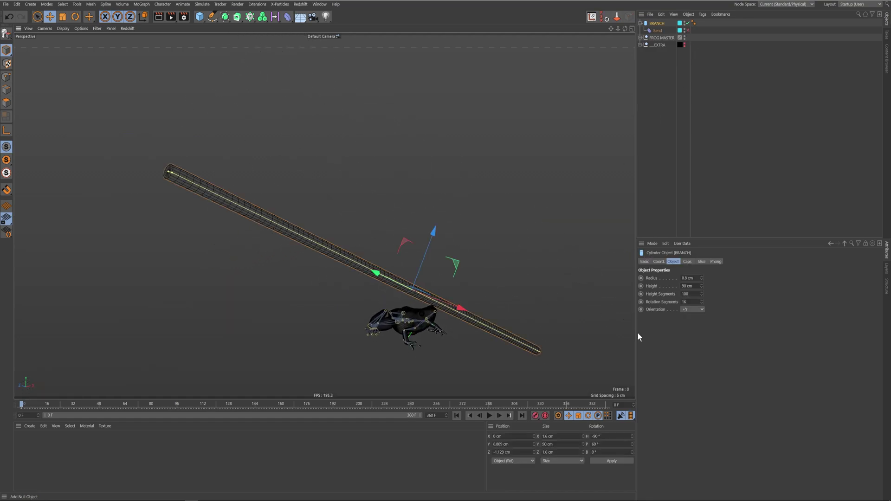
- Toggle the Bend deformer on and off to compare the curved and straight branch, leaving it enabled
left_click(687, 30)
left_click_drag(477, 309, 472, 264, "alt")
left_click(687, 30)
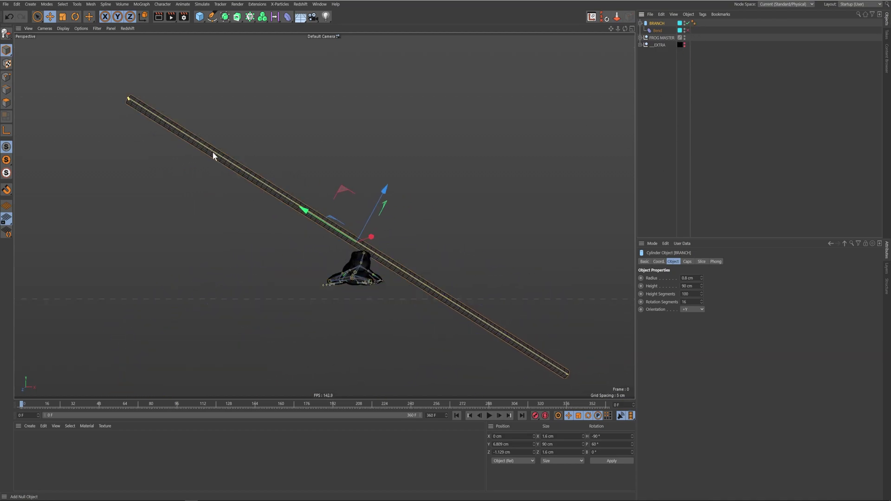
left_click_drag(592, 366, 407, 317, "alt")
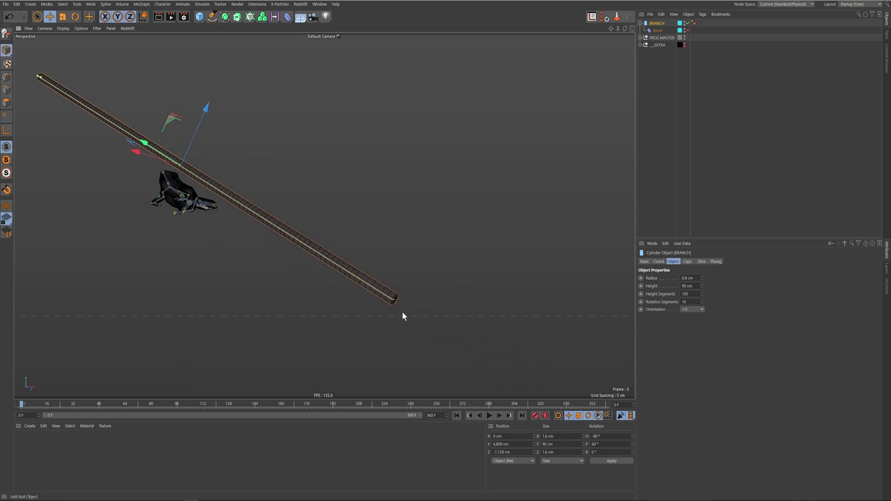
key("o")
left_click(687, 30)
- Try different Strength values on the branch's Bend deformer and undo the last change
left_click(658, 30)
left_click_drag(585, 260, 559, 286, "alt")
mouse_move(731, 303)
left_mouse_down()
mouse_move(720, 302)
mouse_move(730, 302)
left_mouse_up()
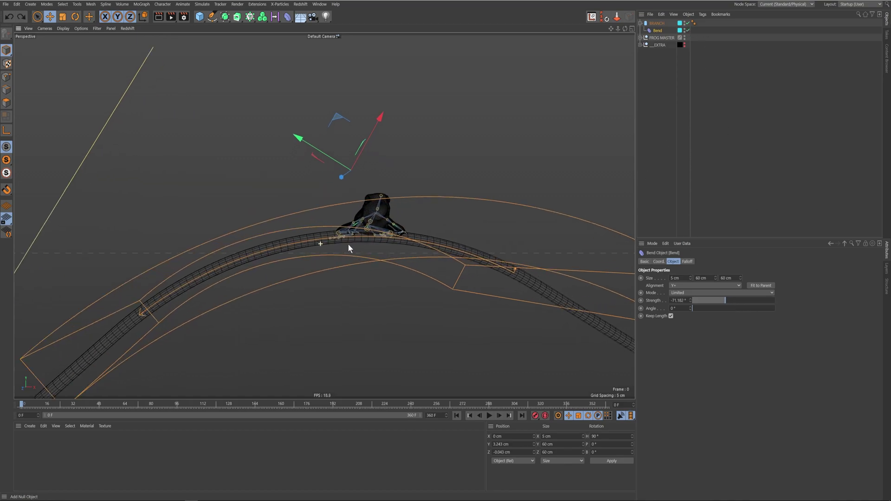
left_click_drag(348, 244, 410, 231, "alt")
left_click_drag(734, 301, 762, 297)
key("ctrl+z")
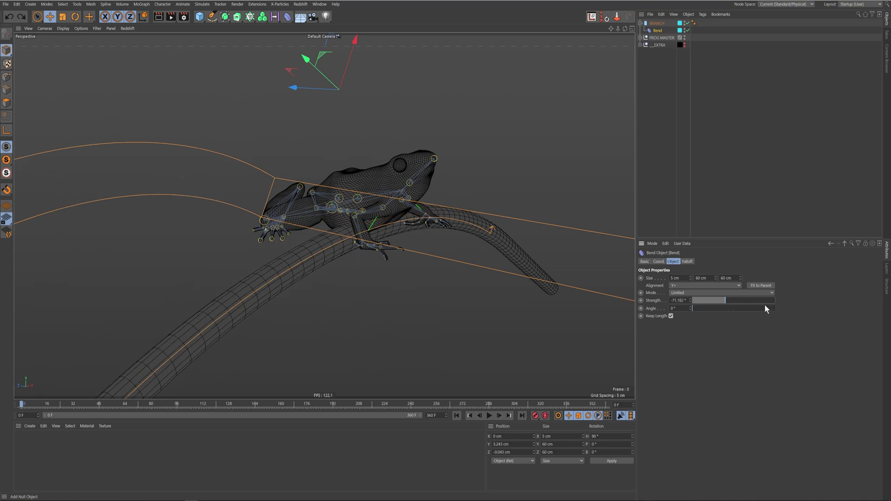
- Bring the Signal tag from the Null inside __EXTRA onto the branch's Bend deformer and collapse __EXTRA
left_click(659, 30)
left_click(640, 45)
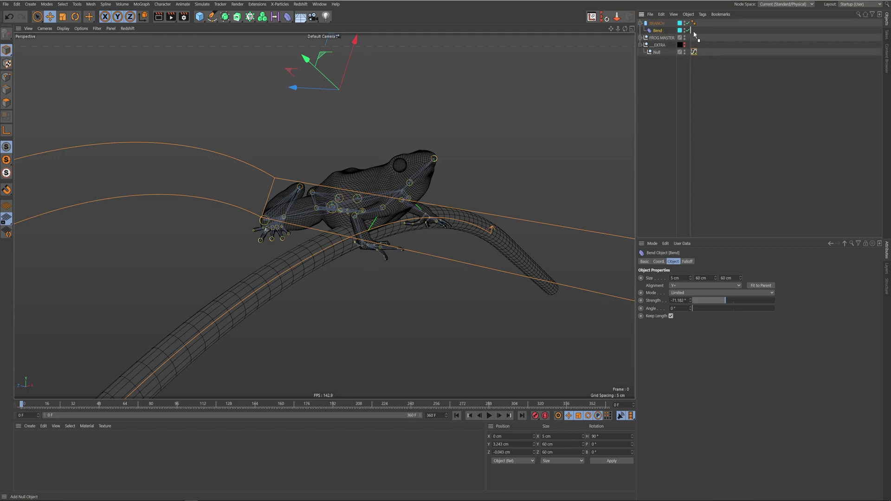
left_click_drag(694, 32, 694, 31)
left_click(646, 44)
left_click(640, 45)
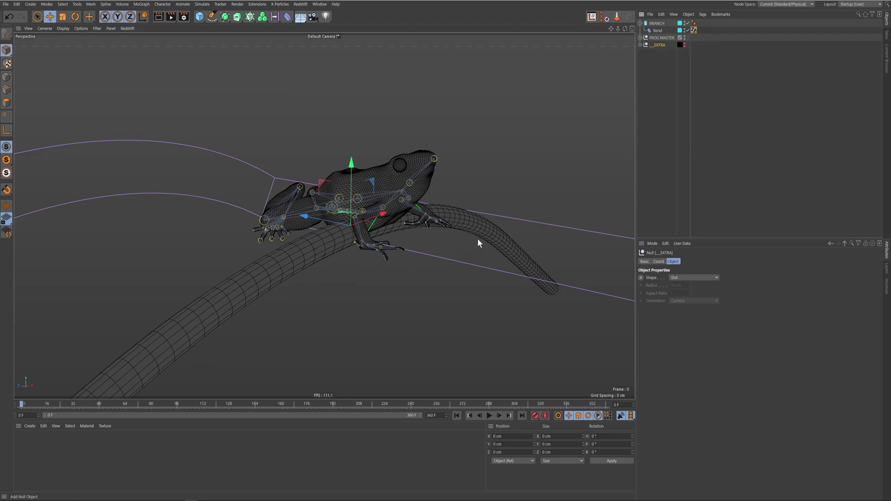
- Examine the Signal tag's Sin modifier and the Bend Strength value that it drives
left_click(694, 30)
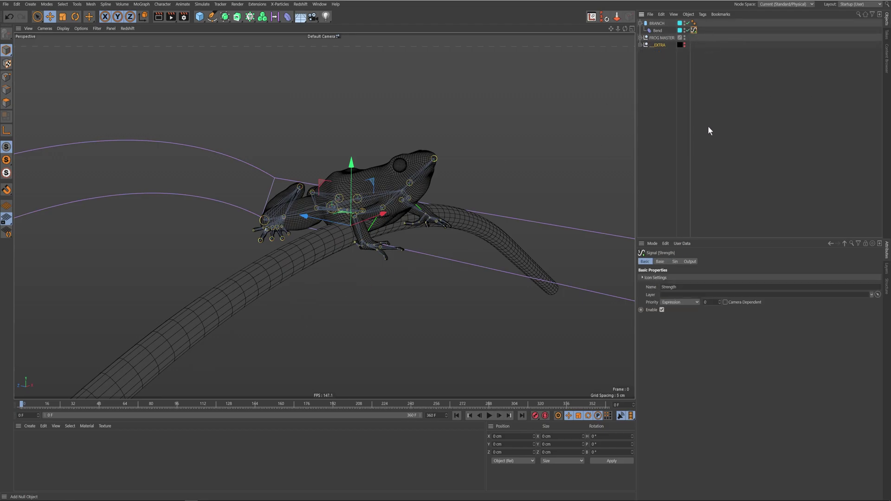
left_click(676, 262)
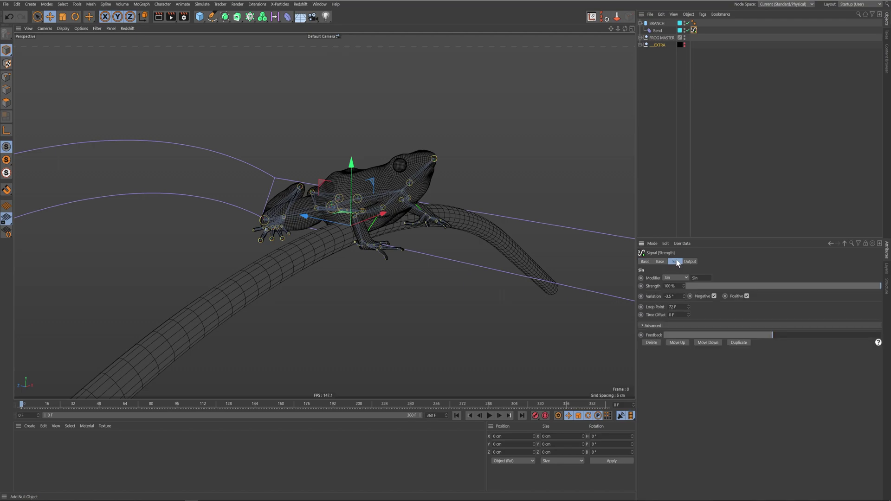
left_click(658, 31)
double_click(676, 300)
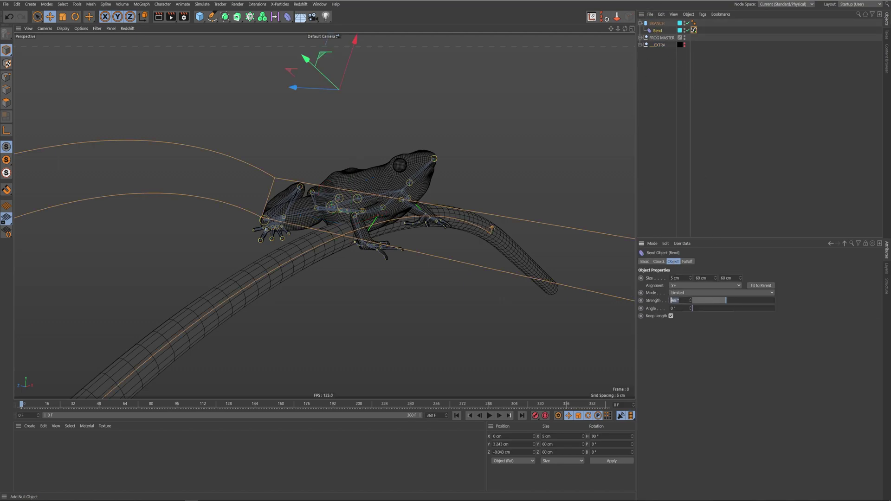
key("Return")
- Preview the branch's sway over the timeline, return to frame 0 and review the Signal tag's Base and Basic settings
left_click(693, 30)
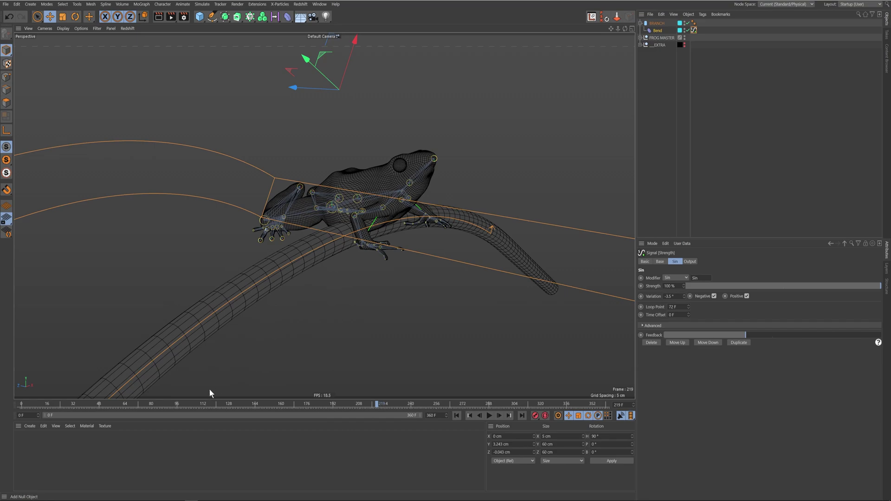
left_click_drag(26, 405, 1, 409)
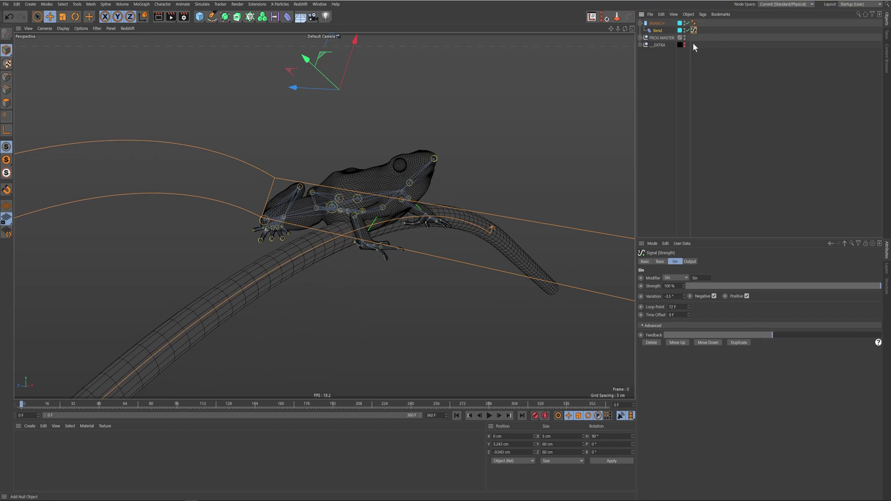
left_click(660, 261)
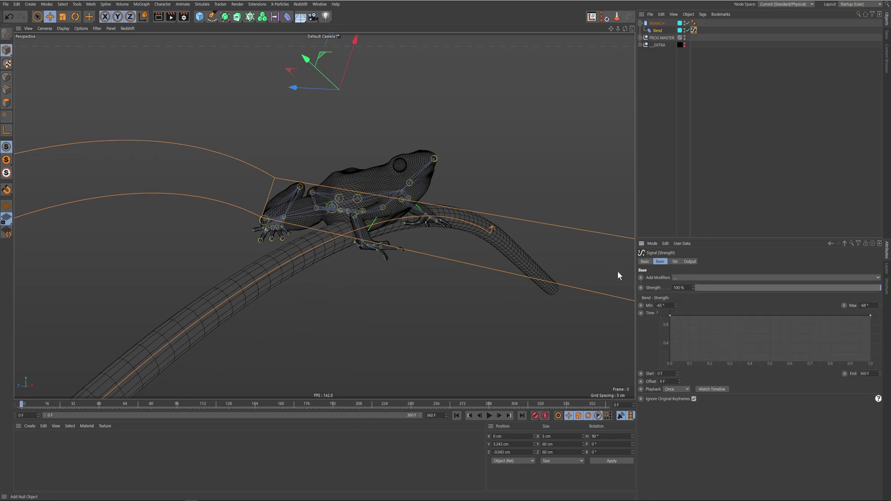
left_click(649, 262)
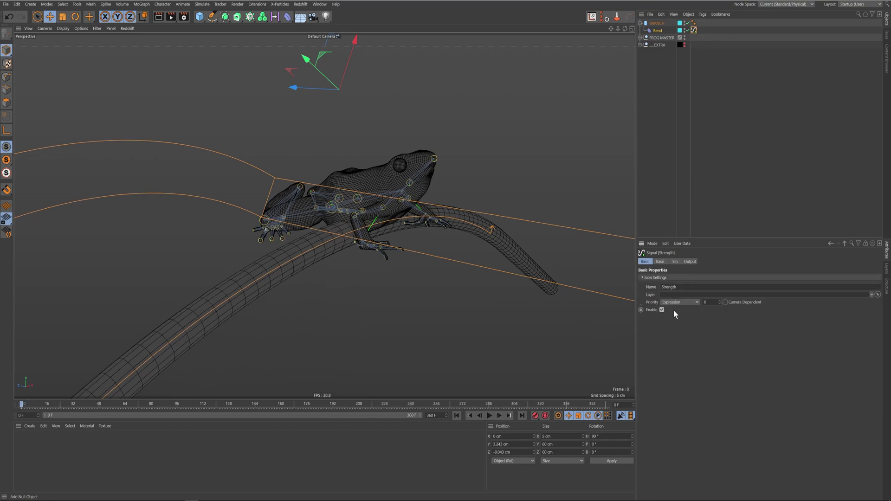
- Check the Bend deformer's properties, clear the selection and collapse the BRANCH hierarchy
left_click(656, 30)
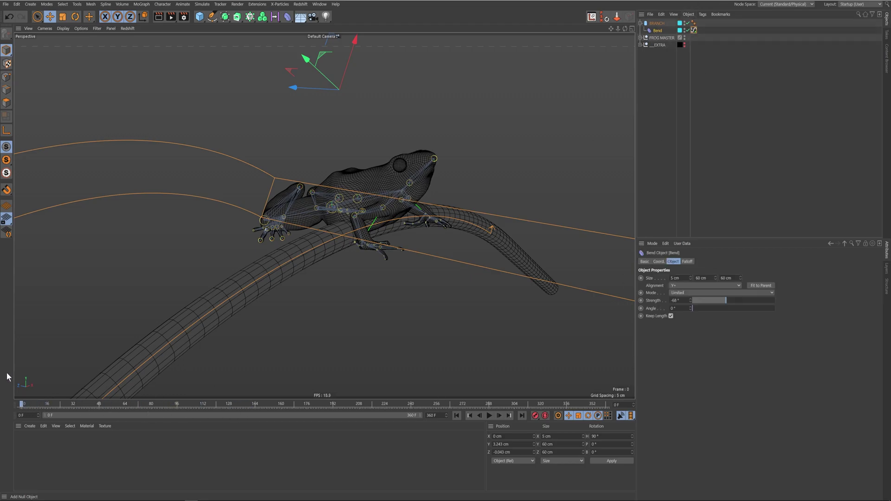
left_click(692, 133)
left_click(640, 23)
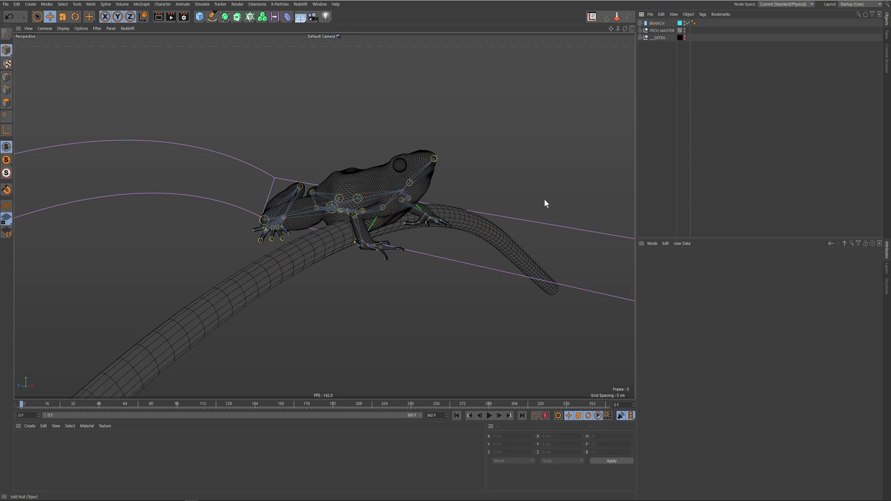
- Expand FROG MASTER and the full joint hierarchy under Root
scroll(357, 241, "up", 4)
left_click(640, 30)
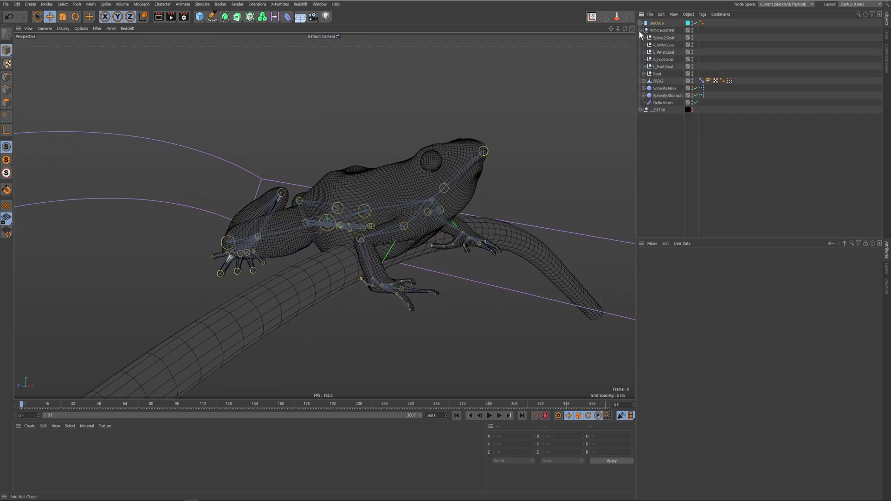
left_click(644, 74, "ctrl")
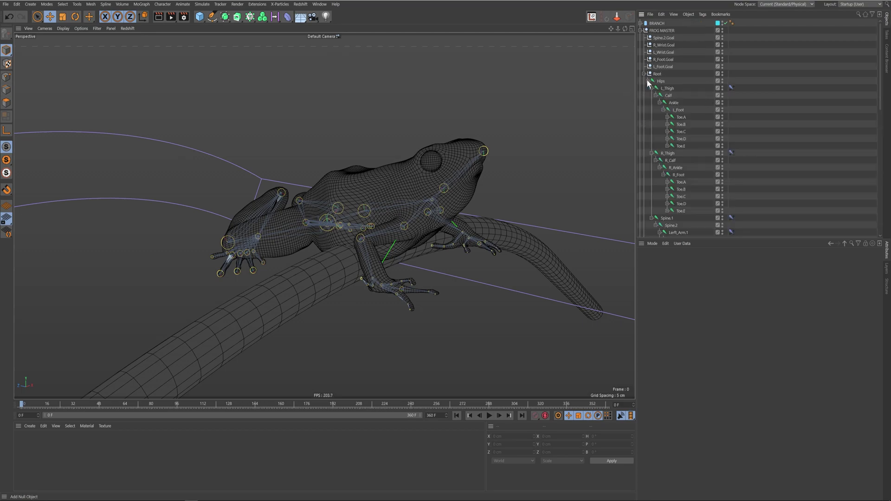
- Check the IK tag on the L_Thigh joint, then collapse the Root hierarchy
left_click(731, 87)
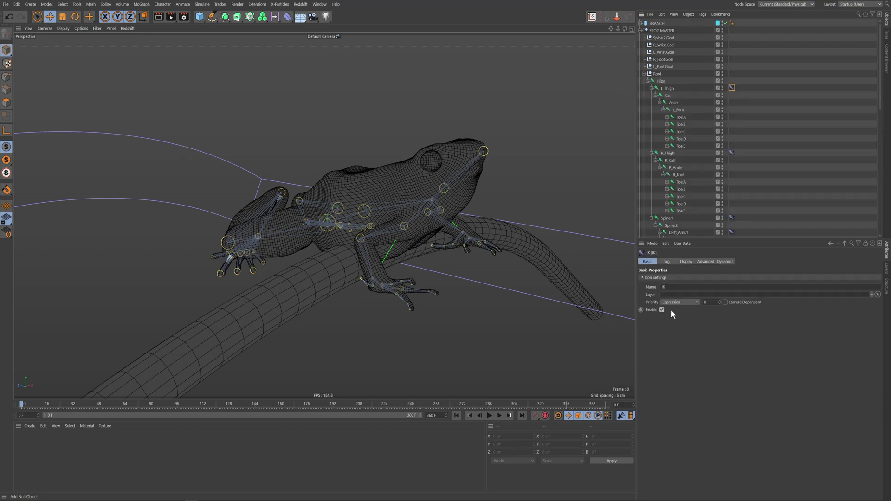
left_click(643, 74)
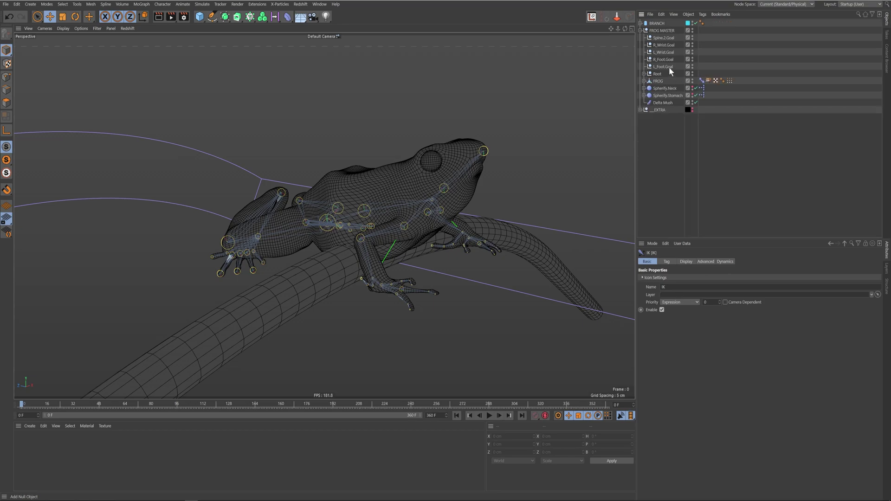
- Move the L_Foot.Goal and R_Foot.Goal nulls to reposition the frog's hind feet around the branch
left_click(663, 68)
left_click_drag(283, 242, 324, 219, "alt")
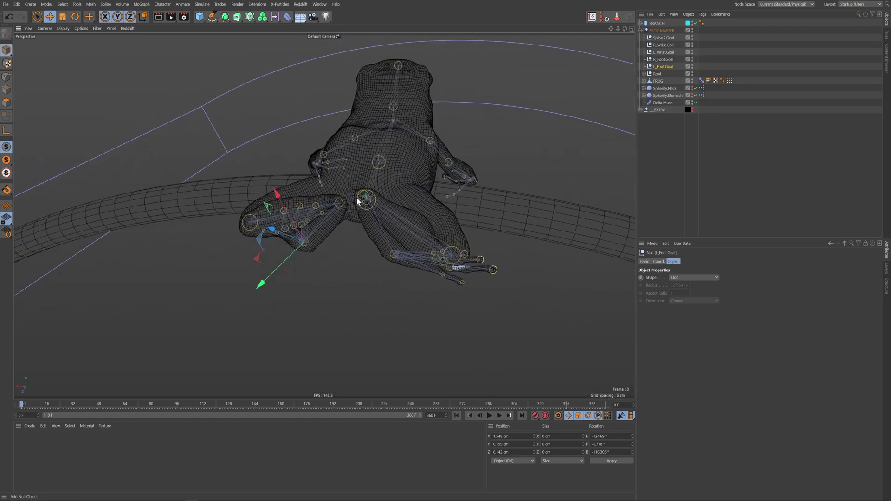
left_click_drag(268, 205, 285, 239)
left_click_drag(501, 230, 469, 209, "alt")
left_click(665, 60)
left_click_drag(351, 260, 341, 302)
- Move the L_Wrist.Goal null to pose the frog's left arm and select R_Wrist.Goal
left_click(663, 52)
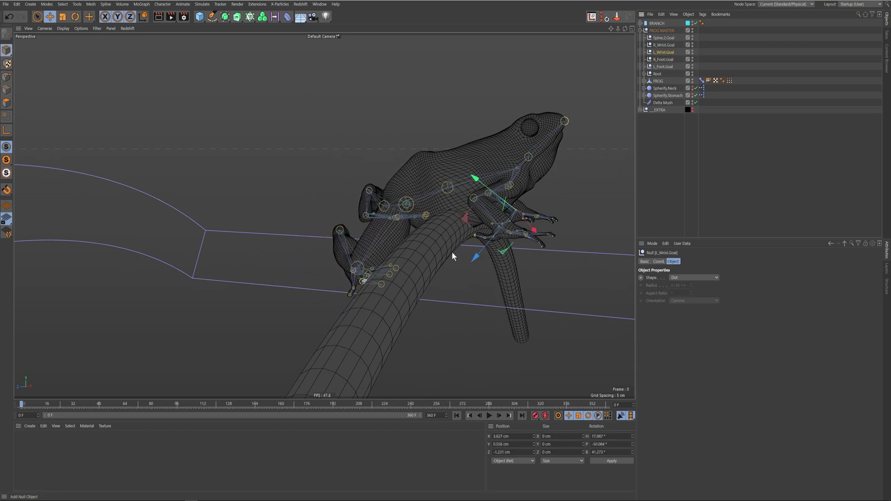
left_click_drag(603, 192, 434, 300)
left_click(664, 45)
- Select L_Foot.Goal and stretch the left leg outward along the branch, checking the pose from behind
left_click(663, 66)
left_click_drag(394, 240, 452, 228, "alt")
scroll(498, 269, "up", 5)
scroll(498, 268, "down", 5)
left_click_drag(425, 276, 365, 274, "alt")
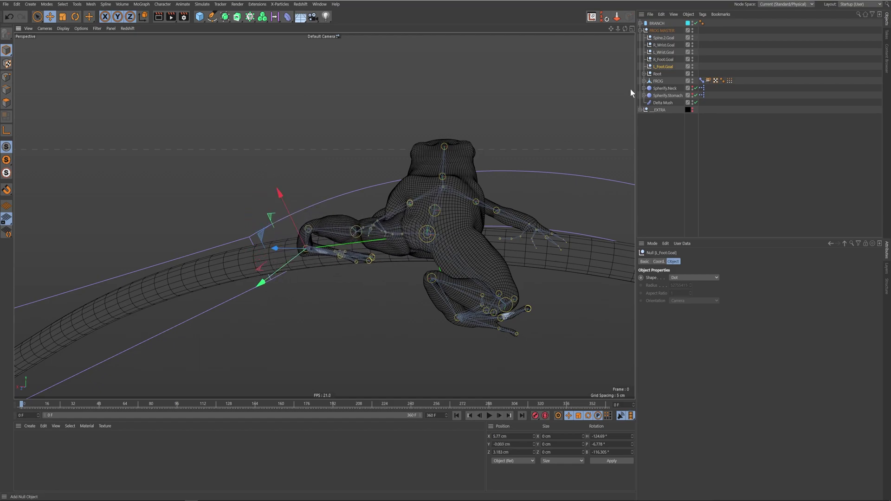
- Lower the R_Foot.Goal and L_Foot.Goal nulls so both hind feet hang below the branch
left_click(663, 59)
left_click_drag(524, 343, 553, 390)
left_click(663, 66)
left_click_drag(389, 300, 432, 386)
mouse_move(427, 313)
left_mouse_down("alt")
mouse_move(495, 311)
mouse_move(373, 298)
mouse_move(460, 297)
mouse_move(377, 317)
mouse_move(443, 311)
mouse_move(437, 306)
left_mouse_up("alt")
left_click_drag(331, 263, 478, 257, "alt")
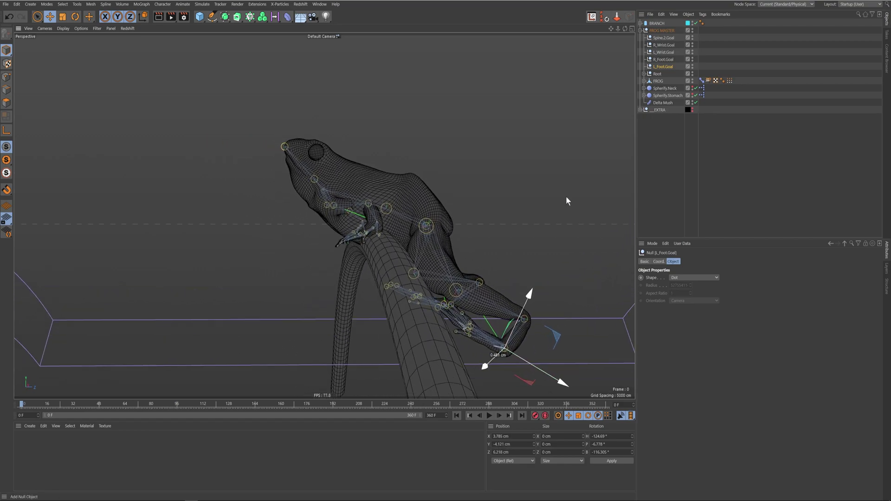
- Adjust the L_Wrist.Goal and R_Wrist.Goal nulls to place both hands on the branch
left_click(664, 45)
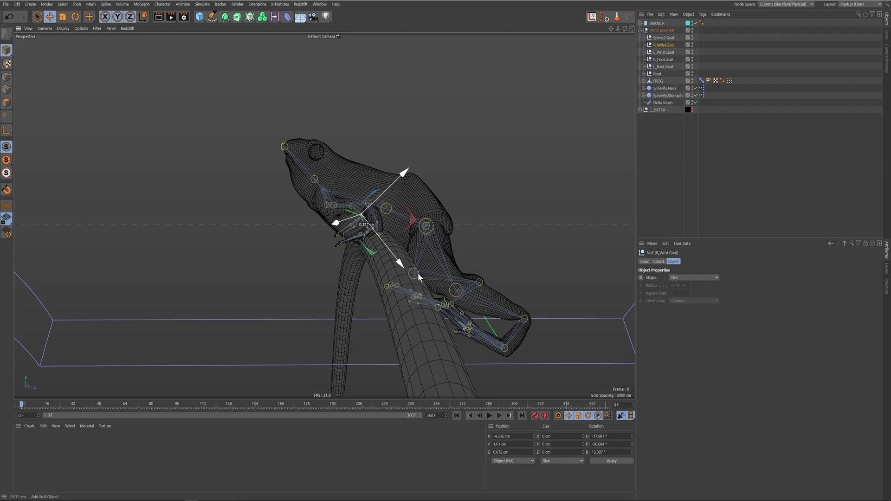
left_click(664, 52)
left_click_drag(483, 281, 470, 344)
left_click(664, 44)
mouse_move(199, 292)
left_mouse_down()
mouse_move(224, 303)
mouse_move(207, 306)
left_mouse_up()
left_click_drag(199, 303, 395, 285)
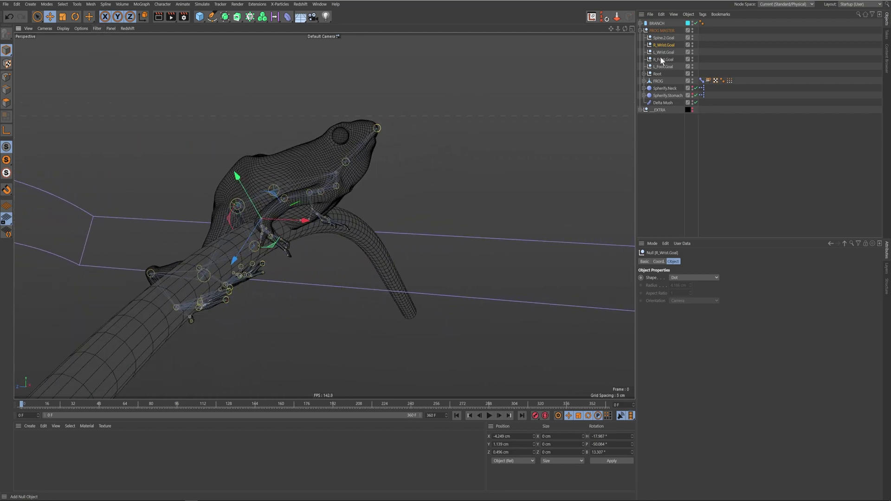
- Examine the BRANCH hierarchy and how the frog's hands and feet sit against the branch from several angles
left_click(641, 23)
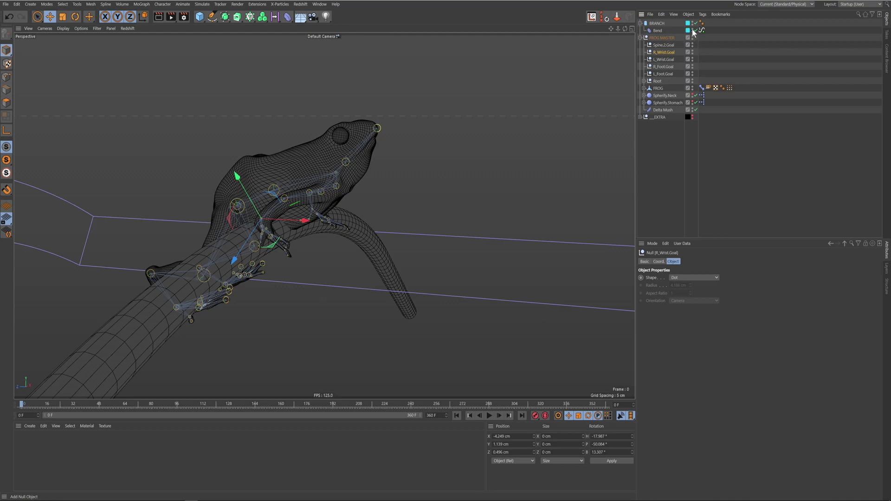
left_click(641, 23)
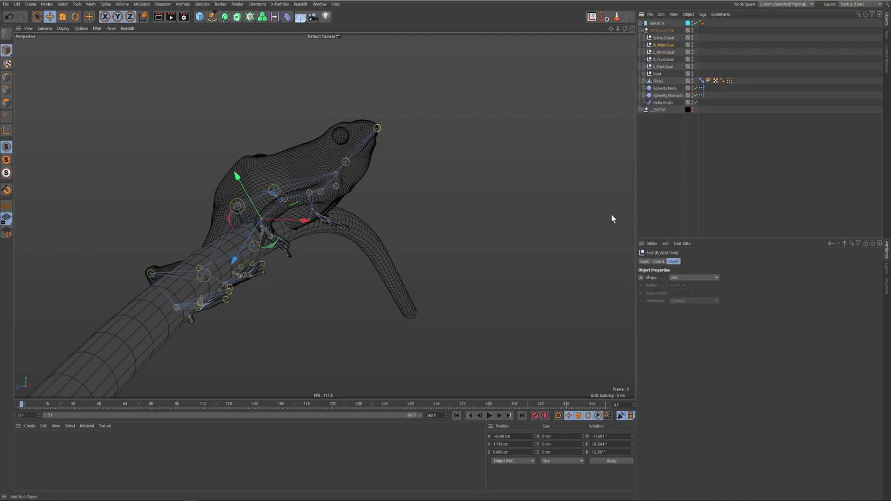
left_click(322, 245)
left_click_drag(322, 245, 394, 247, "alt")
left_click(394, 247)
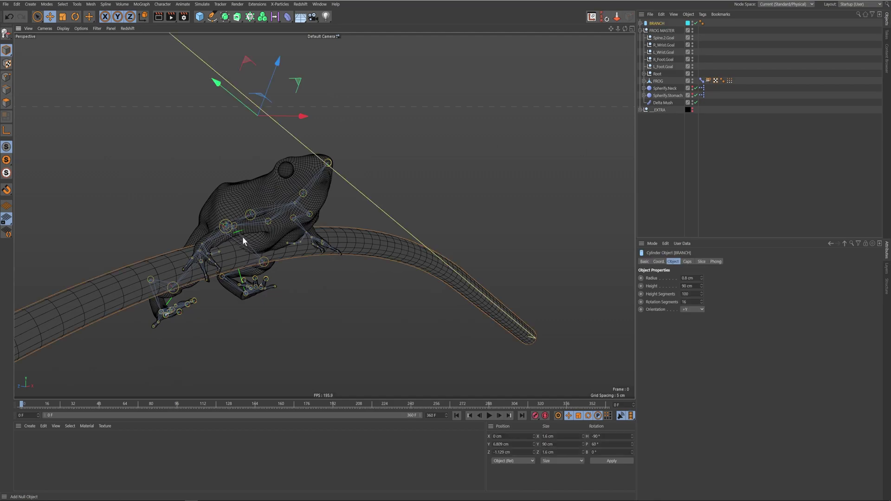
left_click_drag(328, 261, 372, 232, "alt")
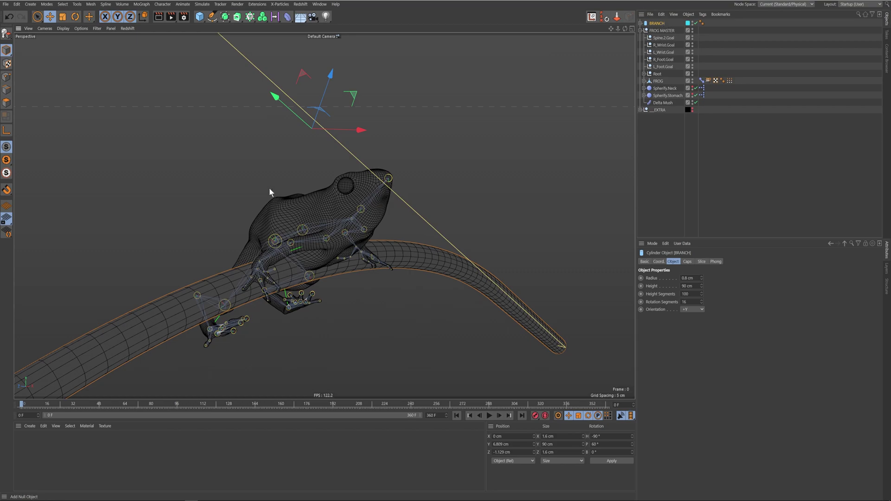
left_click(684, 167)
left_click_drag(342, 278, 397, 240, "alt")
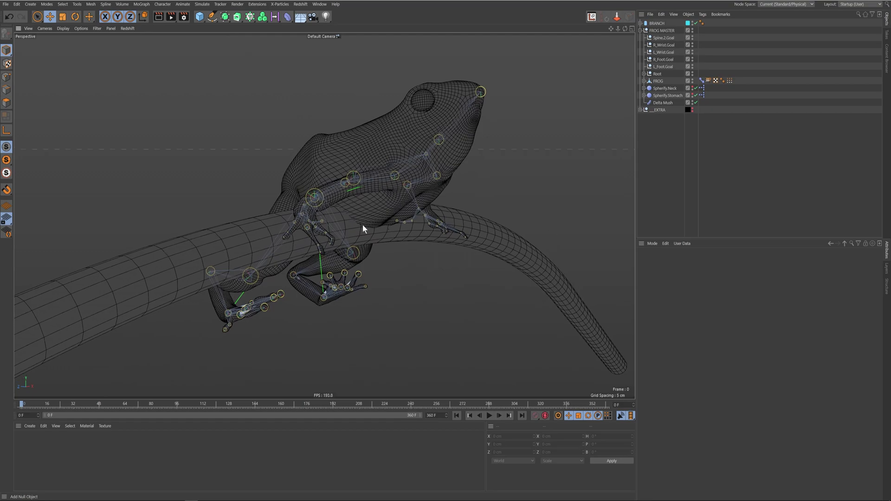
left_click(543, 278)
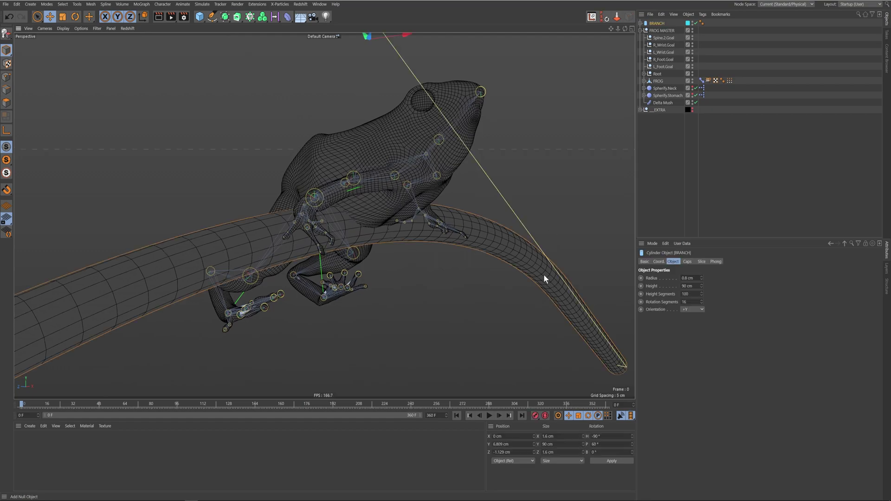
left_click(658, 153)
left_click_drag(355, 243, 389, 242, "alt")
scroll(263, 259, "up", 3)
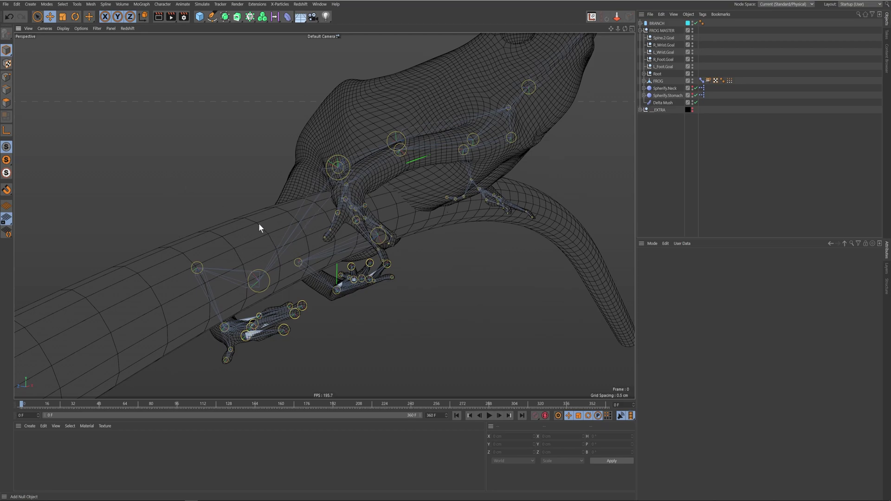
left_click_drag(322, 212, 626, 58, "alt")
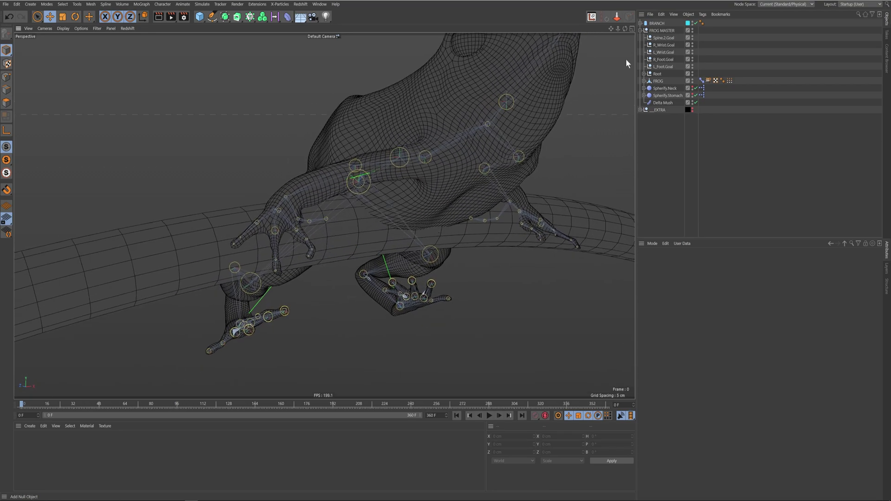
- Move R_Wrist.Goal to about X -3.98, Y 0.95, Z 0.32 cm to rest the right hand on the branch's side
left_click(660, 43)
left_click_drag(324, 247, 391, 249)
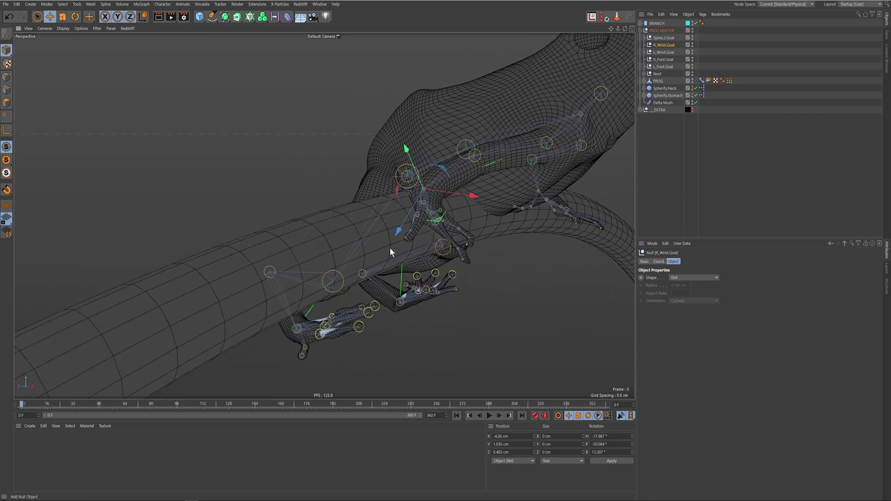
left_click_drag(464, 213, 369, 207)
left_click_drag(369, 207, 402, 227)
mouse_move(464, 231)
left_mouse_down("alt")
mouse_move(485, 251)
mouse_move(475, 215)
mouse_move(408, 223)
mouse_move(412, 204)
mouse_move(420, 225)
mouse_move(455, 246)
mouse_move(441, 235)
mouse_move(478, 223)
left_mouse_up("alt")
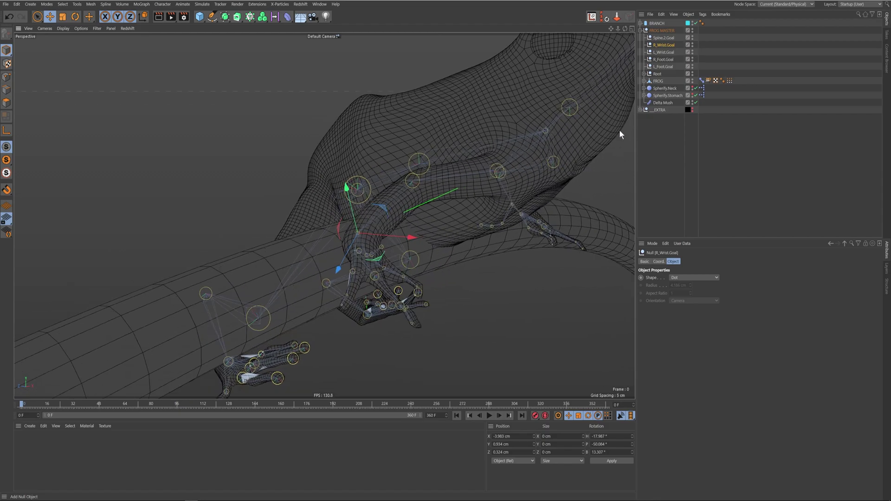
- Collapse FROG MASTER, expand the BRANCH hierarchy and select the branch cylinder
left_click(641, 30)
left_click(640, 22)
left_click_drag(358, 276, 391, 241, "alt")
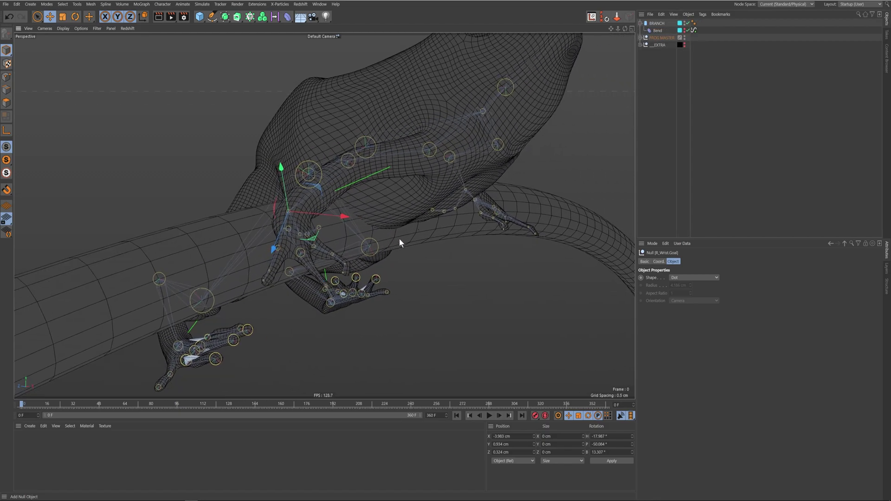
left_click(560, 222)
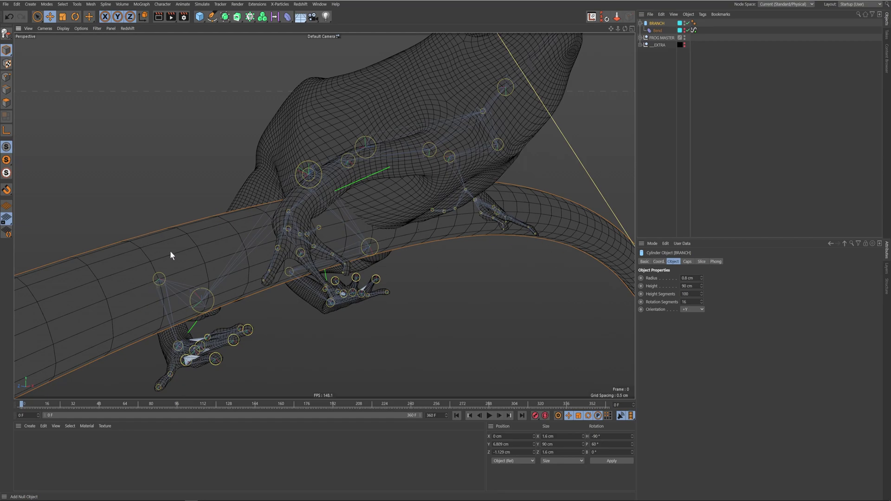
- Check the parametric branch in Points mode, return to Model mode and clear the selection
left_click(6, 76)
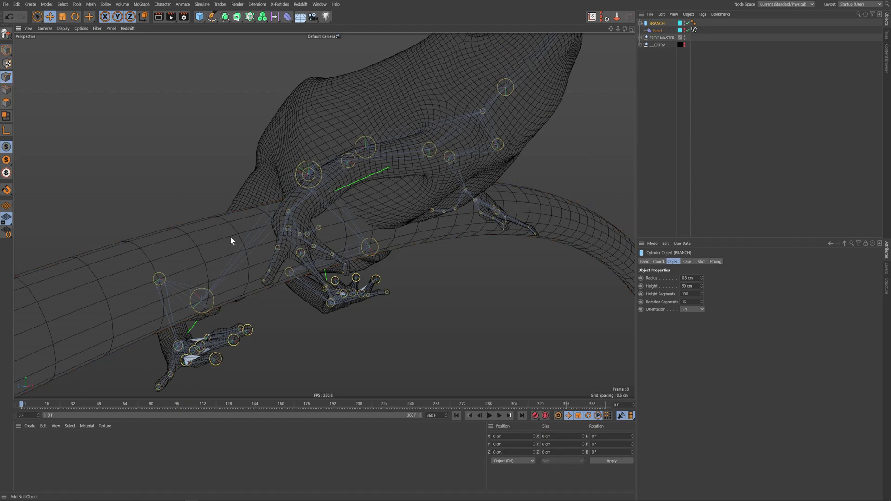
left_click(6, 50)
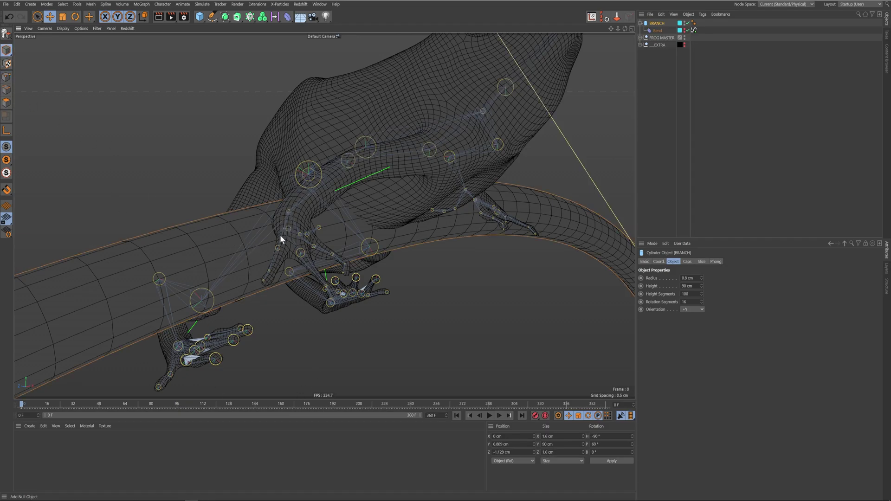
left_click(651, 79)
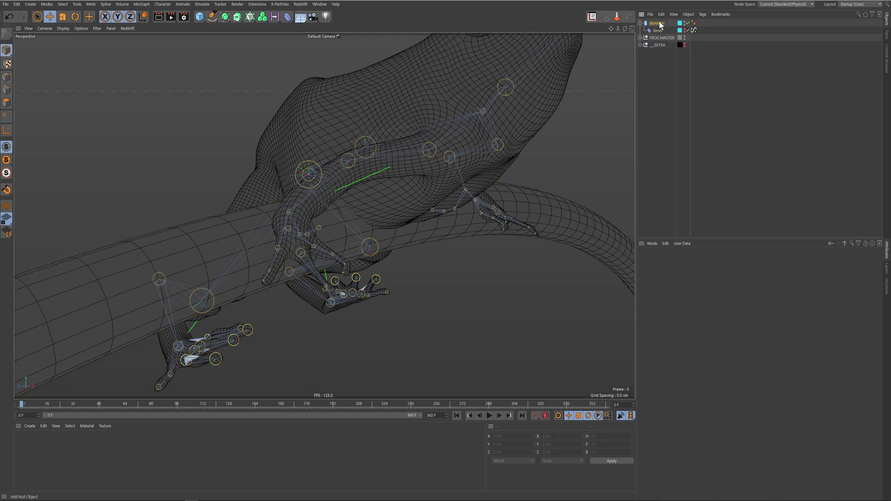
- Add a Correction deformer and make it a child of BRANCH directly below the Bend deformer
left_click(658, 24)
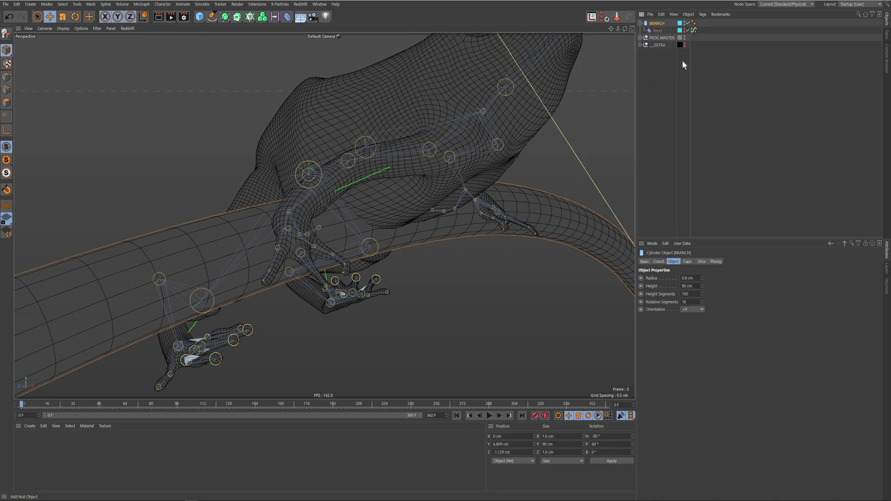
left_click(287, 17)
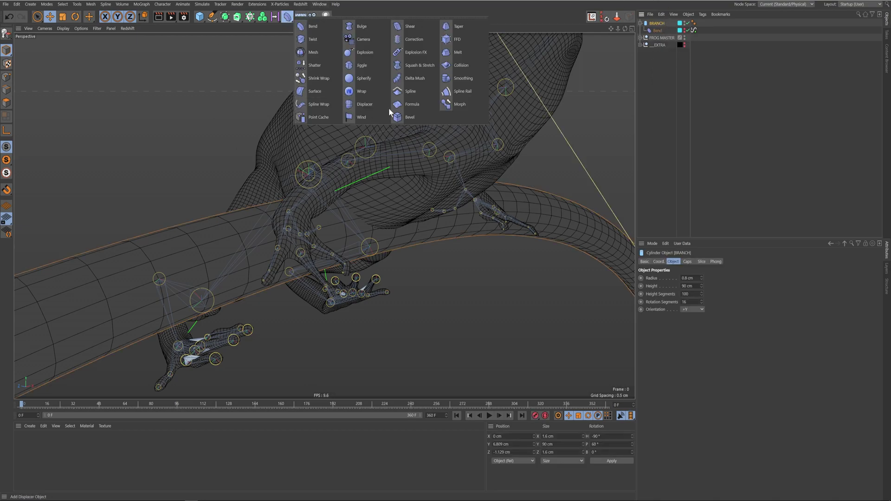
left_click(414, 40)
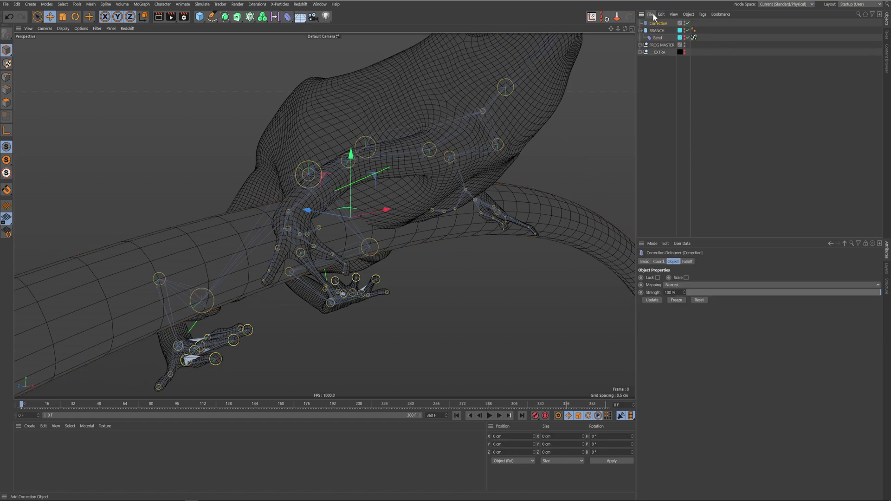
left_click_drag(656, 24, 665, 36)
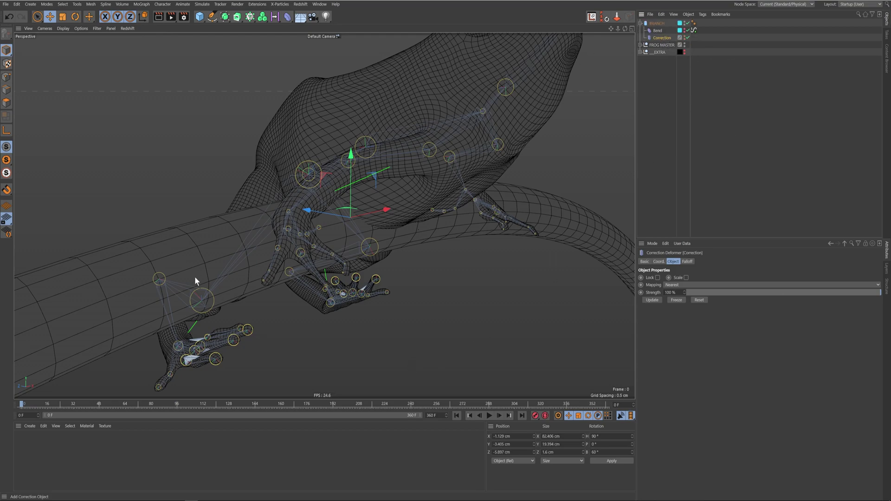
- Enter Points mode on the Correction deformer and select one point on the branch surface
left_click(6, 76)
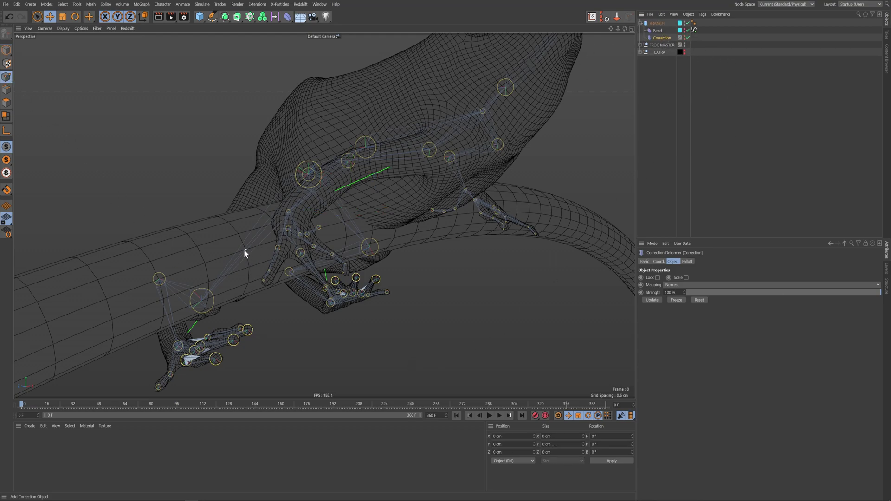
left_click(205, 262)
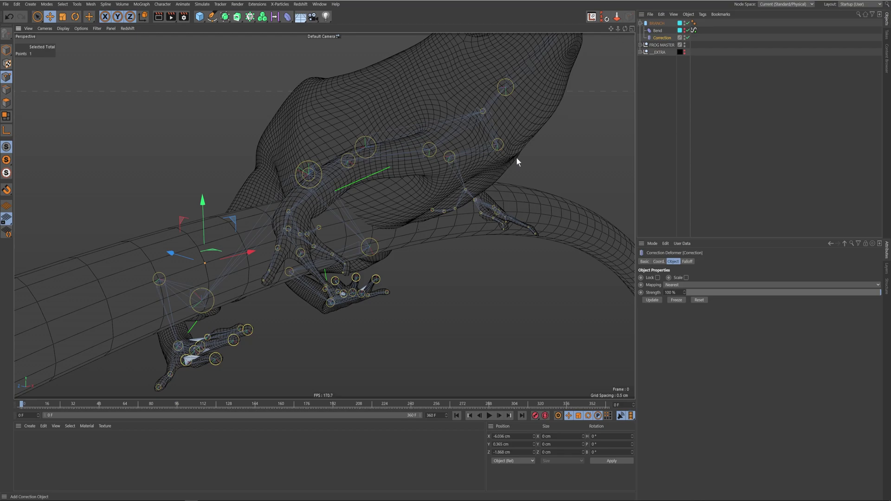
- Change the Bend deformer's Strength and reselect Correction to check whether the chosen point follows the branch
left_click(656, 30)
left_click(648, 262)
left_click(673, 261)
left_click_drag(734, 301, 725, 302)
left_click(663, 37)
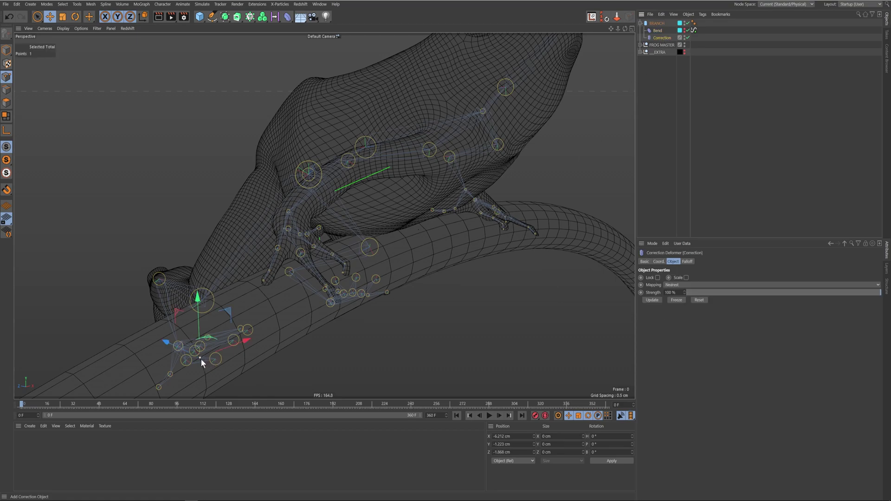
- Undo the Bend Strength change and reselect the Correction deformer
left_click(657, 30)
key("ctrl+z")
key("ctrl+y")
key("ctrl+z")
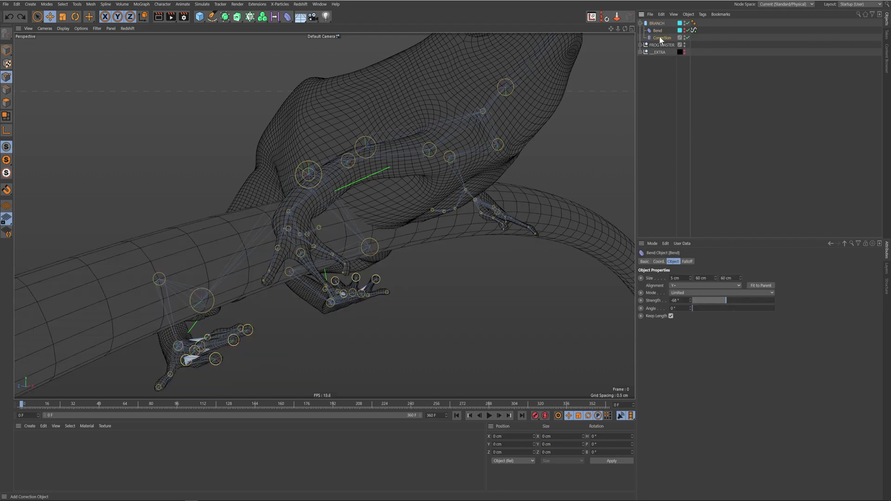
left_click(661, 38)
- Hide FROG MASTER and select the branch point near where the frog's right hand rests
left_click_drag(457, 202, 441, 245, "alt")
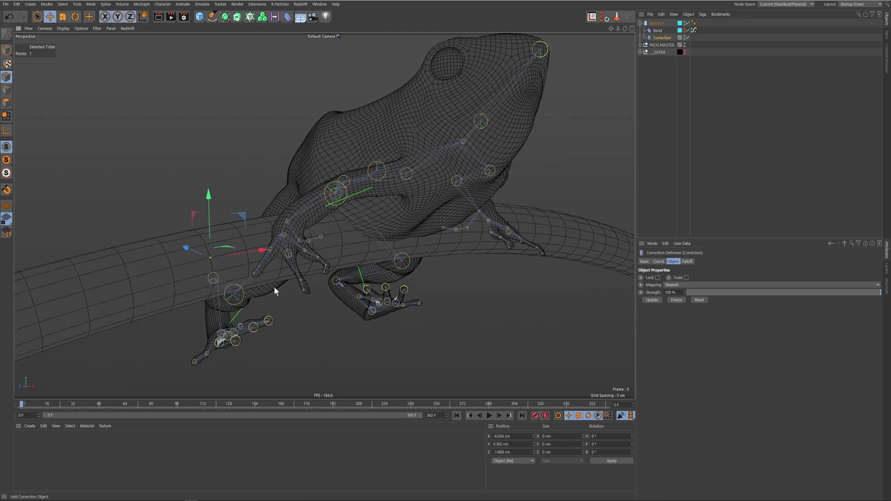
scroll(237, 277, "up", 6)
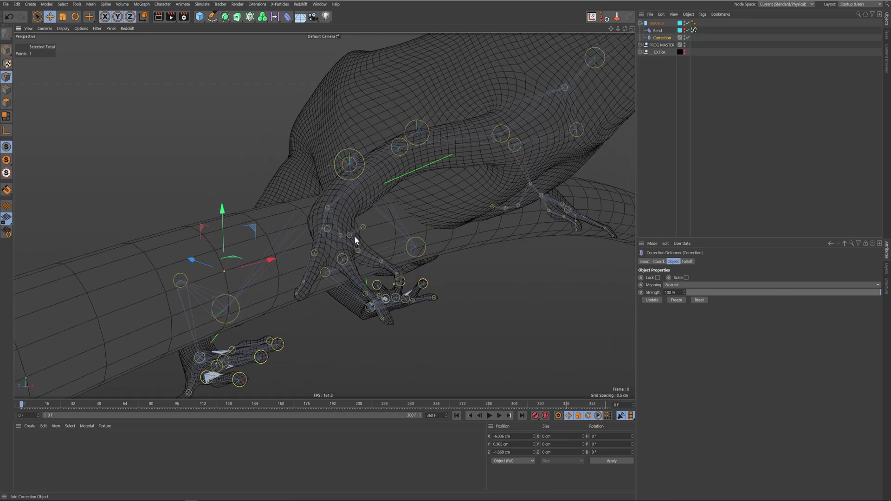
left_click(684, 43)
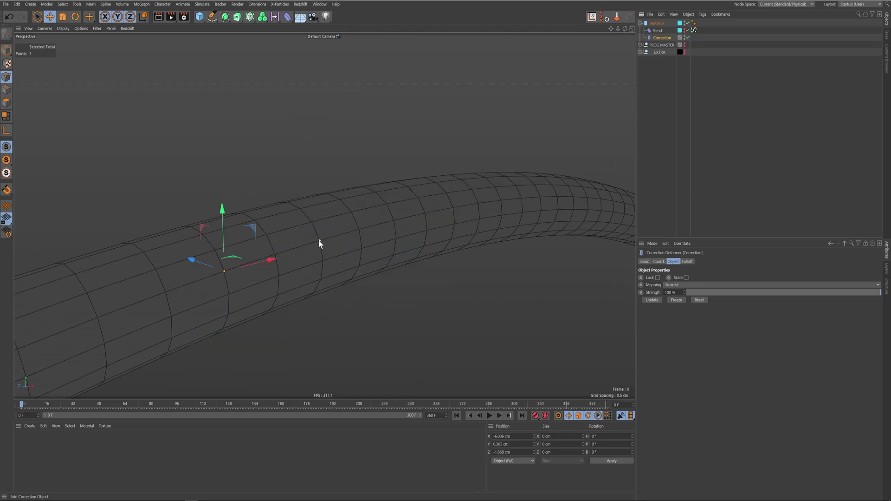
left_click(319, 241)
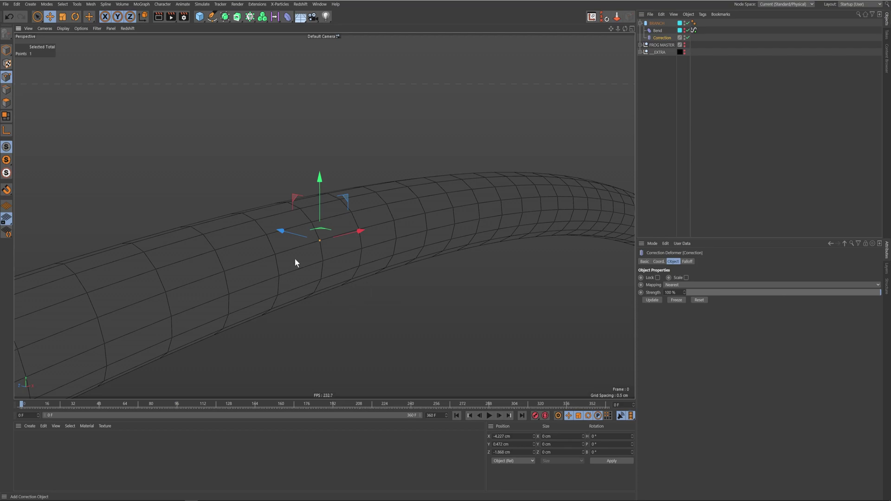
- Toggle FROG MASTER's visibility to compare the selected branch point with the right hand, and examine the Correction deformer's settings
left_click(684, 44)
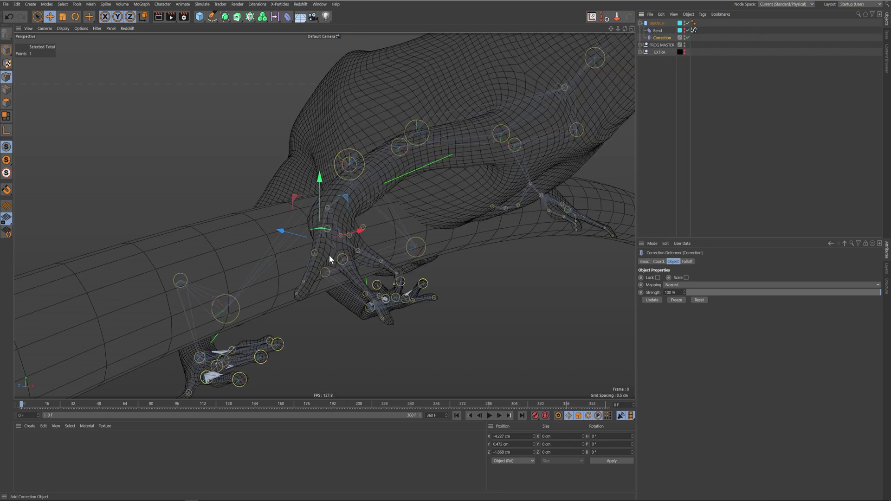
left_click(684, 44)
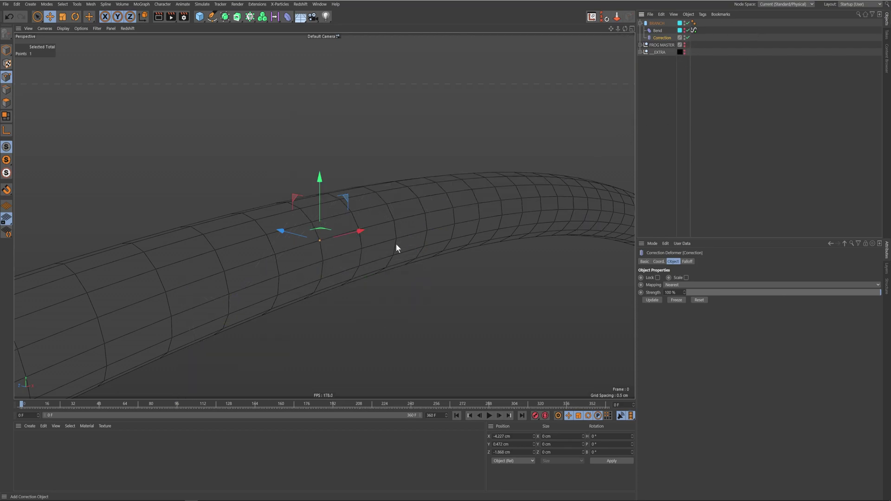
left_click(688, 261)
left_click(674, 261)
left_click(659, 262)
left_click(688, 262)
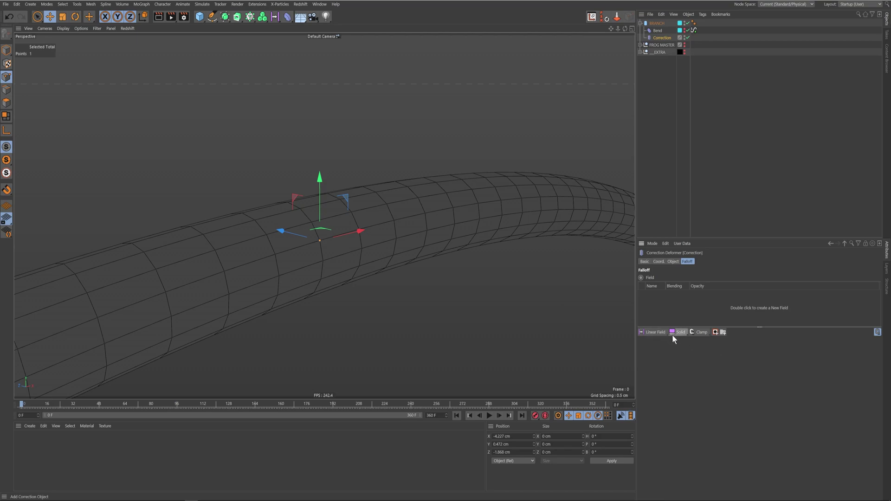
- Rename the Correction deformer Hand_R and show FROG MASTER again
double_click(659, 38)
key("Return")
left_click(684, 44)
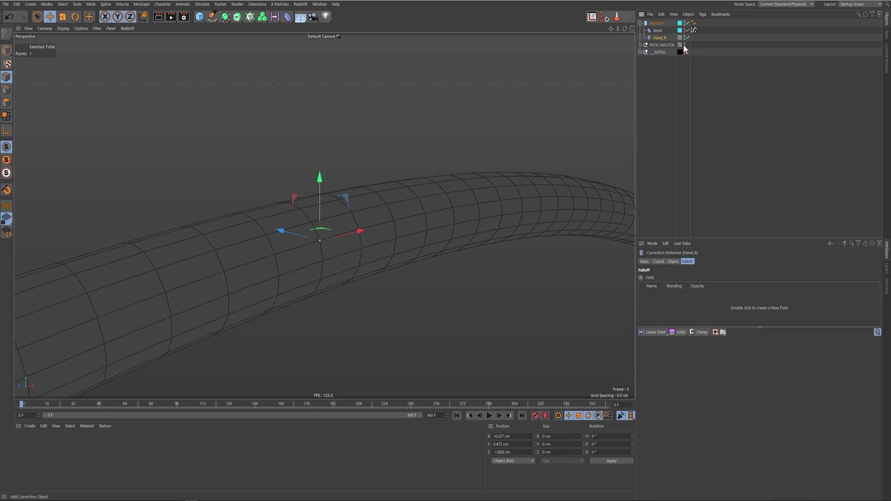
- Group R_Wrist.Goal from the FROG MASTER hierarchy under a new null and name the null Correction_R
left_click(640, 45)
left_click(658, 44)
left_click(664, 60)
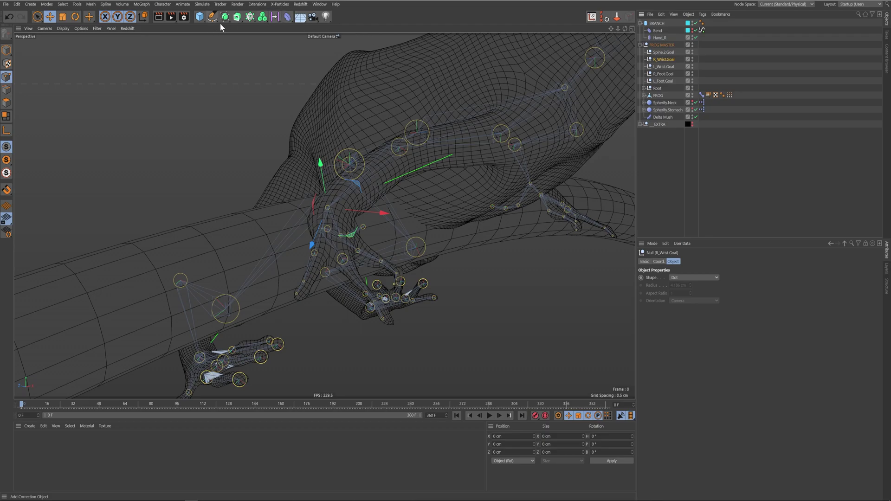
key("alt+g")
left_click(644, 59)
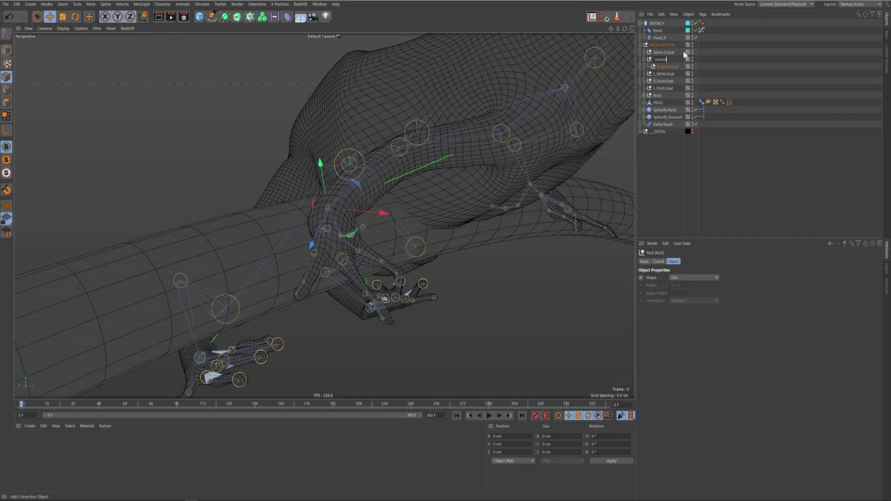
type("_R")
key("Return")
- Add a Constraint tag to the Correction_R null and enable its Clamp constraint
right_click(665, 62)
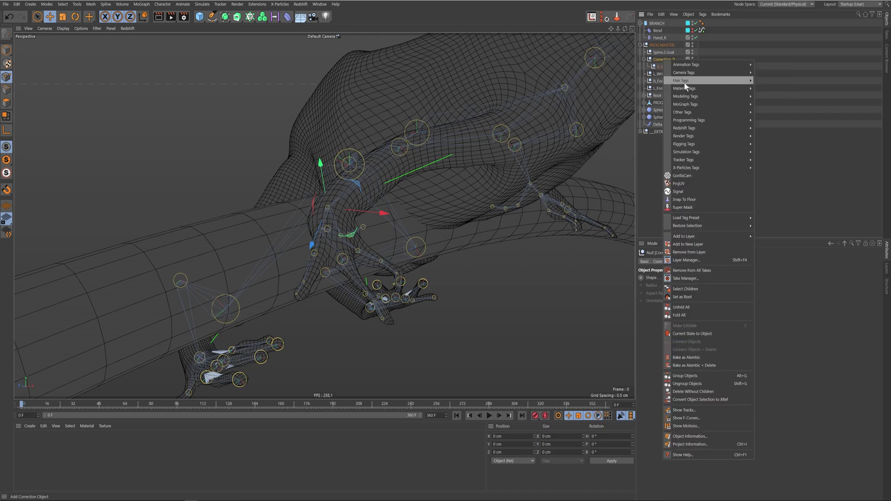
mouse_move(690, 122)
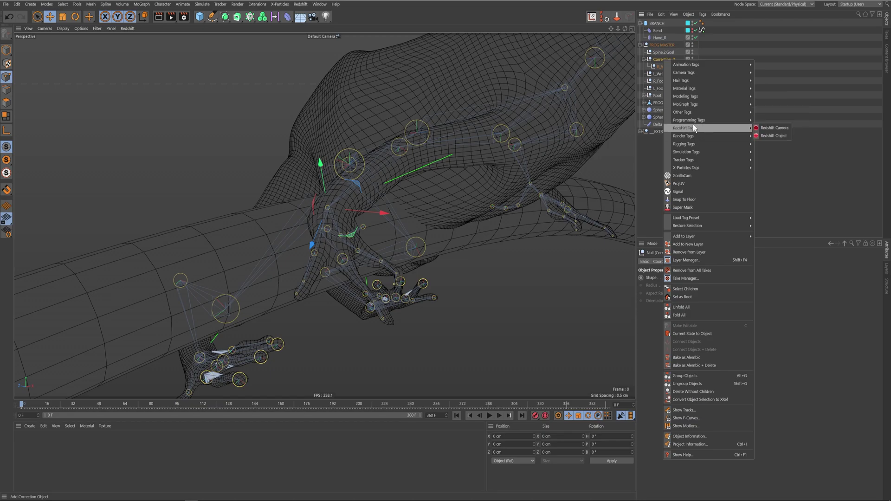
mouse_move(696, 144)
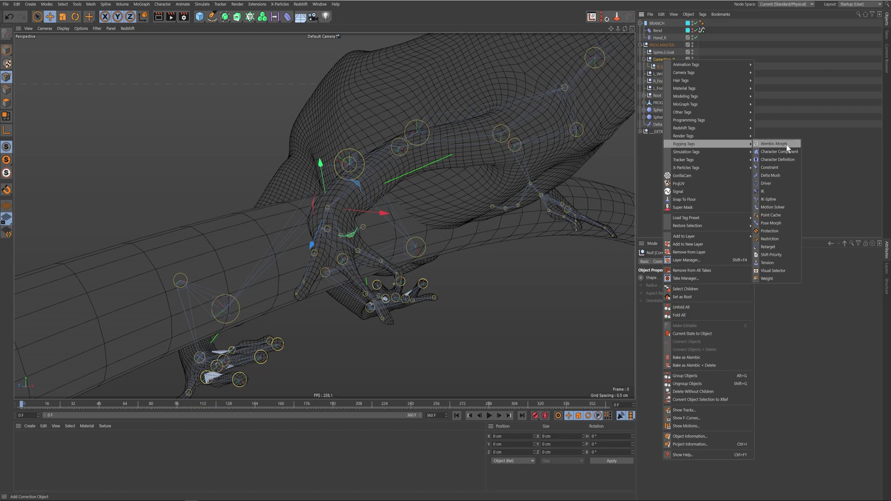
left_click(773, 168)
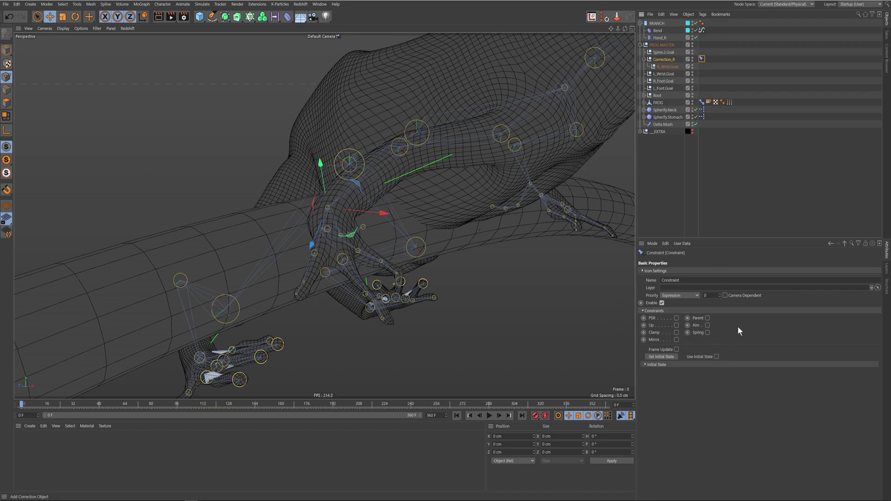
left_click(677, 332)
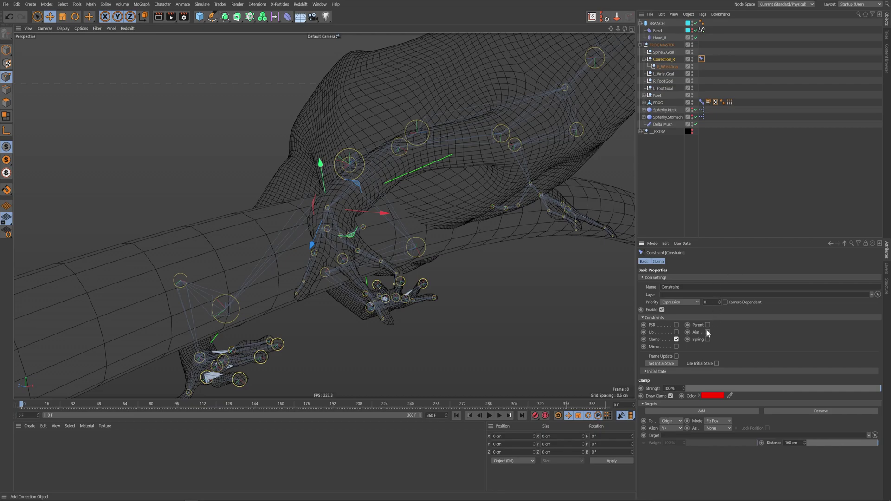
- Set the Correction_R Constraint tag's priority to Generators
left_click(688, 302)
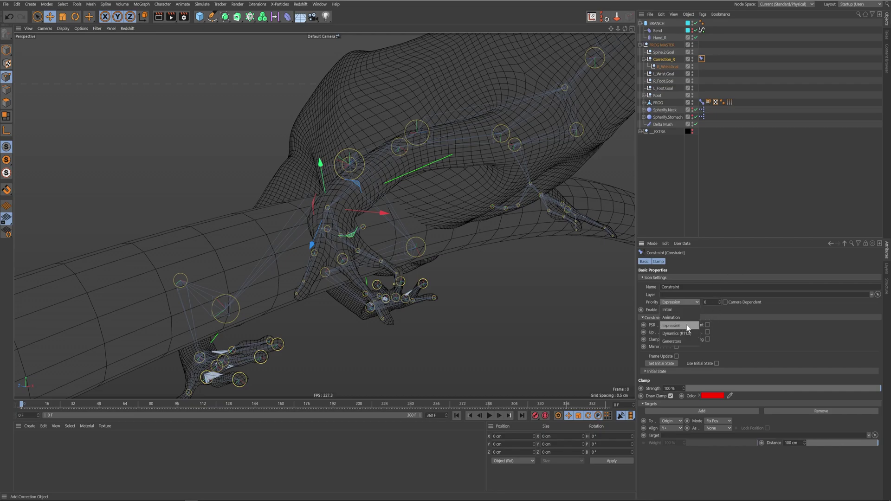
left_click(690, 341)
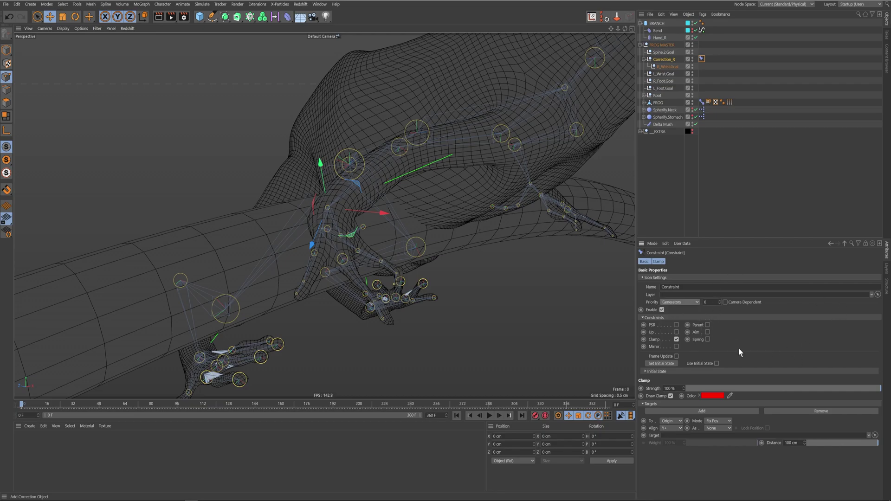
left_click(704, 302)
- Assign the Hand_R deformer as the Clamp target, keeping To at Origin and Mode at Fix Pos
left_click(658, 262)
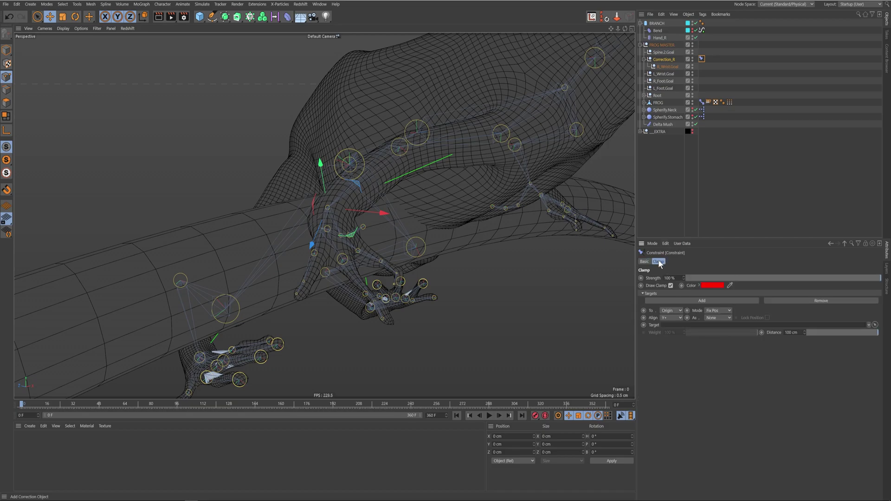
left_click(669, 310)
left_click(663, 306)
left_click(717, 311)
left_click(722, 334)
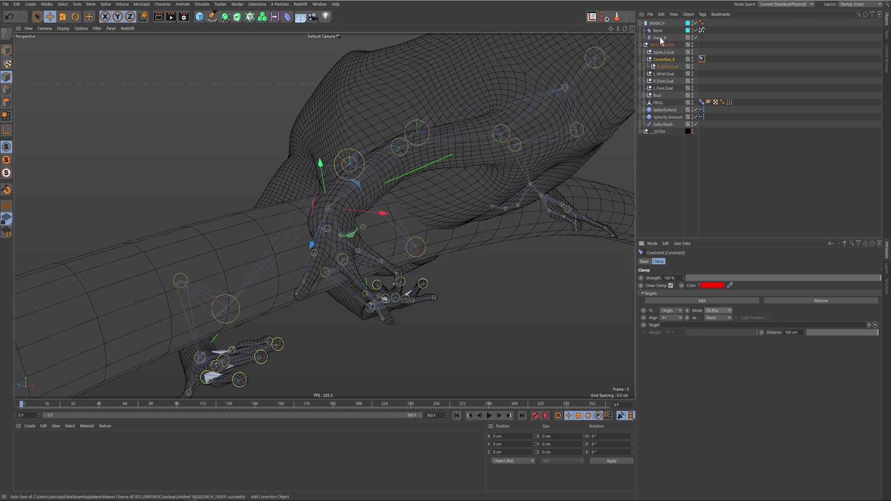
left_click_drag(659, 40, 689, 329)
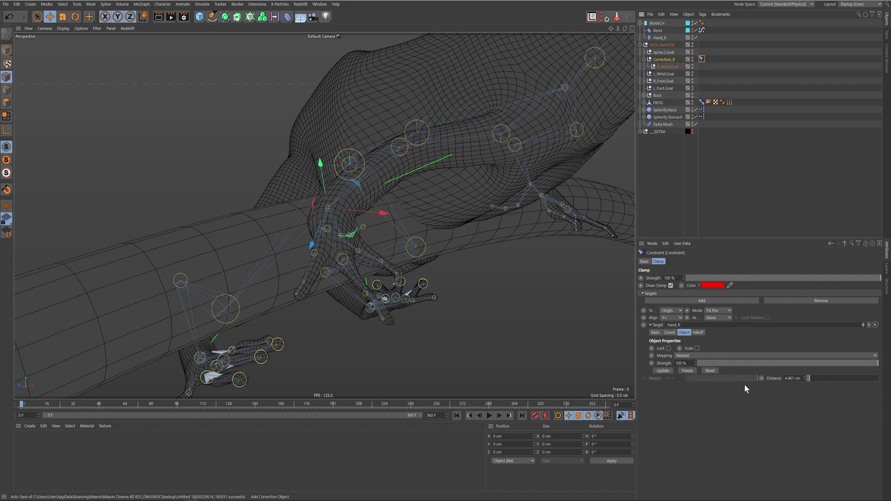
- Select Hand_R and toggle FROG MASTER's visibility to examine the chosen branch point under the right hand
left_click(687, 369)
left_click(691, 370)
left_click(659, 38)
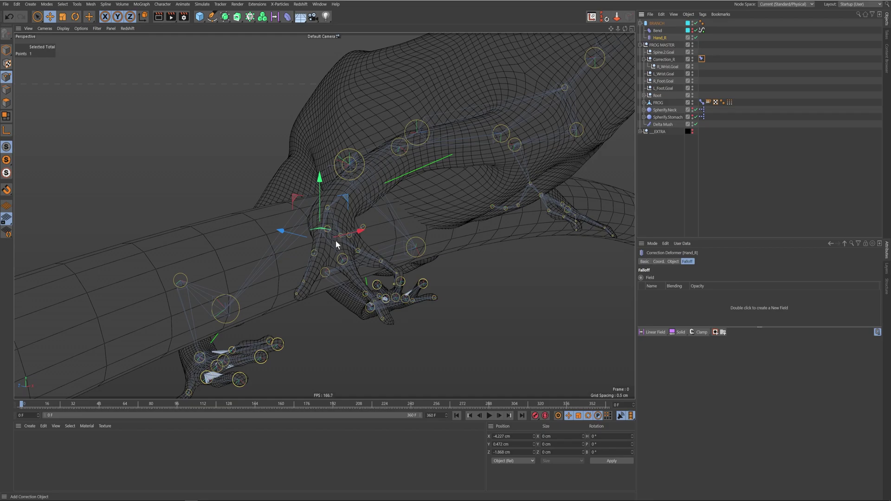
left_click(693, 44)
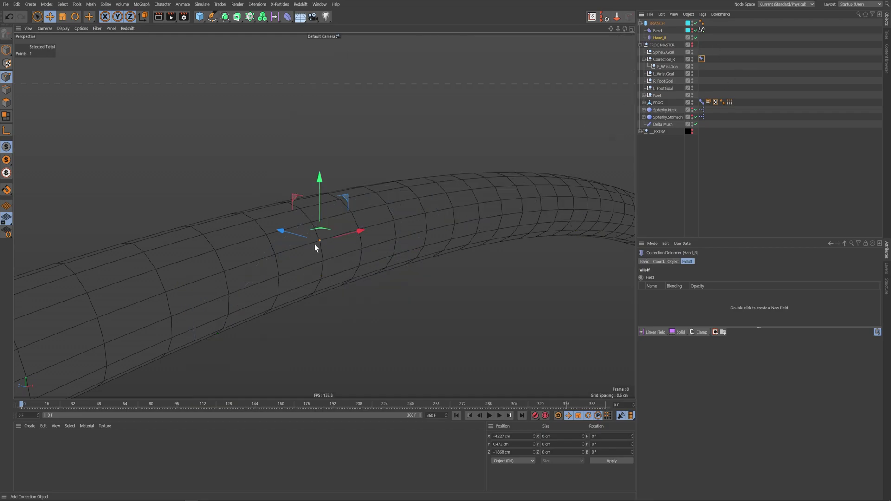
left_click(693, 44)
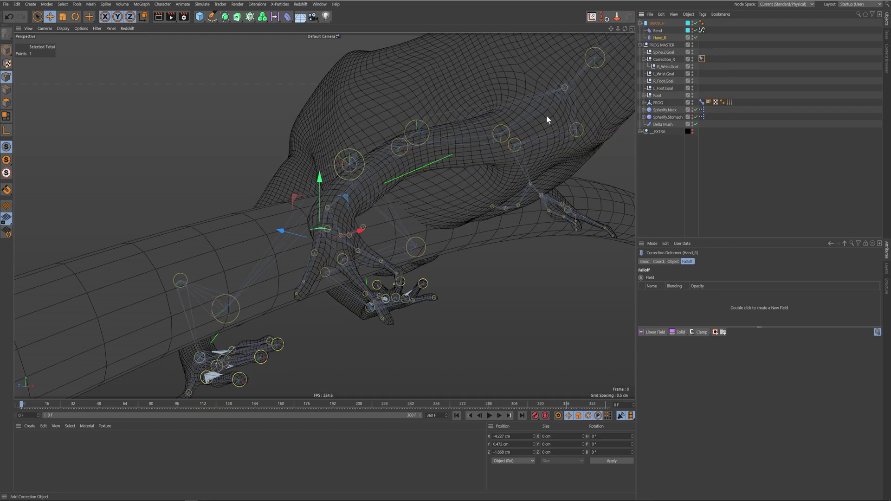
- Try a Clamp distance of 10 cm in Correction_R's Constraint tag and check the right hand from farther away
left_click(702, 59)
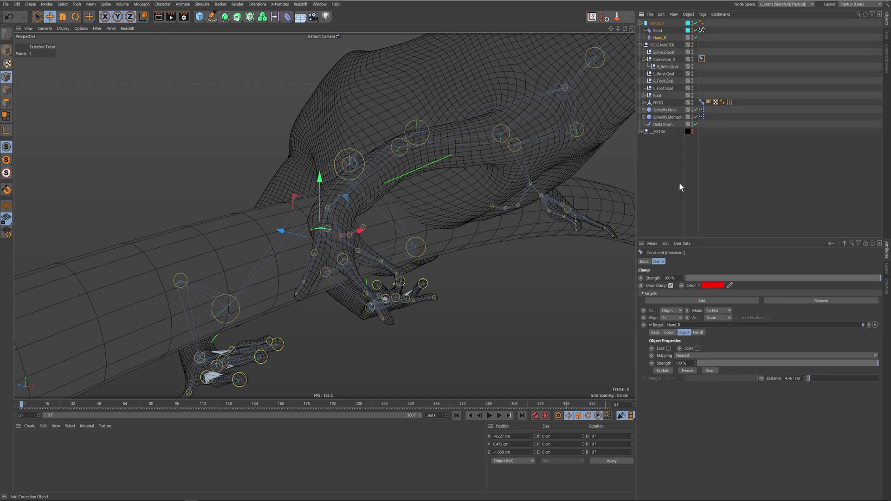
mouse_move(810, 379)
left_mouse_down()
mouse_move(823, 378)
mouse_move(814, 377)
left_mouse_up()
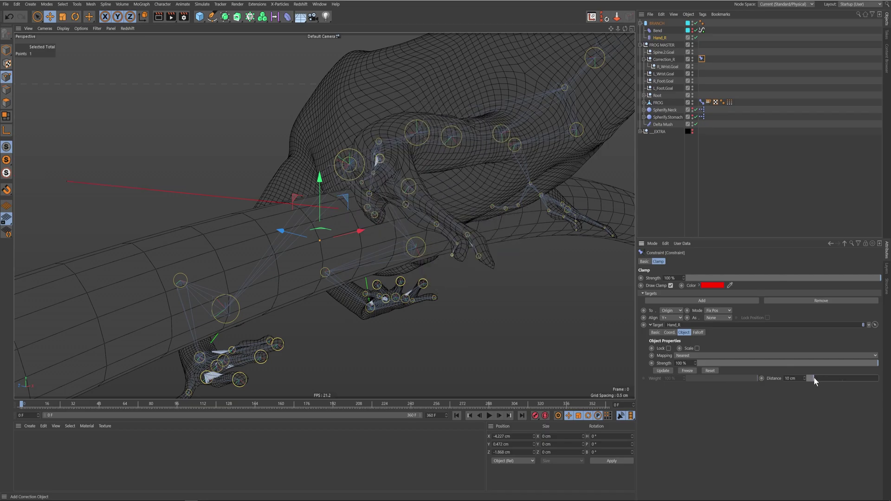
left_click_drag(392, 224, 374, 215, "alt")
right_click_drag(374, 215, 354, 258, "alt")
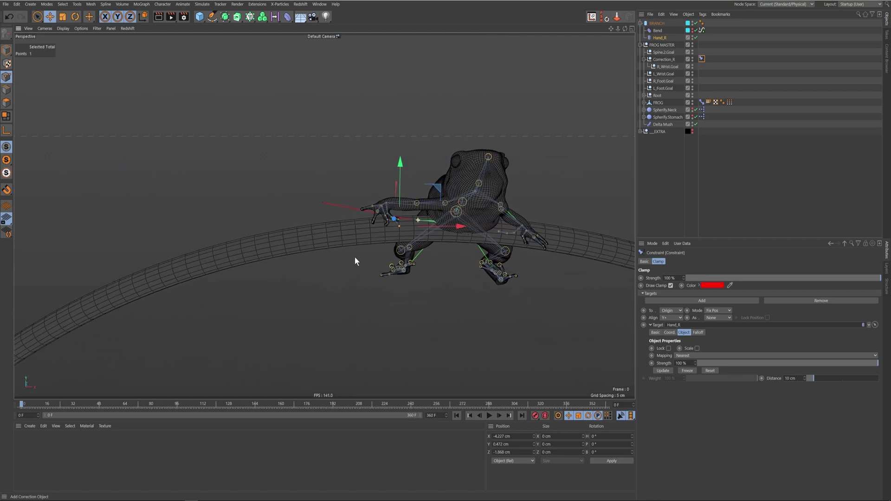
left_click(200, 17)
left_click(254, 27)
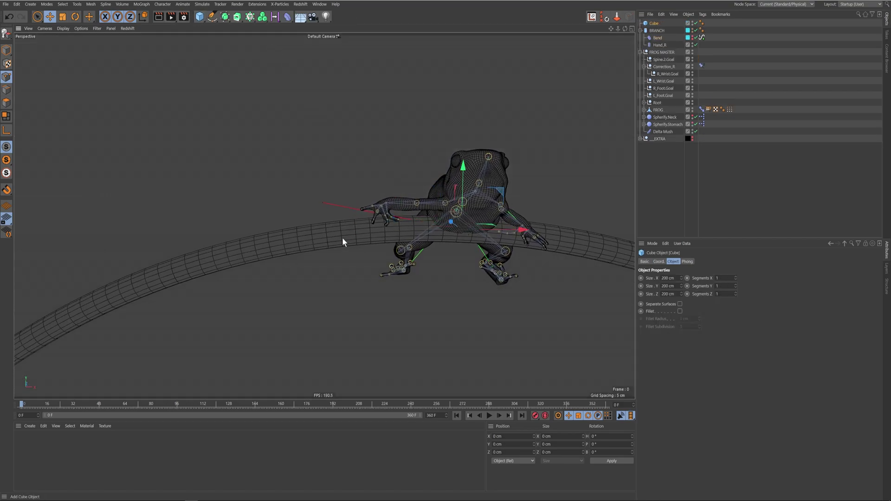
right_click_drag(483, 230, 360, 280, "alt")
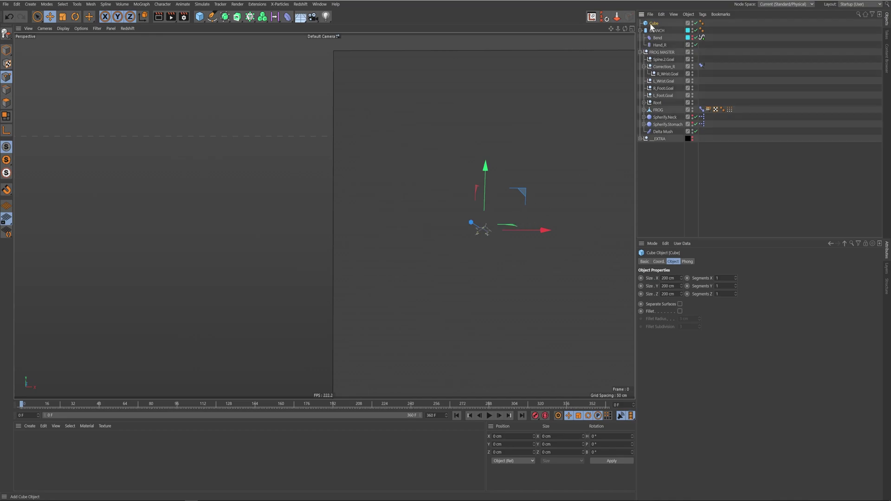
key("Delete")
right_click_drag(585, 195, 461, 214, "alt")
left_click_drag(461, 214, 464, 243, "alt")
right_click_drag(464, 243, 453, 199, "alt")
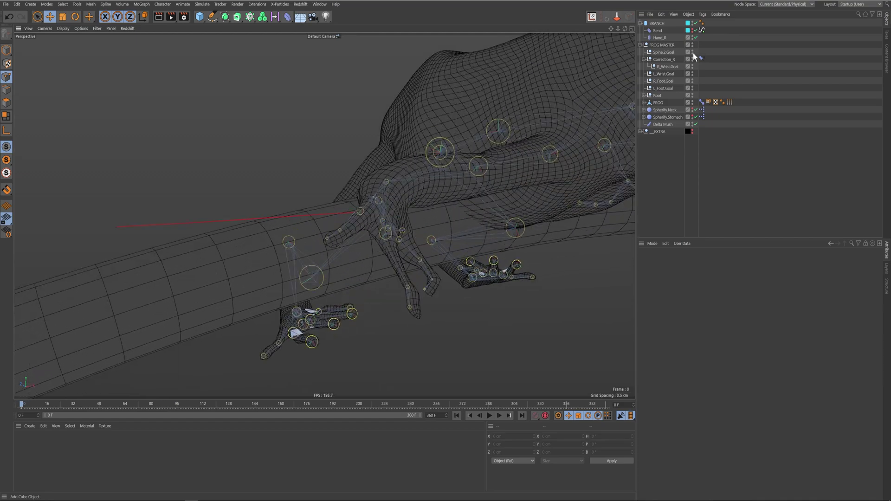
- Try Clamp distances of 0 cm and 6 cm in Correction_R's Constraint tag to see how the right hand responds
left_click(702, 59)
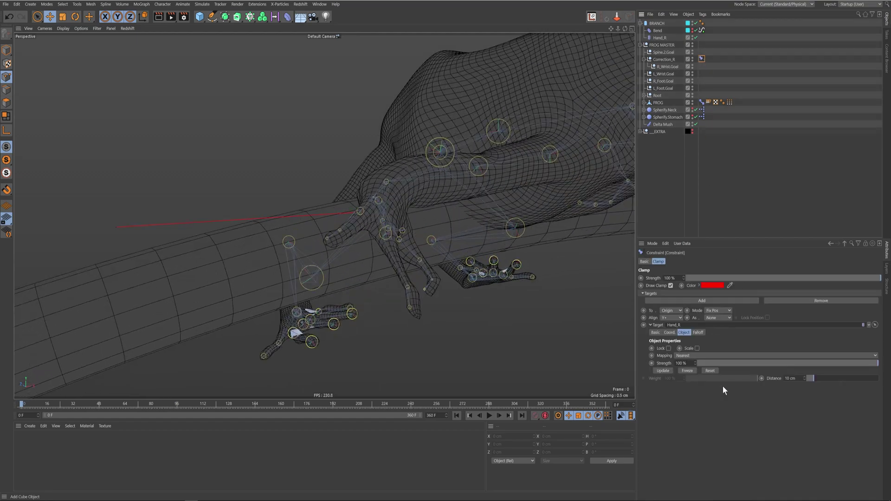
mouse_move(815, 378)
left_mouse_down()
mouse_move(797, 379)
mouse_move(809, 380)
left_mouse_up()
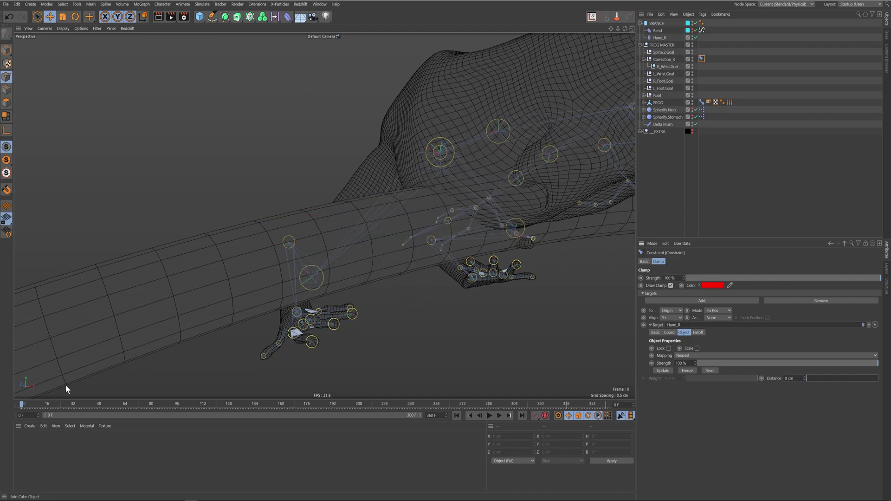
left_click_drag(34, 366, 41, 391, "alt")
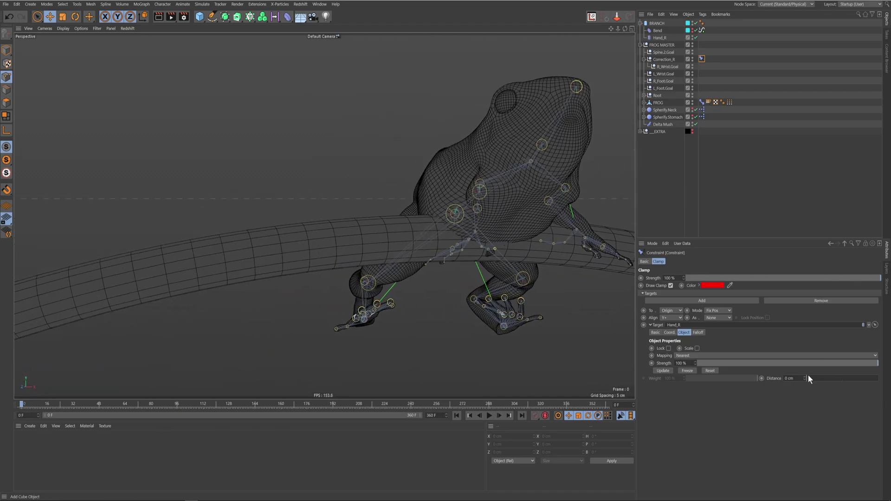
left_click_drag(808, 377, 809, 379)
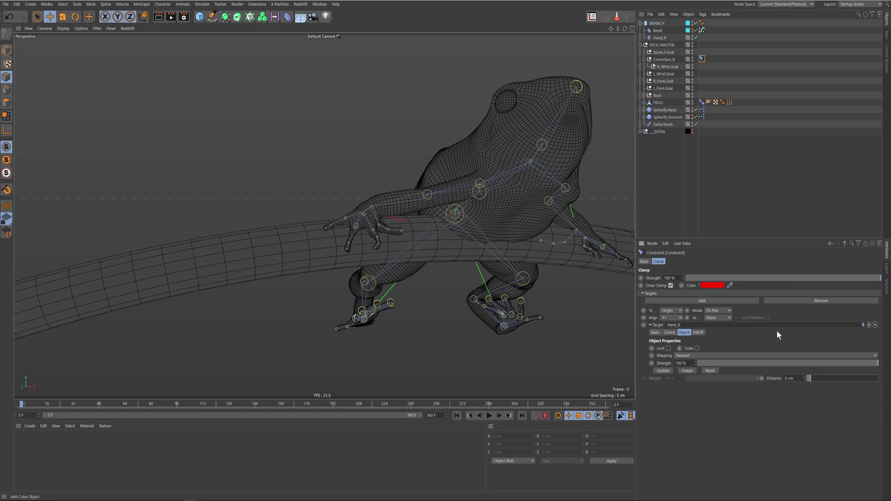
- Clamp Correction_R to Point on the Hand_R target and set the Clamp distance to 0 cm
left_click(672, 311)
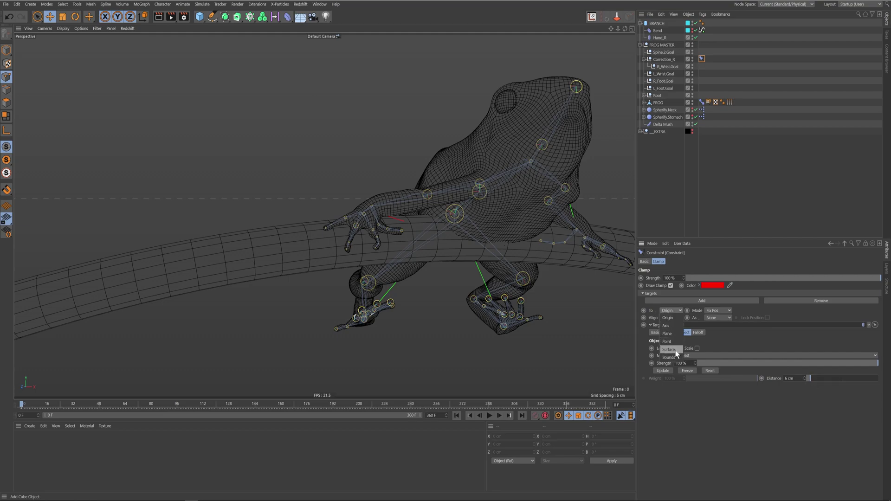
left_click(676, 343)
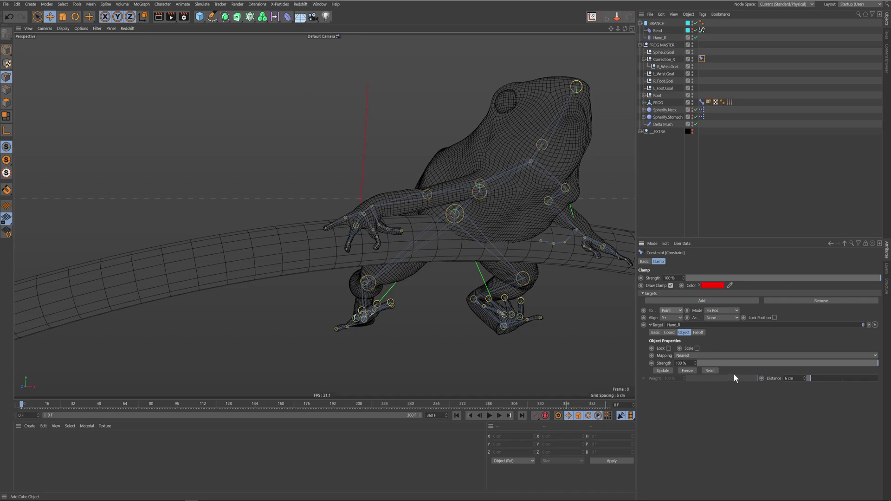
left_click_drag(348, 223, 328, 220, "alt")
right_click_drag(328, 219, 411, 207, "alt")
left_click_drag(411, 207, 299, 248, "alt")
left_click_drag(811, 379, 805, 380)
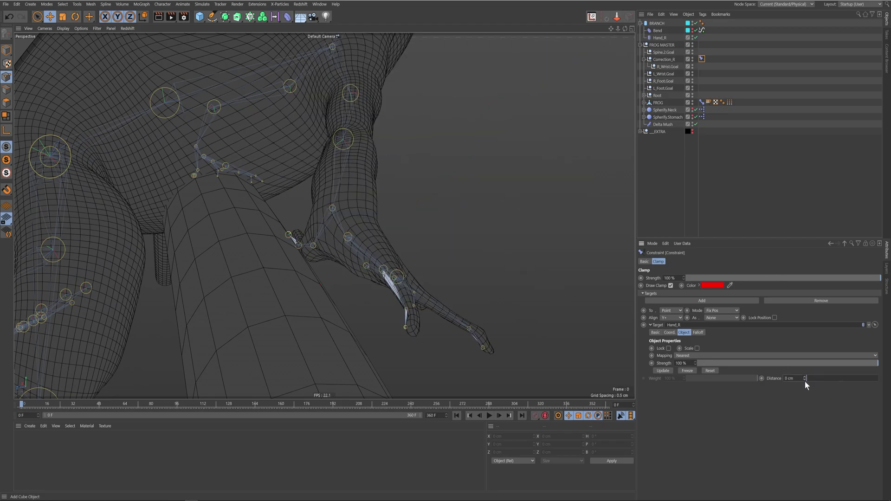
mouse_move(806, 383)
left_mouse_down()
mouse_move(804, 391)
mouse_move(812, 380)
mouse_move(792, 383)
mouse_move(806, 383)
left_mouse_up()
- In Model mode, move R_Wrist.Goal to about X 1.75, Y 1.53, Z 0.017 cm to bring the right hand back over the branch
left_click(668, 67)
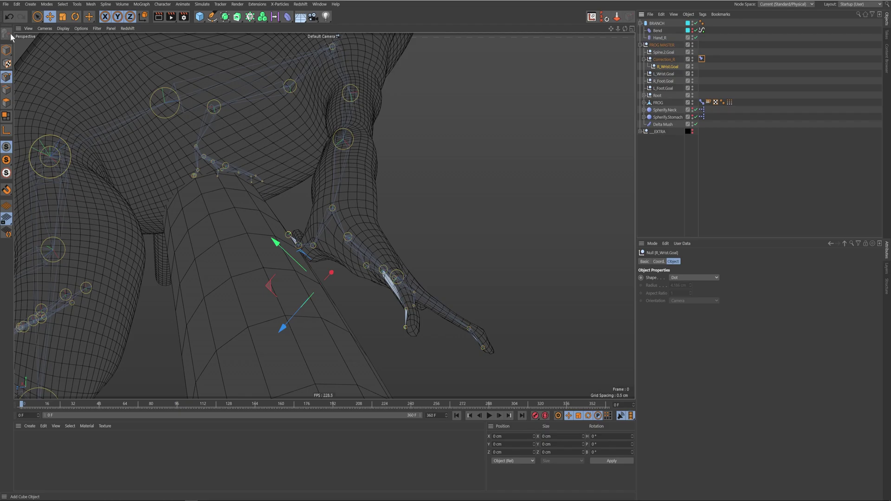
left_click(322, 291)
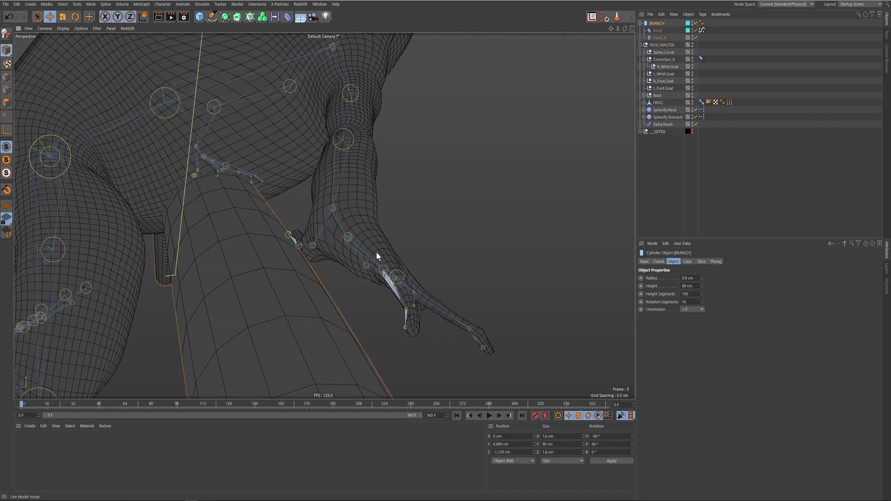
left_click(667, 66)
left_click_drag(342, 300, 356, 280, "alt")
left_click_drag(329, 262, 313, 238, "alt")
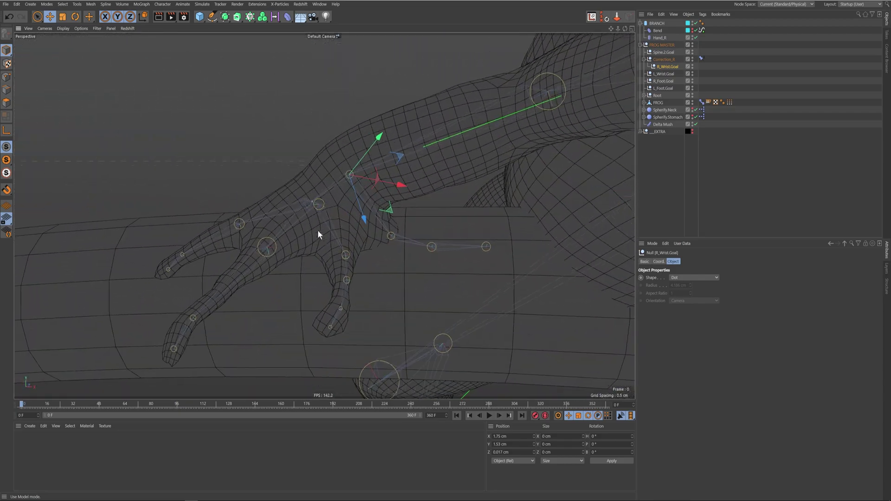
- Check Correction_R's Clamp settings and, in Points mode with the frog temporarily hidden, the branch point selected for Hand_R
left_click_drag(249, 325, 374, 283, "alt")
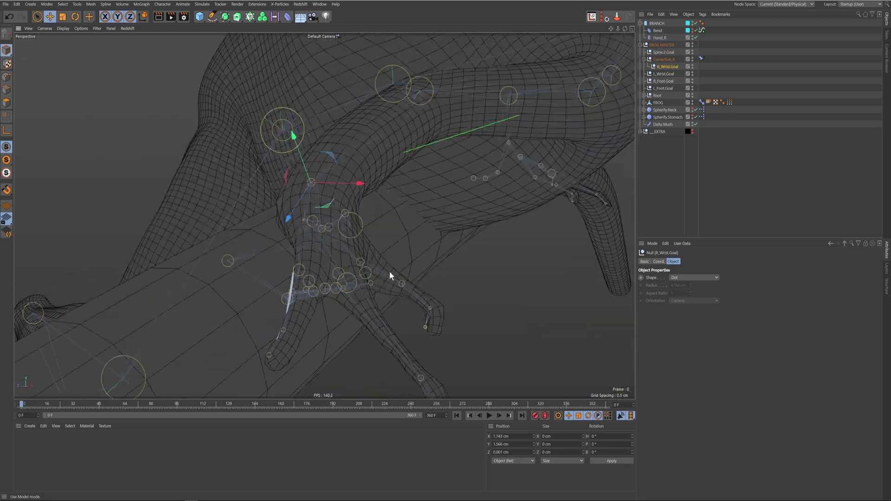
left_click(664, 60)
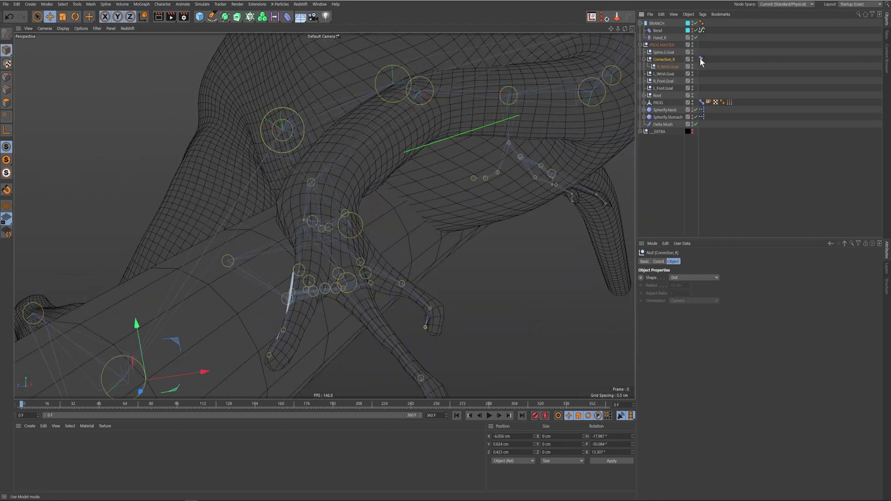
left_click(701, 59)
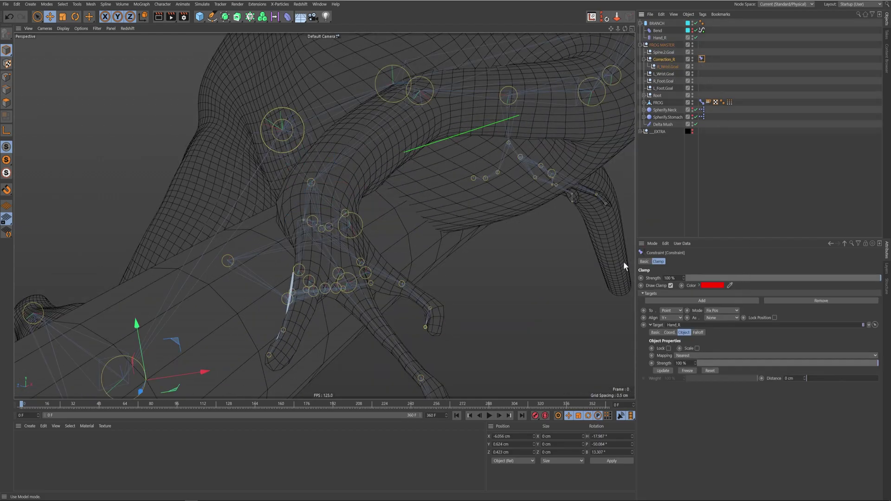
left_click(659, 39)
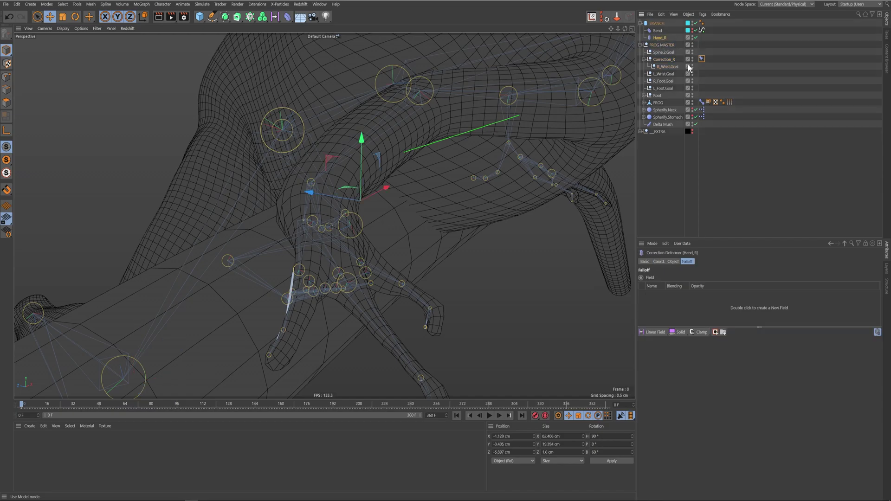
left_click(692, 44)
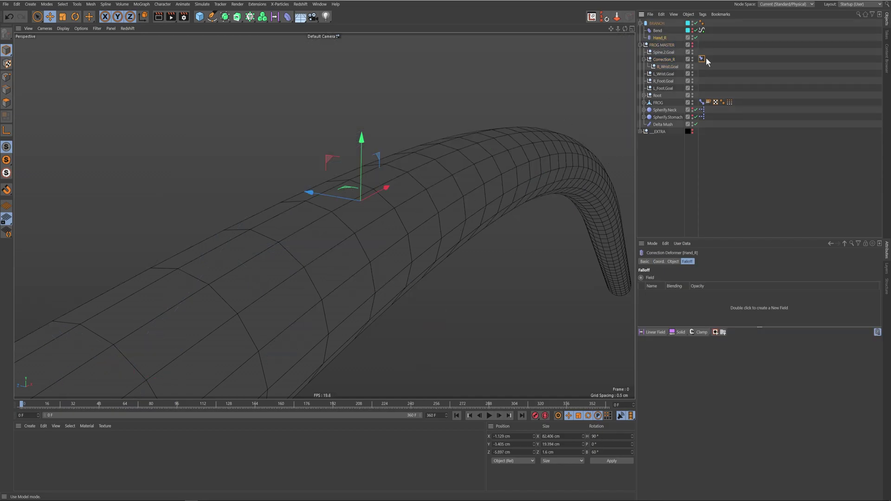
left_click(5, 77)
left_click_drag(324, 305, 332, 302, "alt")
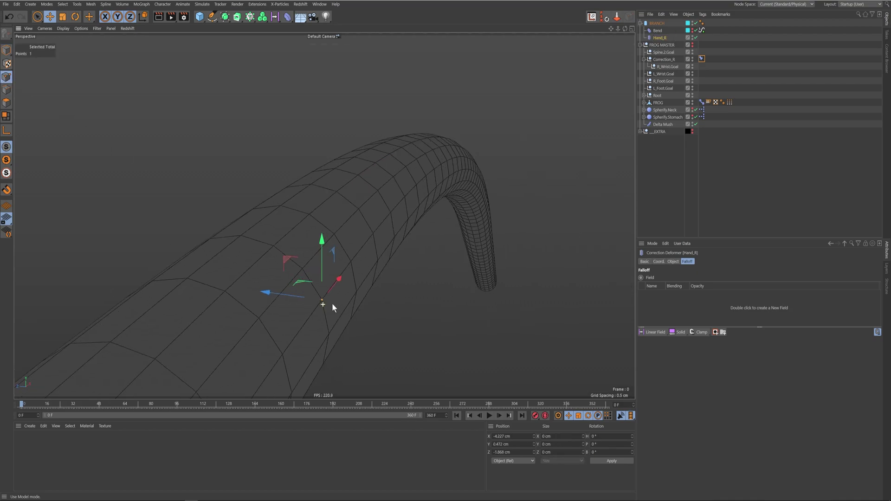
left_click(692, 44)
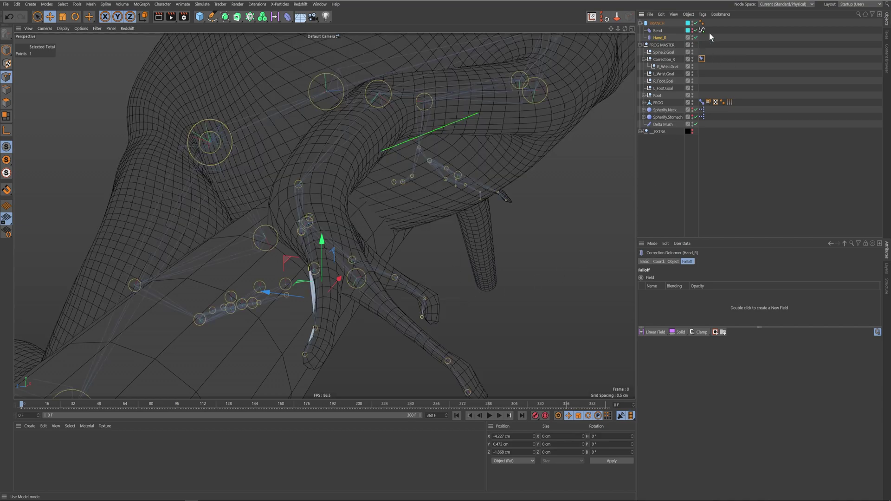
- Try different Strength values on the branch's Bend deformer to test how the right hand follows the bending
left_click(692, 30)
left_click(658, 30)
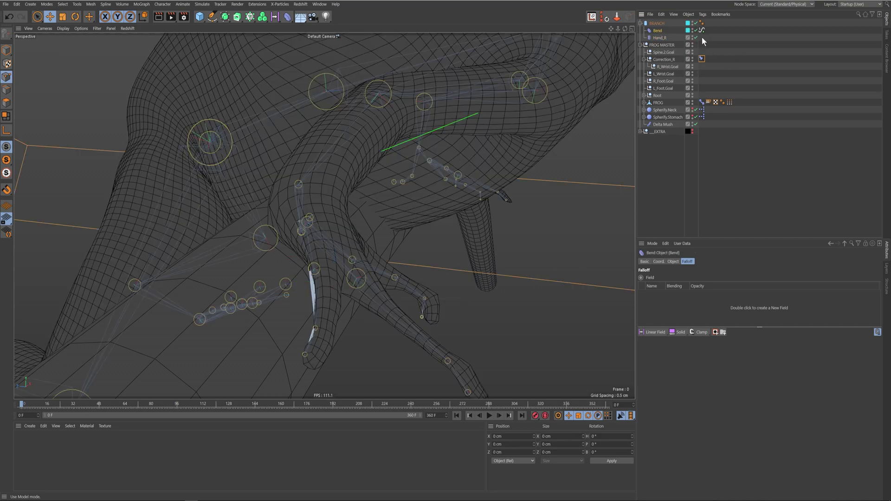
left_click(673, 261)
left_click(659, 261, "shift")
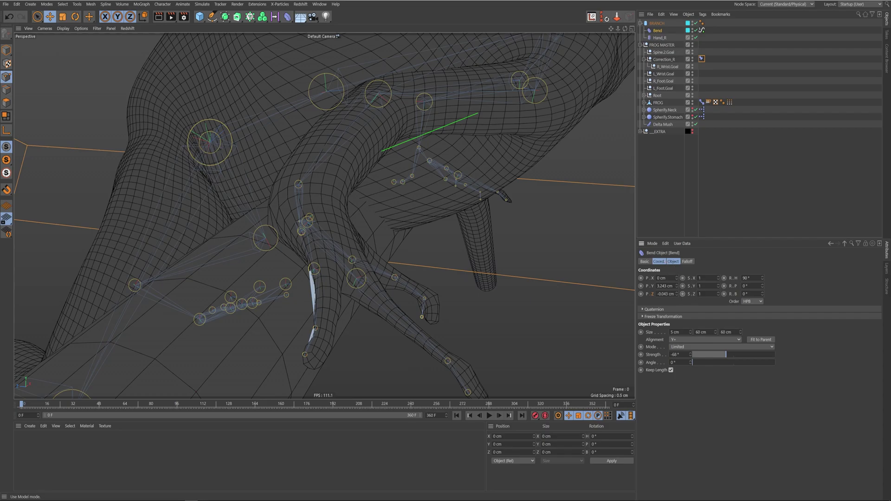
left_click(672, 261)
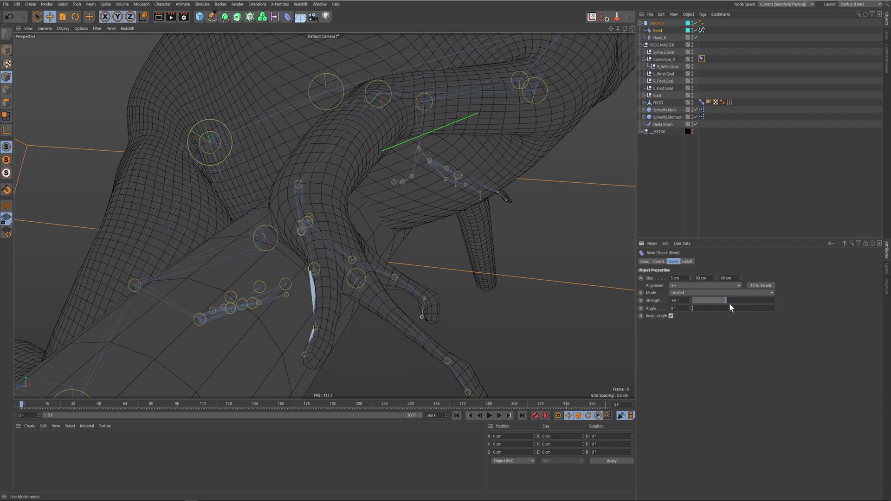
left_click_drag(728, 299, 723, 299)
scroll(471, 226, "down", 10)
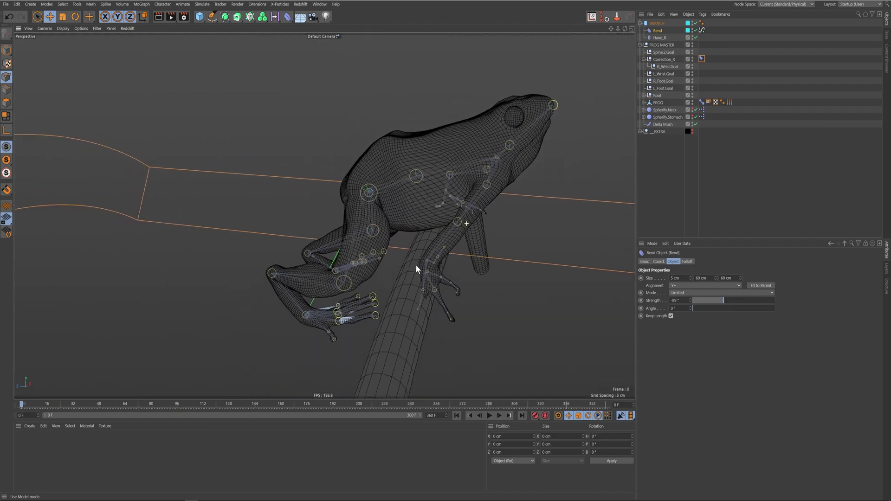
left_click_drag(388, 266, 320, 250, "alt")
left_click_drag(727, 299, 728, 302)
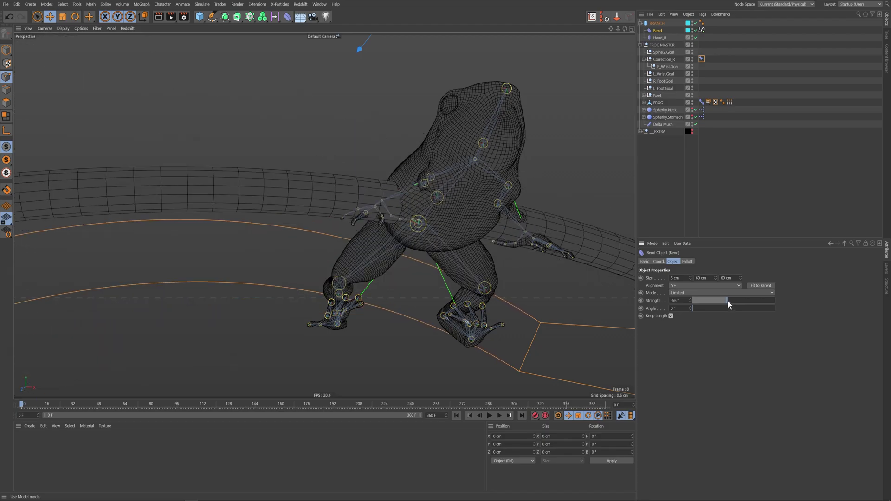
- Try the Expression priority with a value of 1 on Correction_R's Constraint tag
left_click(702, 59)
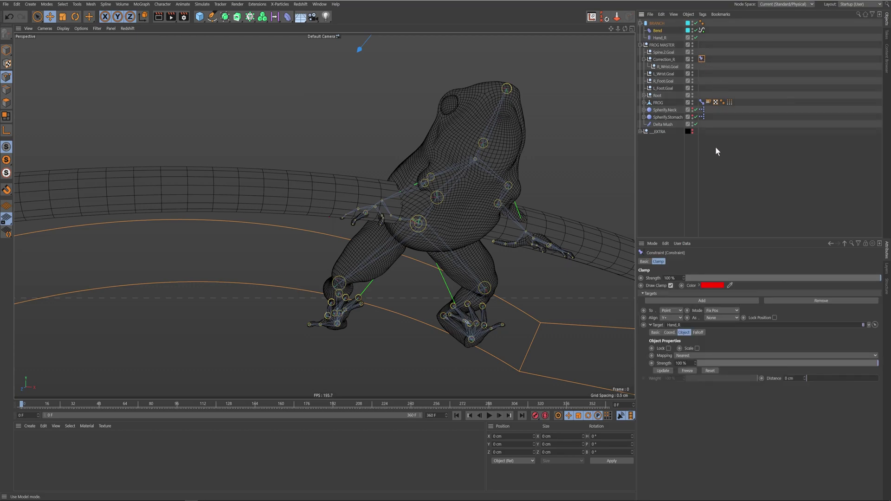
left_click(646, 261)
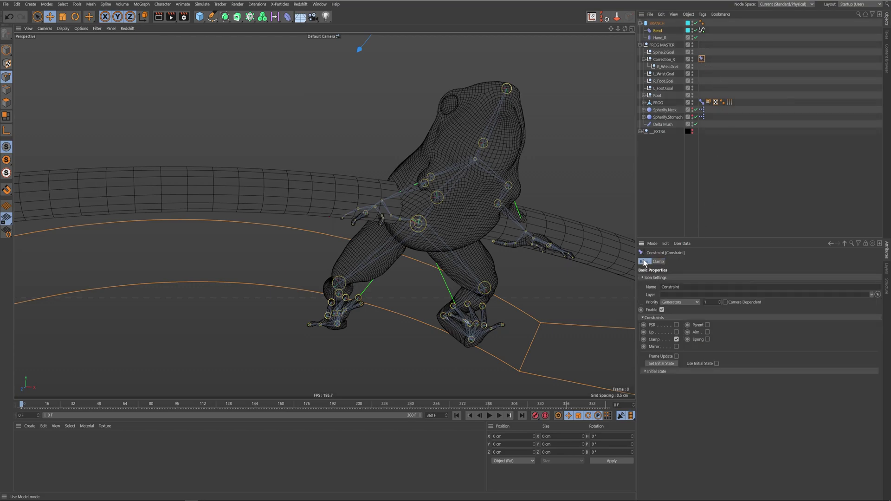
left_click(719, 301)
left_click(690, 303)
left_click(720, 301)
- Enable the Bend's Strength Signal tag and scrub to frame 118 to check the hand against the moving branch
left_click(701, 30)
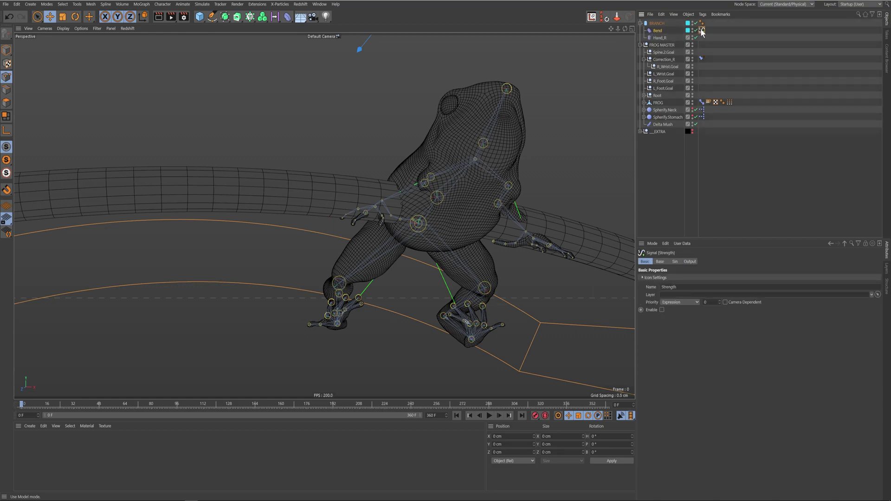
left_click(662, 309)
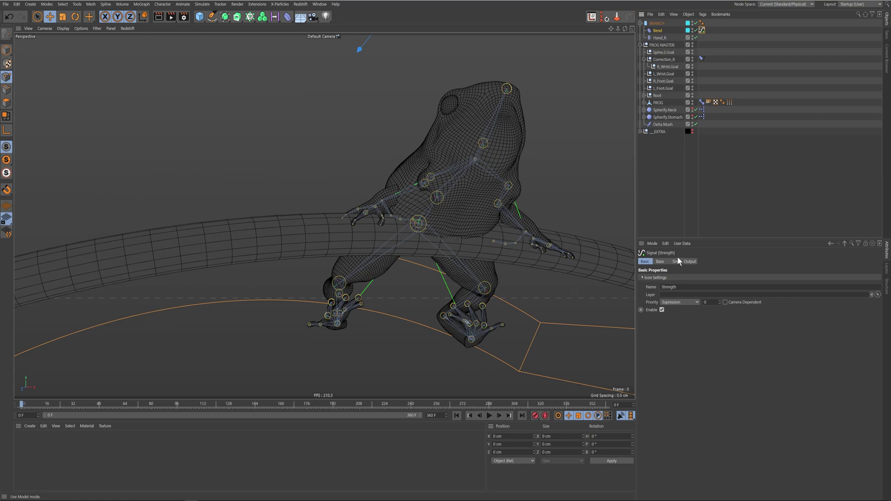
left_click_drag(31, 403, 213, 404)
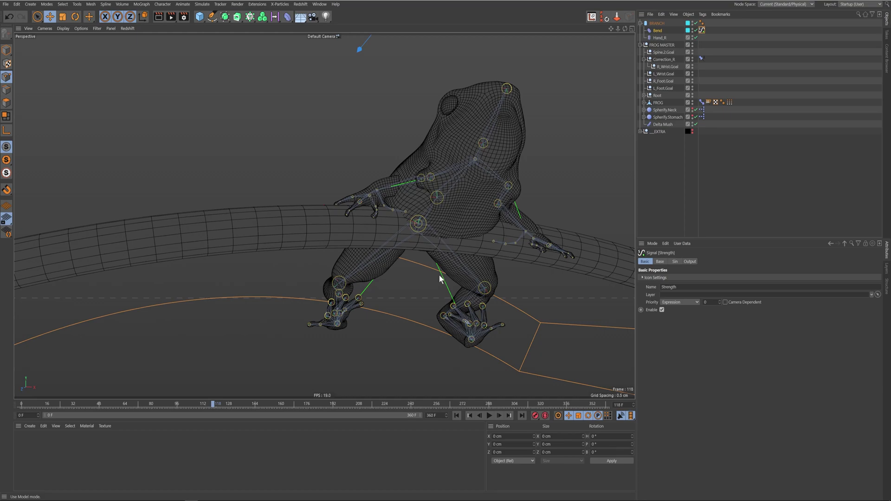
- Set Correction_R's Constraint priority to Generators and scrub to frame 137 to test the right hand
left_click(702, 59)
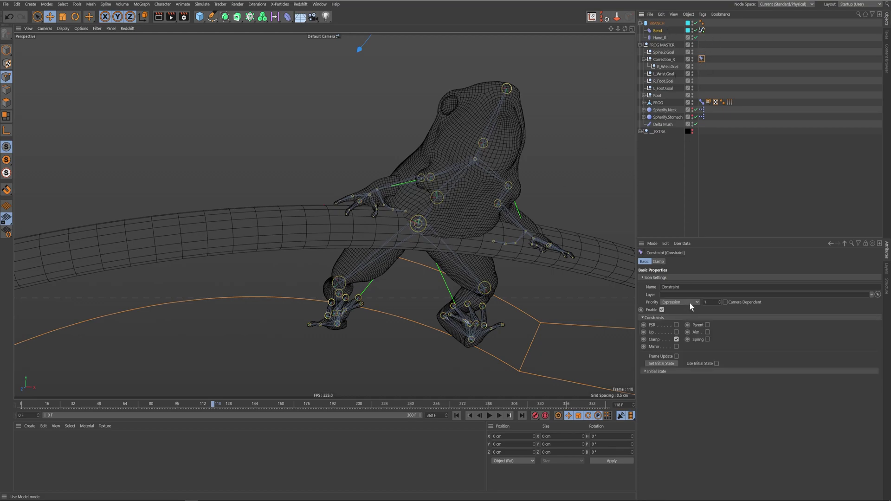
left_click(665, 38)
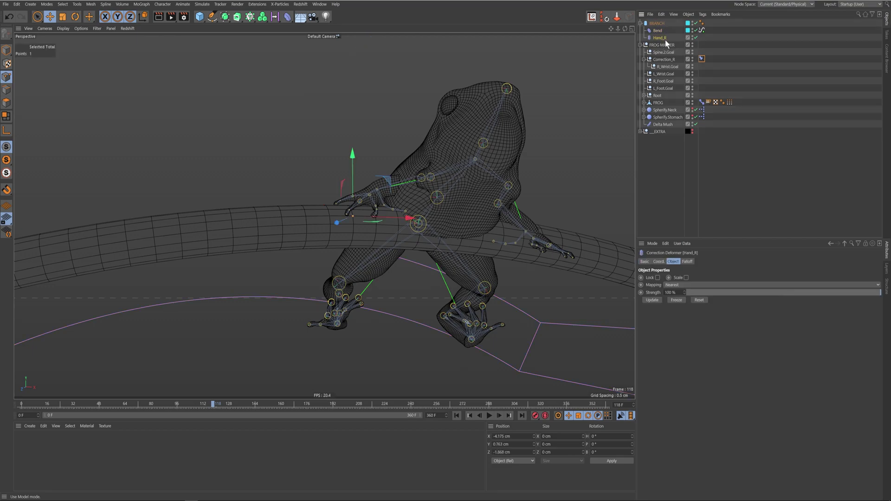
left_click(700, 60)
left_click(678, 303)
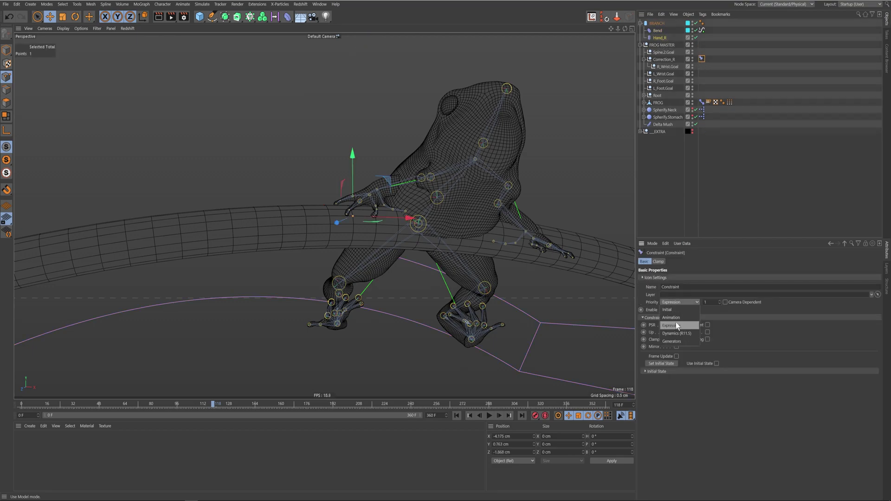
left_click(682, 342)
left_click(657, 261)
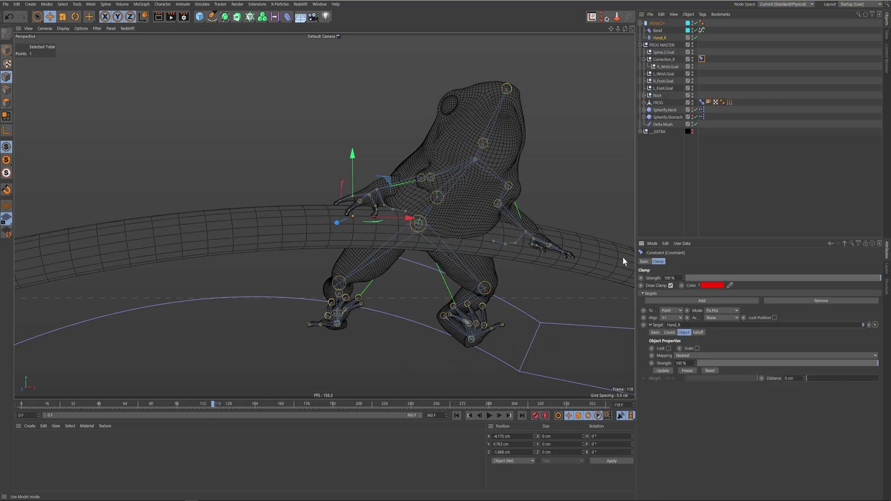
left_click_drag(215, 403, 243, 418)
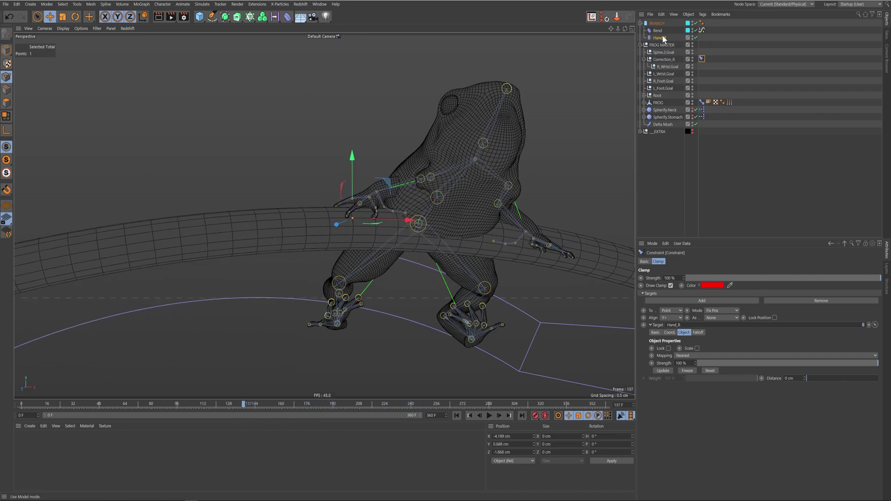
- Select R_Wrist.Goal and examine the right hand's contact with the branch from several angles and frames, ending at frame 88
left_click(667, 67)
mouse_move(386, 261)
left_mouse_down("alt")
mouse_move(435, 309)
mouse_move(397, 315)
mouse_move(400, 236)
mouse_move(382, 261)
left_mouse_up("alt")
left_click_drag(280, 361, 165, 405, "alt")
left_click(257, 403)
left_click_drag(236, 384, 402, 298, "alt")
left_click_drag(565, 278, 354, 264, "alt")
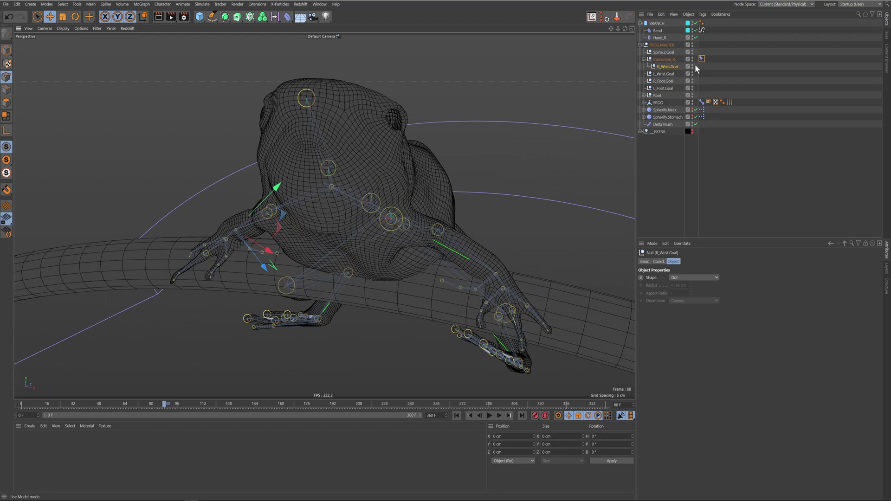
- With the frog hidden, add a Correction deformer to BRANCH below Hand_R and name it Hand_L
left_click(643, 59)
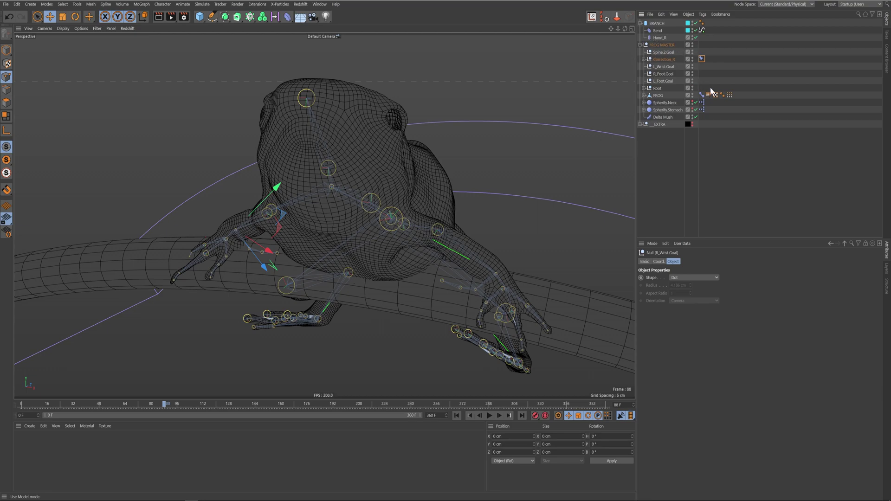
left_click(691, 45)
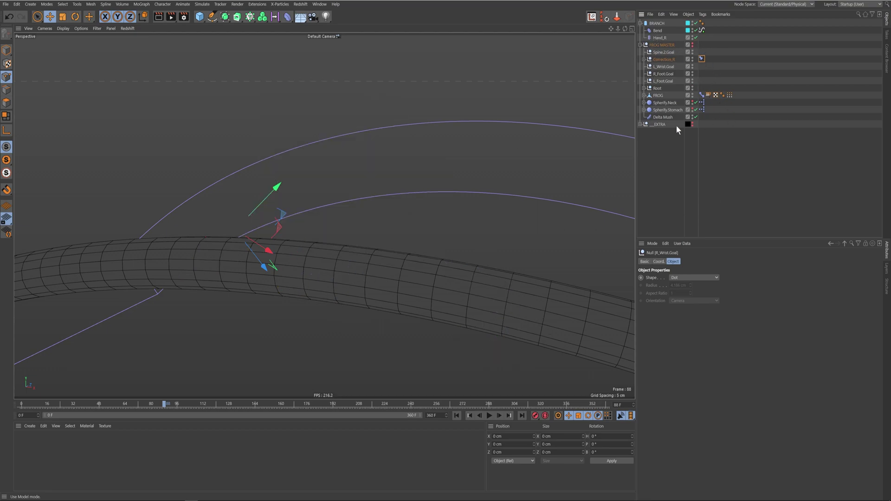
left_click(656, 24)
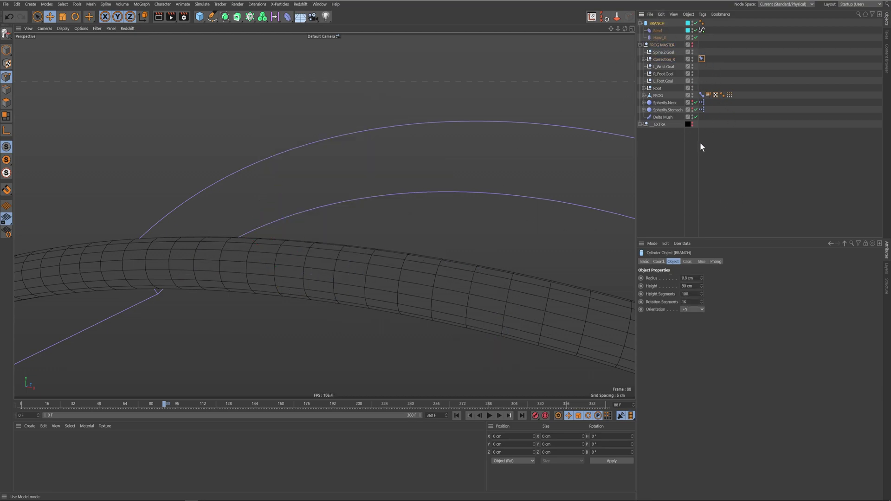
left_click(285, 17)
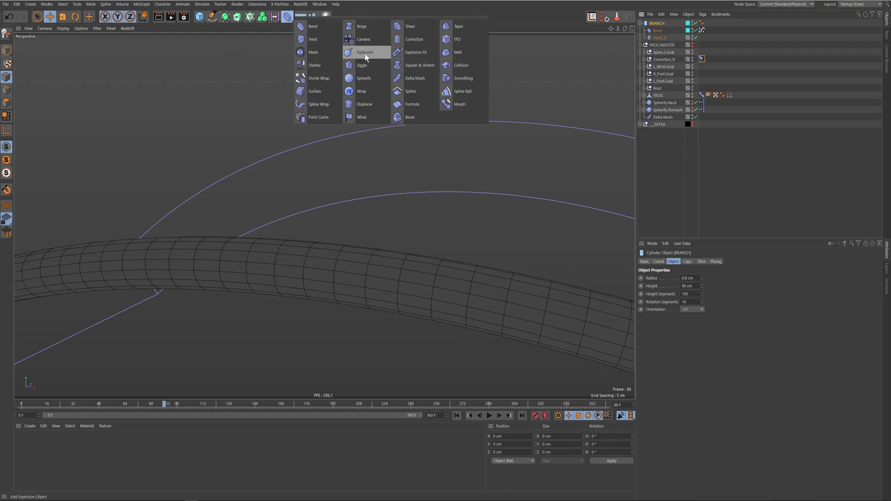
left_click(406, 42)
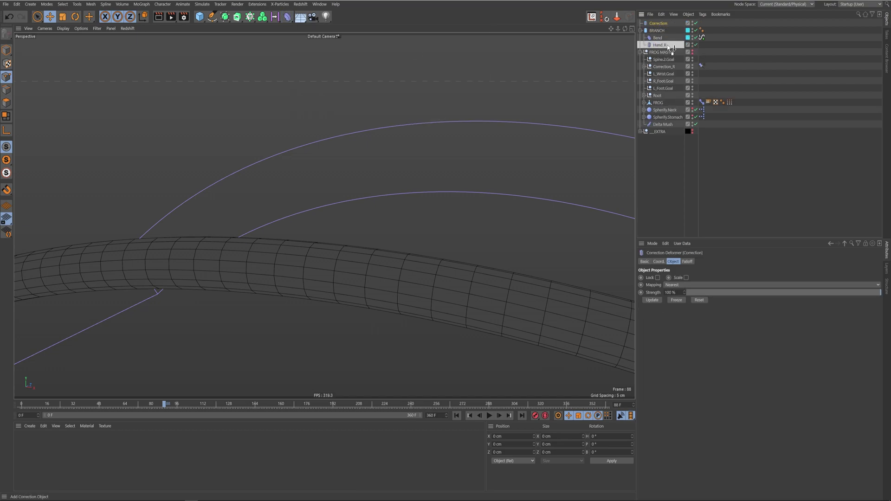
double_click(662, 45)
type("Hand_L")
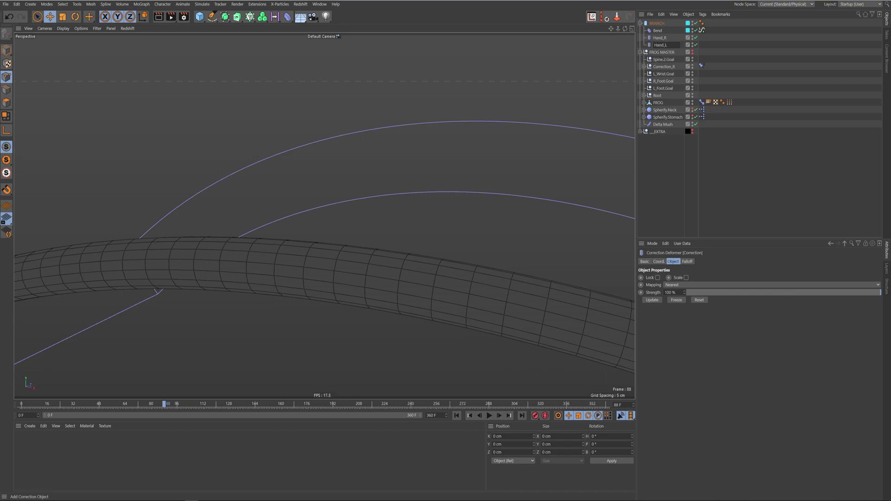
key("Return")
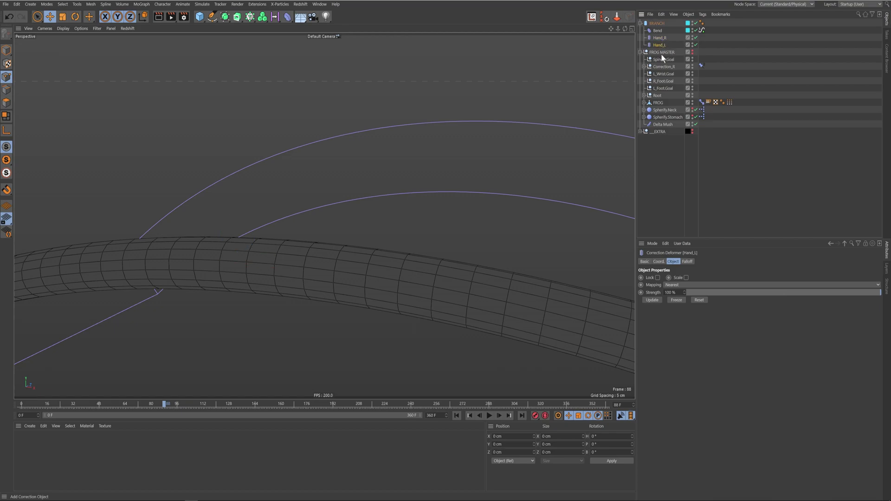
- Check where the left hand sits, hide the frog, and pick the branch point beneath that hand with Live Selection for Hand_L
left_click(53, 18)
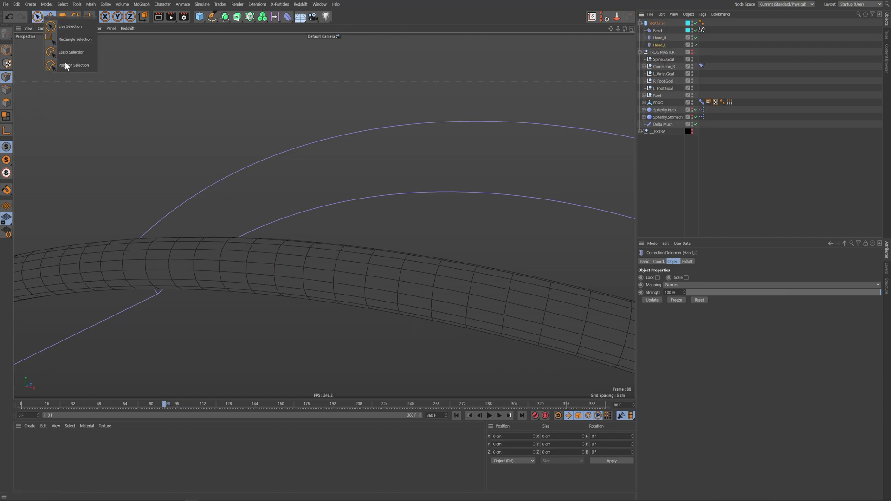
left_click(70, 25)
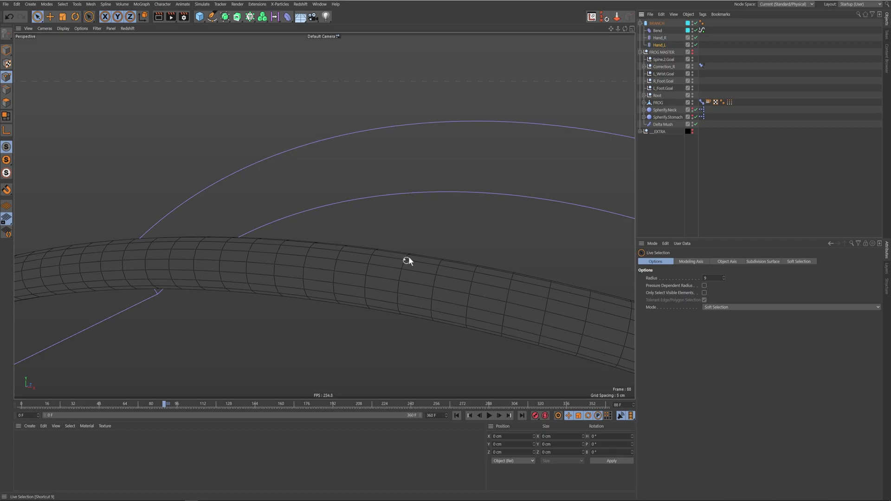
left_click(693, 52)
left_click_drag(426, 263, 448, 258, "alt")
scroll(453, 246, "up", 5)
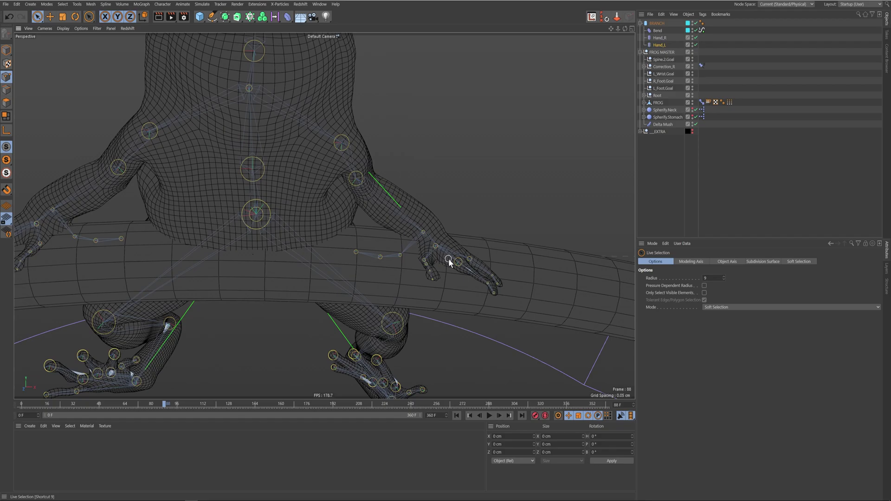
left_click(692, 52)
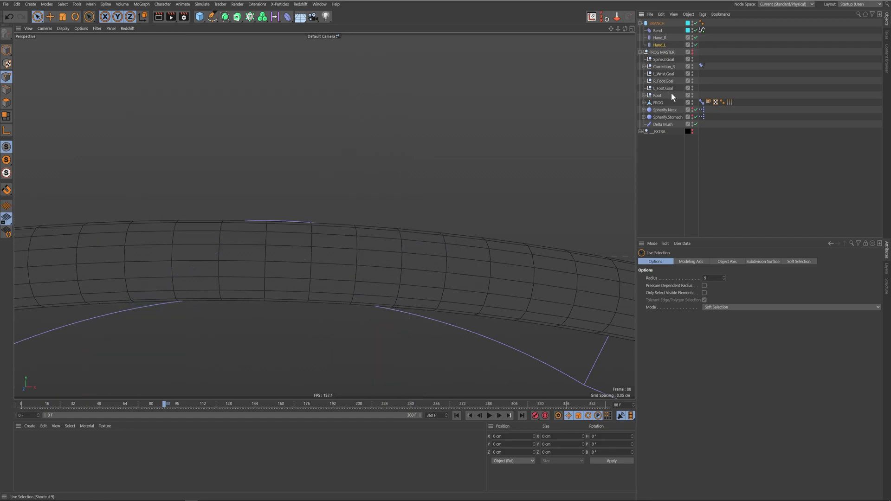
left_click(447, 257)
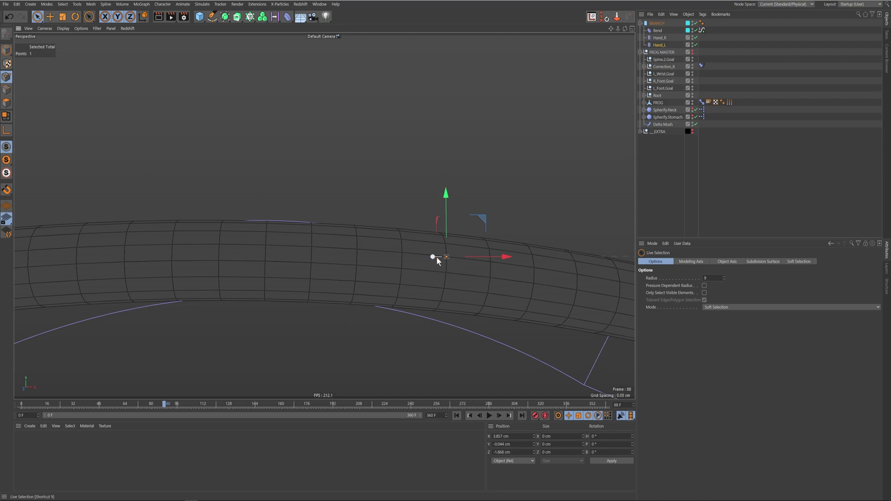
- Compare the branch points selected in Hand_R and Hand_L, and show FROG MASTER again
left_click(659, 37)
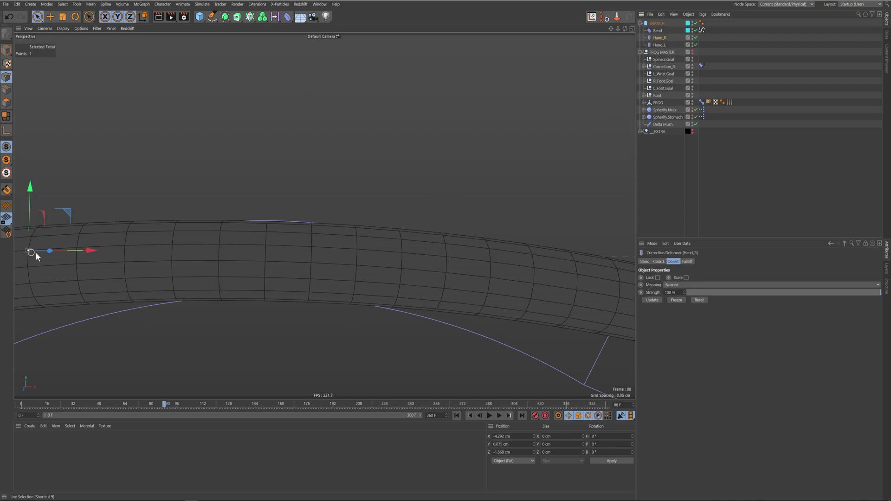
left_click(659, 45)
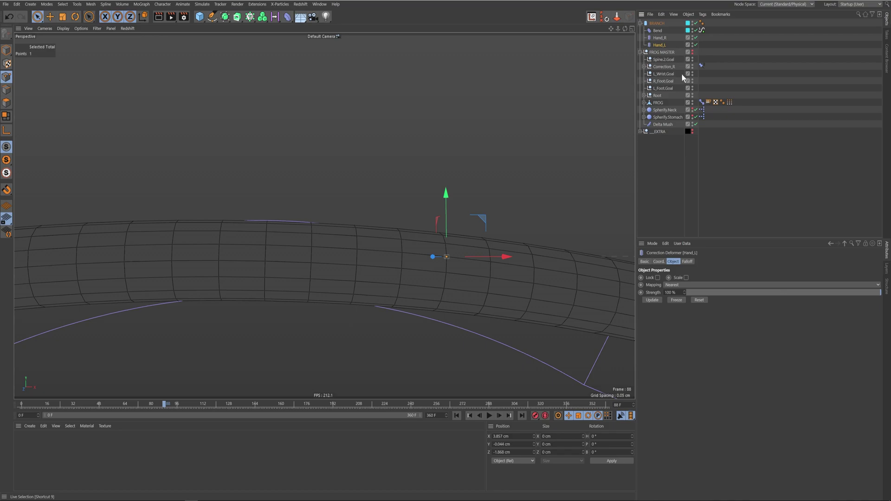
left_click(692, 51)
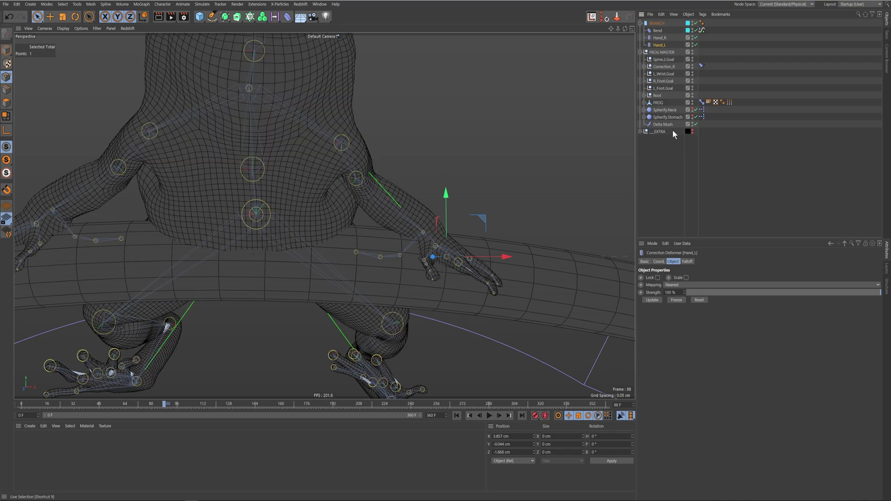
- Move L_Wrist.Goal above the branch to about X 3.82 cm, Y 1.04 cm, Z -0.13 cm in Model mode
left_click(663, 75)
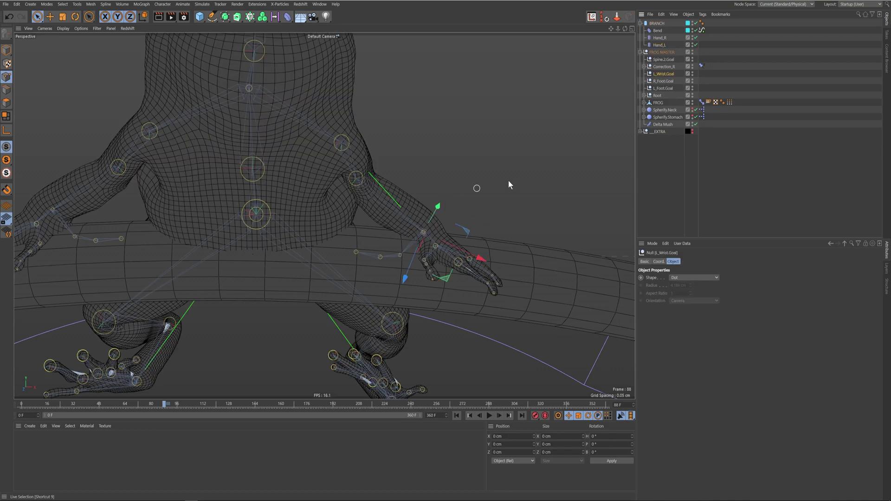
left_click(7, 50)
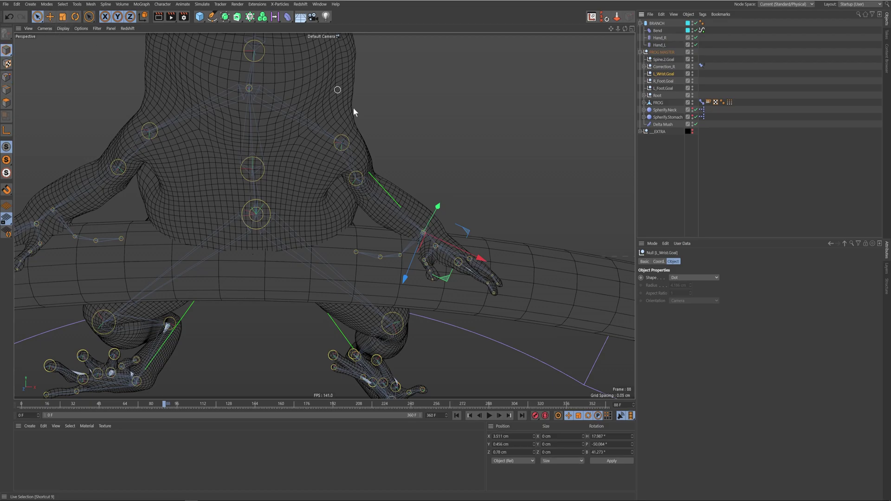
key("e")
left_click_drag(506, 244, 468, 230, "alt")
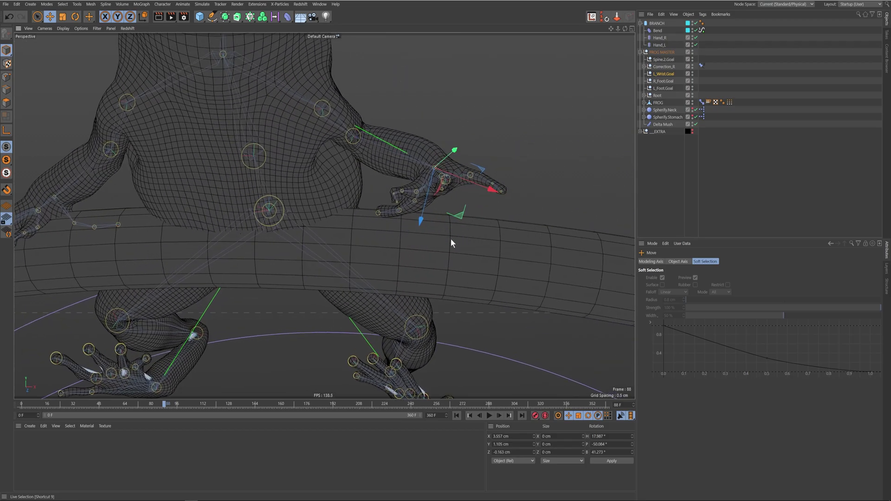
left_click_drag(467, 214, 434, 210)
left_click_drag(443, 224, 462, 220)
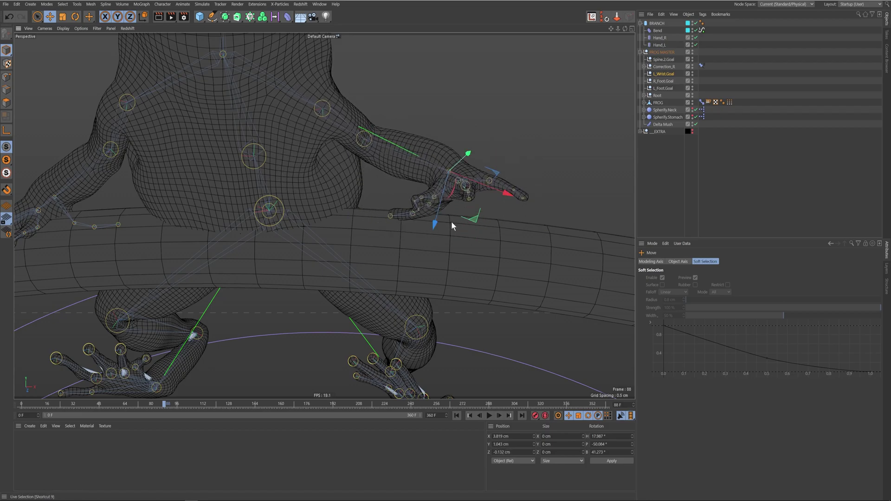
- Group L_Wrist.Goal under a new null and name that null Correction_L
left_click(663, 74)
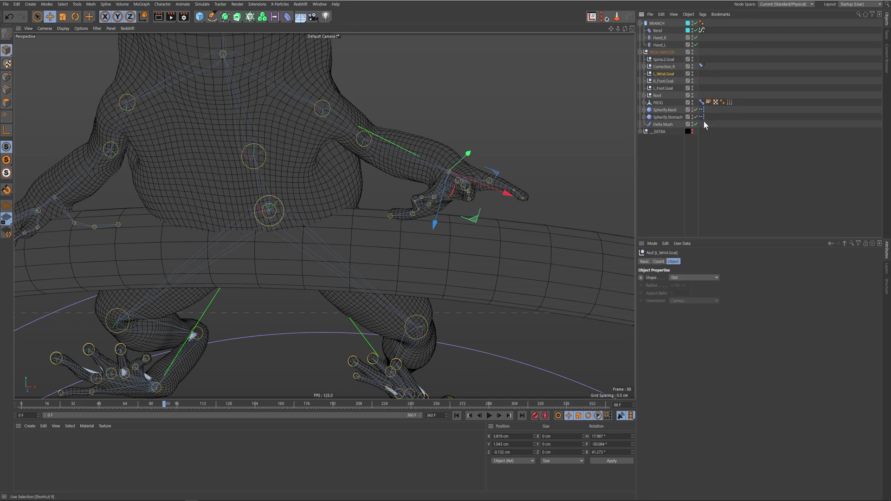
key("alt+g")
left_click(644, 74)
double_click(657, 74)
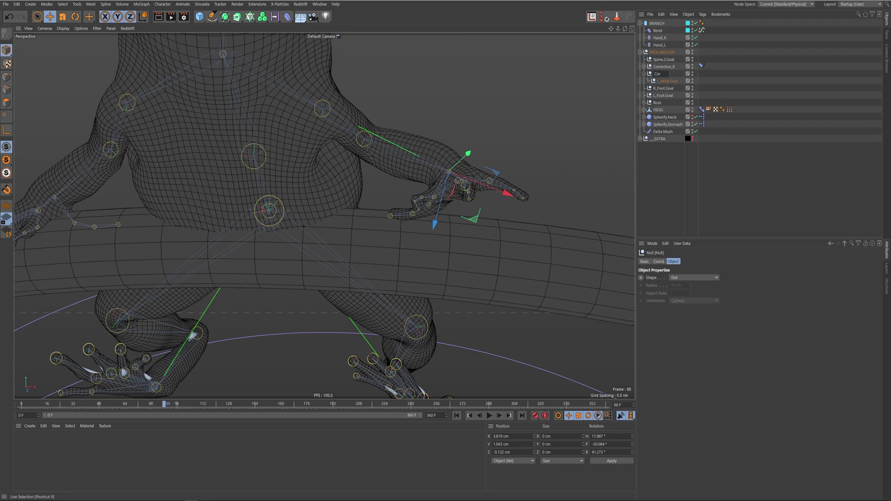
type("Correct_L")
key("Return")
double_click(666, 74)
left_click(666, 75)
type("ion_L")
key("Return")
- Add a Constraint tag to Correction_L with Clamp enabled, targeting Hand_L and clamping to Point
right_click(661, 74)
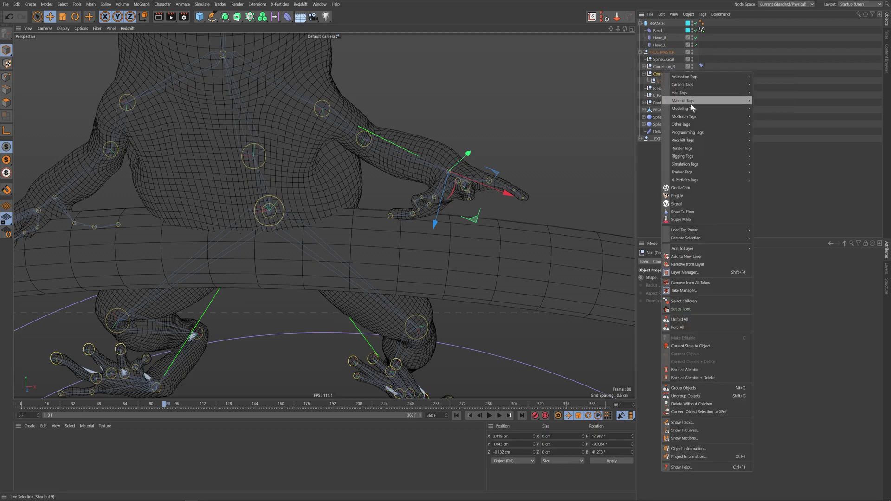
mouse_move(704, 132)
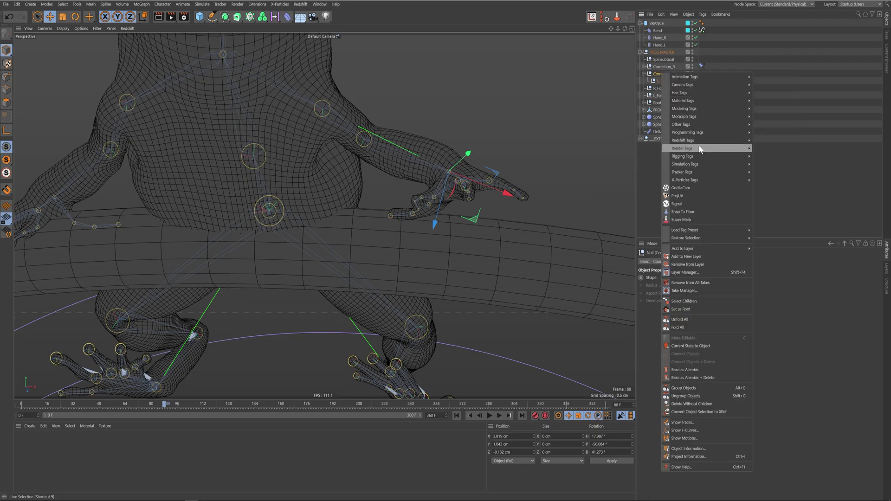
mouse_move(698, 157)
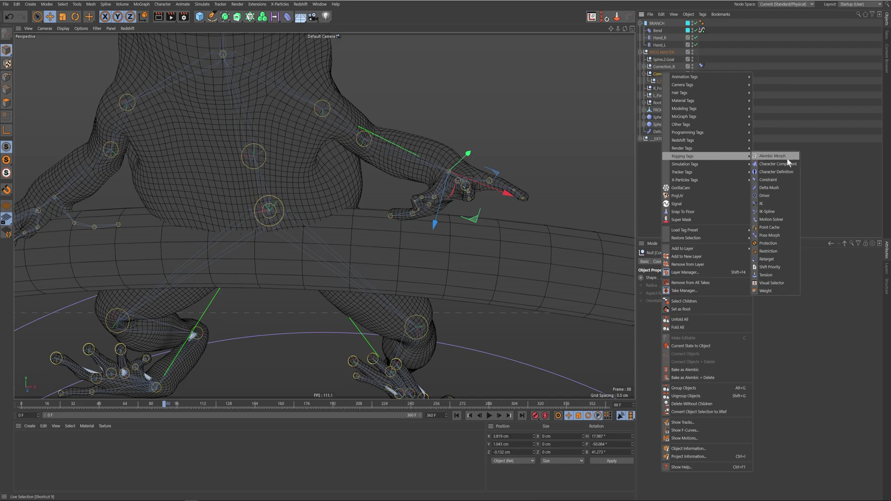
left_click(778, 183)
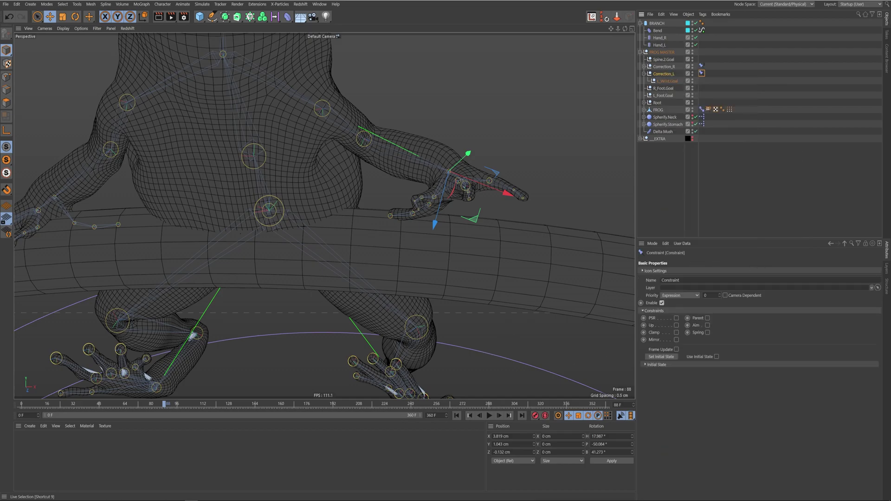
left_click(676, 332)
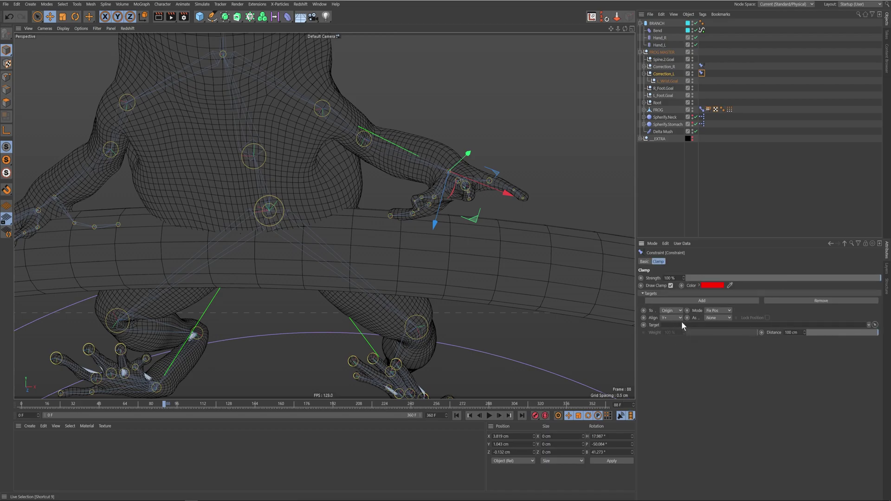
left_click_drag(660, 44, 684, 325)
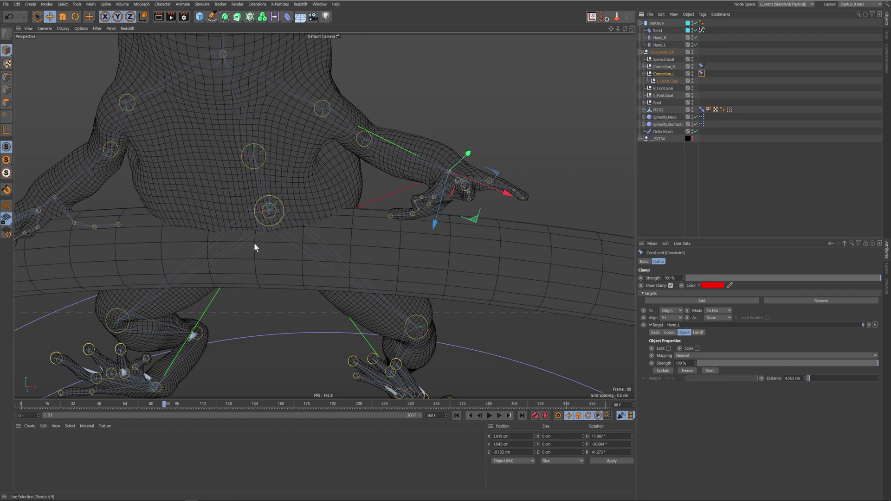
left_click(676, 311)
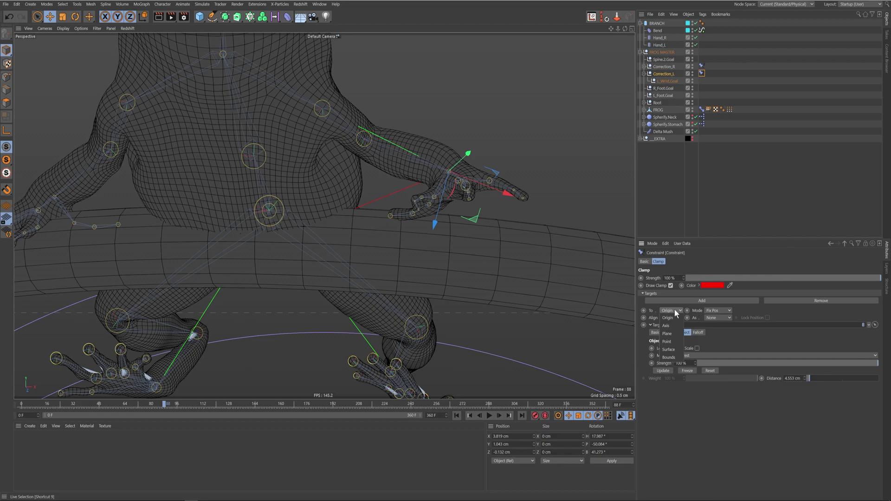
left_click(675, 341)
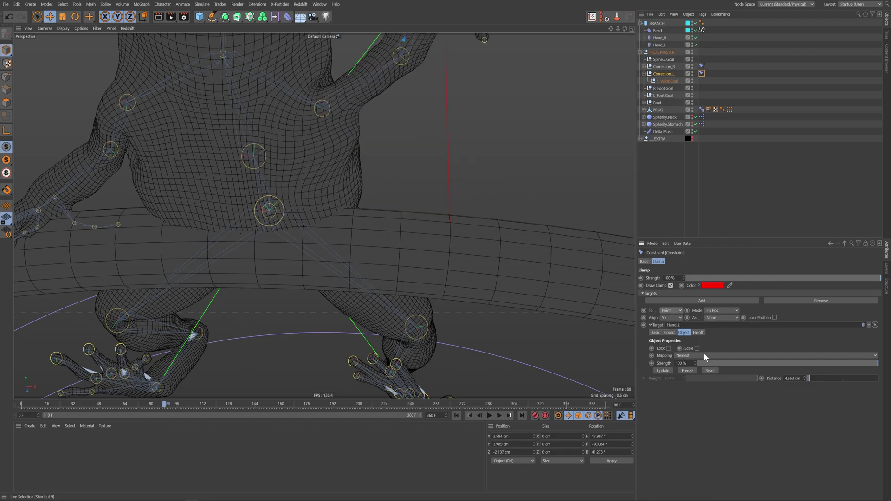
- Scrub to frame 245 and set Correction_L's clamp distance to 0.05 cm
middle_click_drag(453, 222, 466, 262, "alt")
left_click_drag(466, 261, 465, 270, "alt")
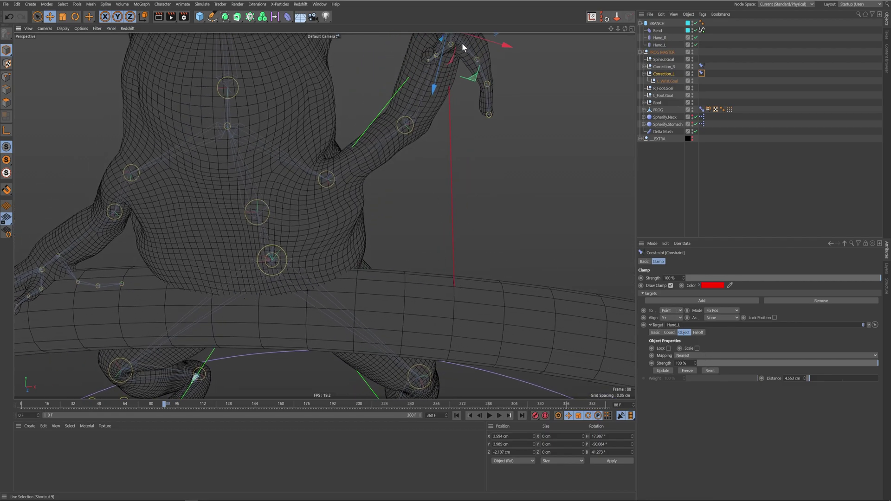
scroll(438, 246, "down", 5)
left_click_drag(441, 233, 490, 264, "alt")
left_click_drag(156, 405, 420, 408)
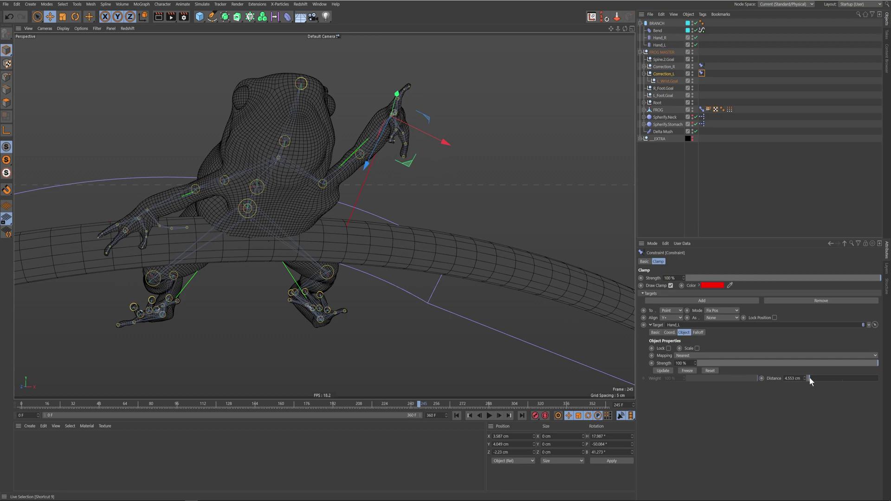
left_click_drag(810, 378, 807, 378)
left_click_drag(298, 224, 325, 218, "alt")
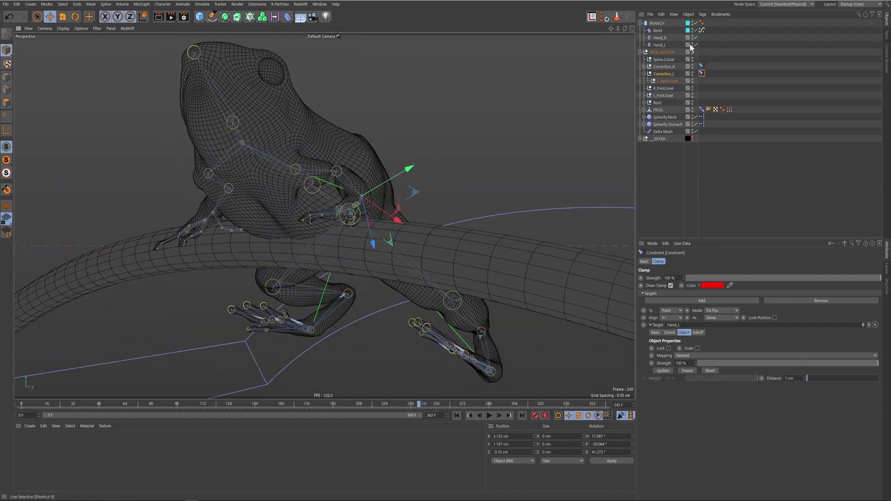
type("0.05")
key("Return")
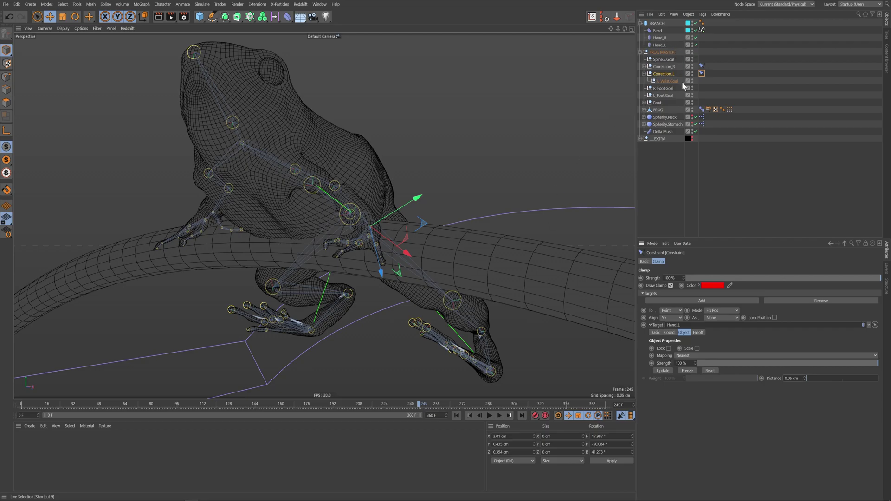
- Reposition L_Wrist.Goal inside Correction_L to about X 0.56 cm, Y 1.09 cm, Z -0.37 cm so the left hand rests on the branch
left_click(667, 81)
left_click_drag(422, 255, 441, 273, "alt")
left_click_drag(373, 294, 406, 284)
left_click_drag(406, 284, 451, 263, "alt")
left_click_drag(355, 313, 396, 333, "alt")
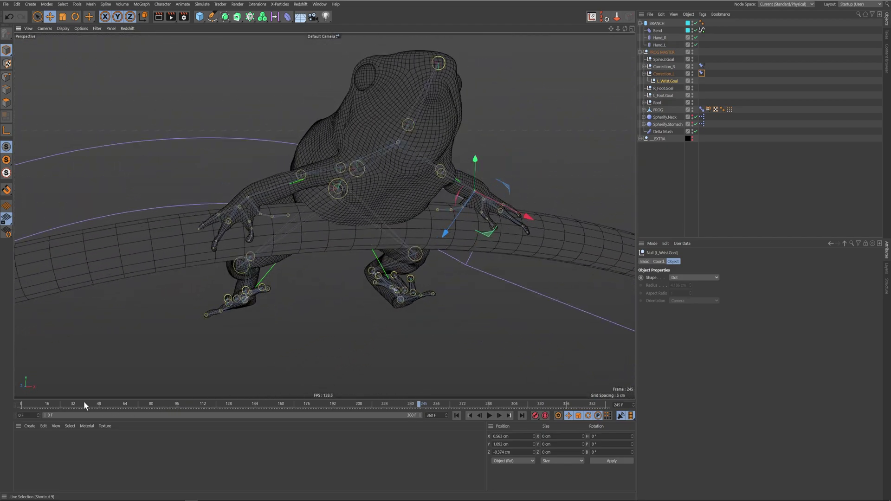
- Scrub through the animation to frame 273 to examine how the left hand follows the branch
left_click_drag(459, 272, 403, 285, "alt")
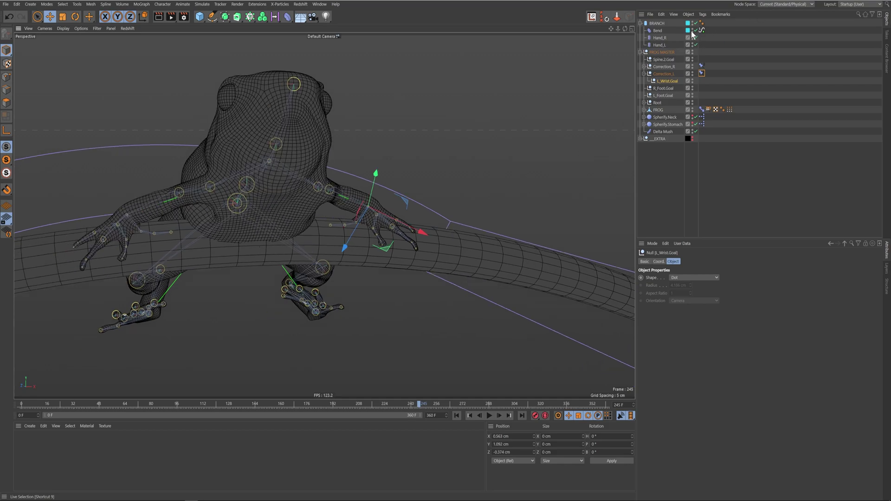
left_click_drag(347, 264, 420, 270, "alt")
left_click_drag(35, 403, 571, 410)
left_click(464, 404)
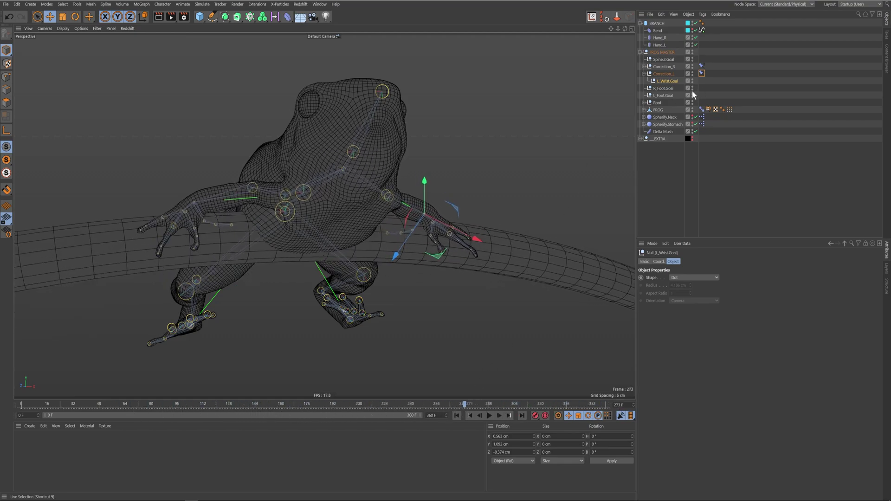
- Set the priority of Correction_L's Constraint tag to Generators with a value of 1
left_click(701, 73)
left_click(645, 262)
left_click(678, 302)
left_click(680, 343)
left_click(720, 304)
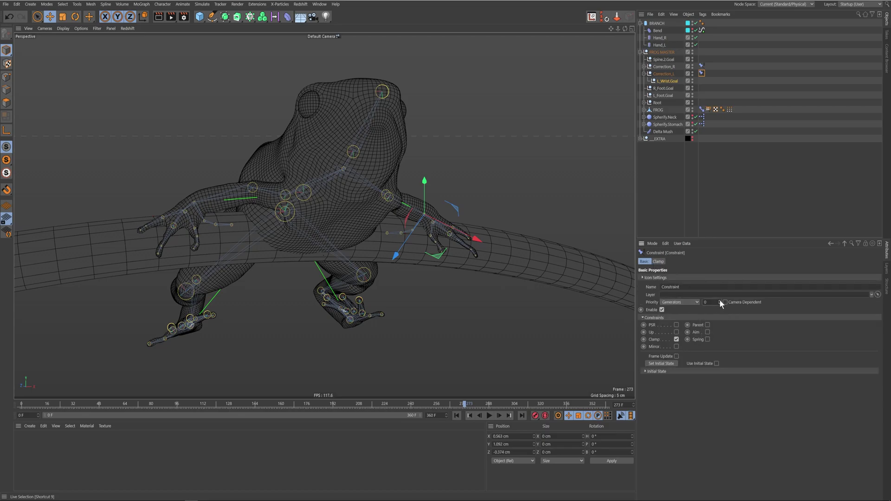
- Scrub the timeline to frame 203 and examine both hands' contact with the moving branch from several angles
left_click_drag(109, 403, 416, 408)
mouse_move(349, 240)
left_mouse_down("alt")
mouse_move(403, 232)
mouse_move(433, 240)
mouse_move(397, 236)
mouse_move(353, 250)
left_mouse_up("alt")
left_click(150, 405)
left_click_drag(168, 404, 352, 404)
left_click_drag(361, 258, 519, 232, "alt")
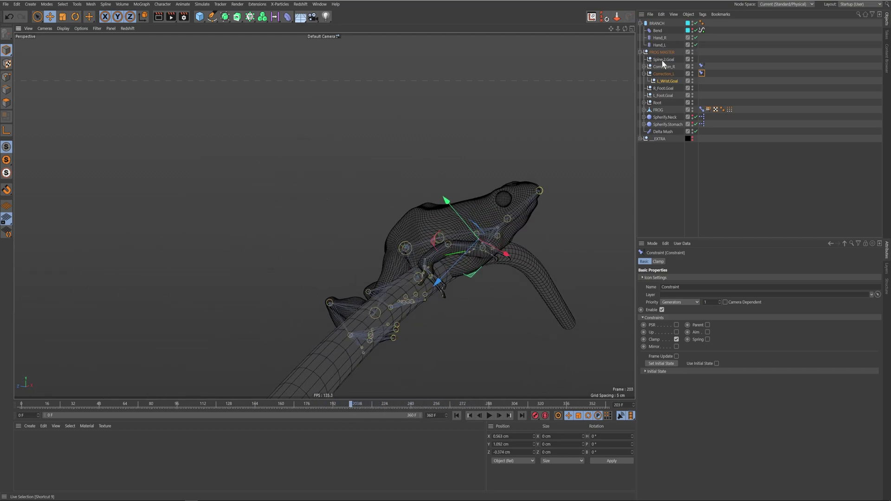
- Move Spine.2.Goal at frame 0 to about X -0.36 cm, Y 1.53 cm, Z -1.86 cm, and scrub to frame 264 to check the pose
left_click(662, 59)
left_click_drag(468, 289, 418, 287)
left_click_drag(119, 402, 246, 408)
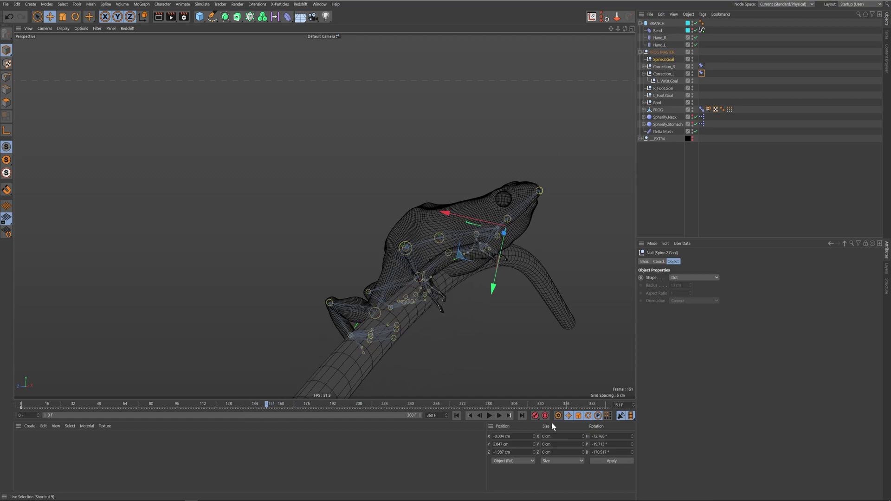
left_click(21, 403)
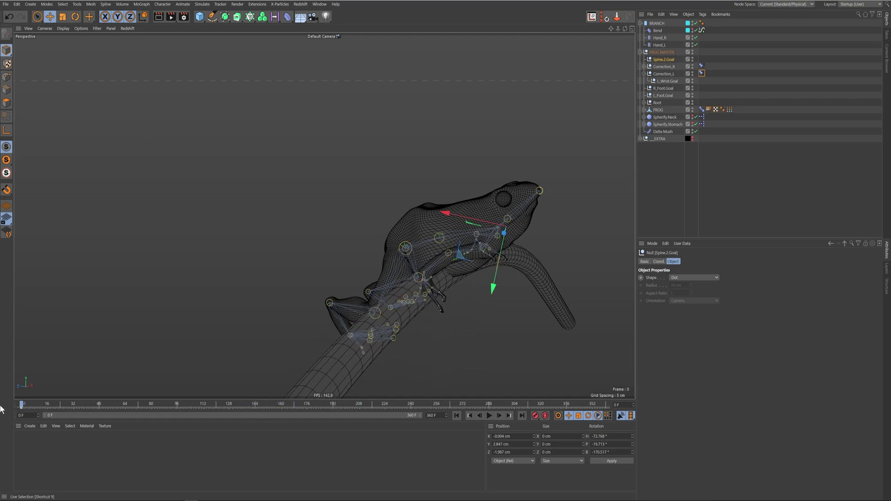
left_click_drag(525, 353, 414, 354, "alt")
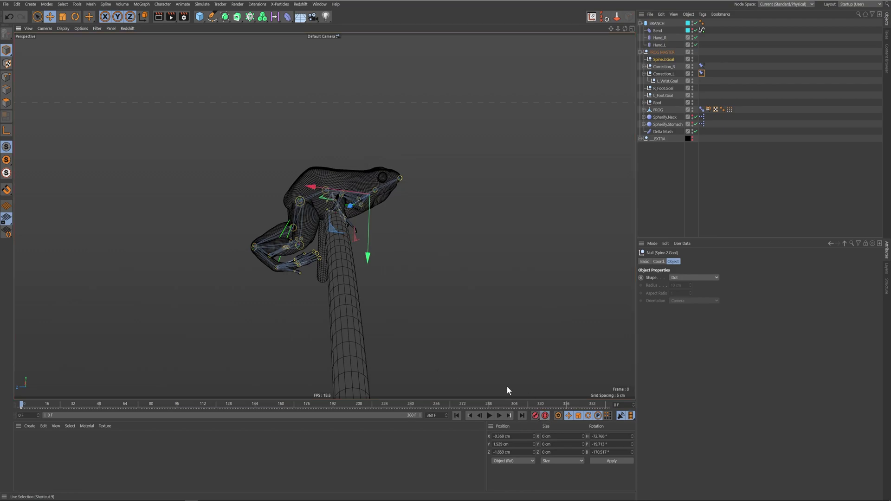
left_click_drag(23, 406, 450, 417)
left_click_drag(367, 211, 234, 272, "alt")
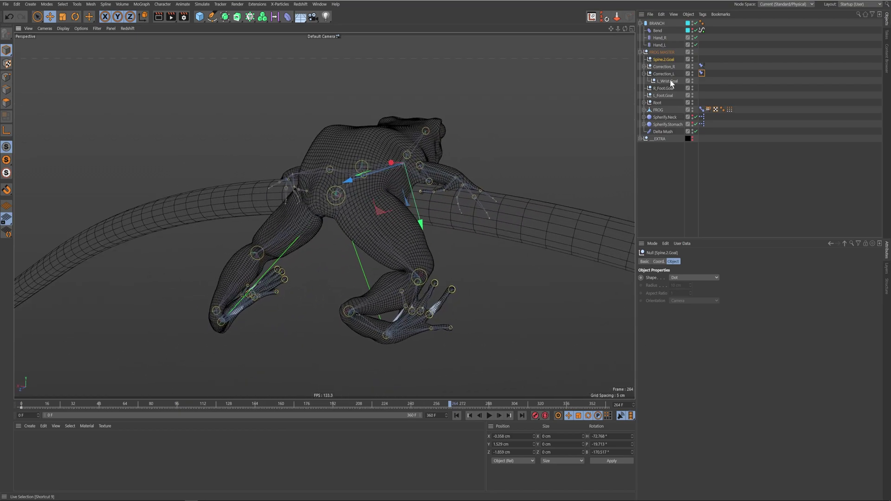
- Add a Correction deformer as a child of the BRANCH cylinder
left_click(644, 74)
left_click(661, 81)
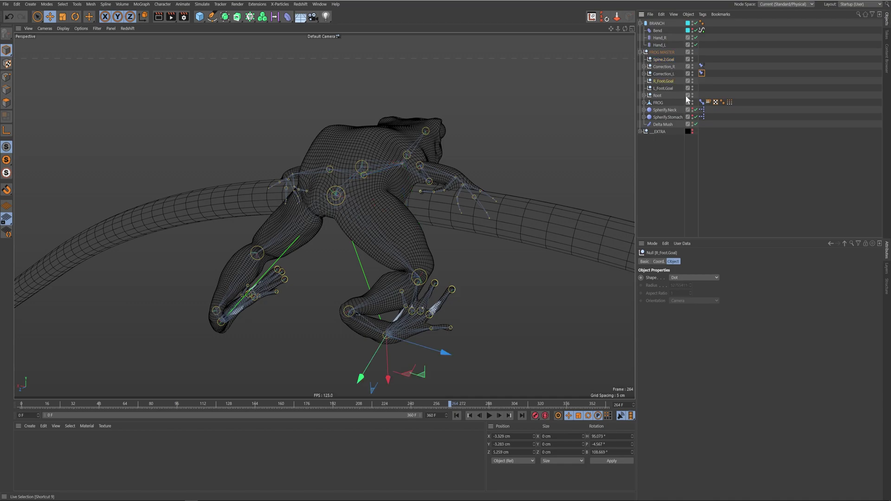
left_click_drag(530, 301, 384, 267, "alt")
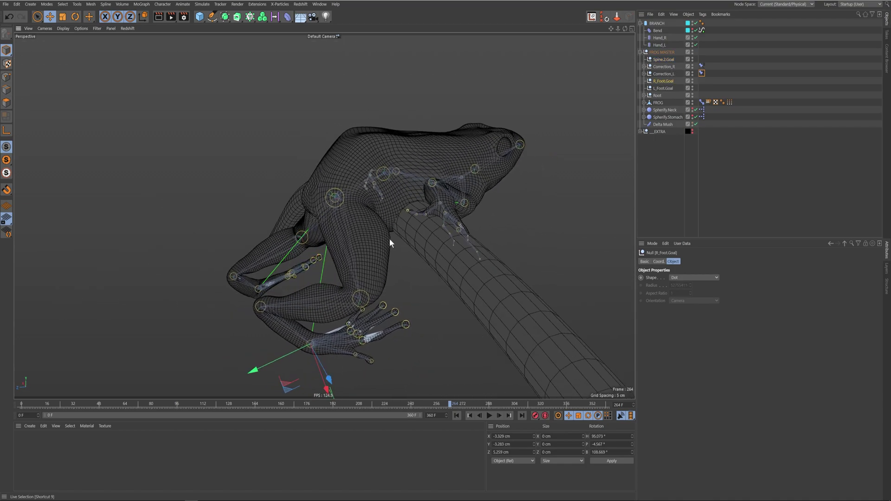
left_click_drag(546, 256, 500, 248, "alt")
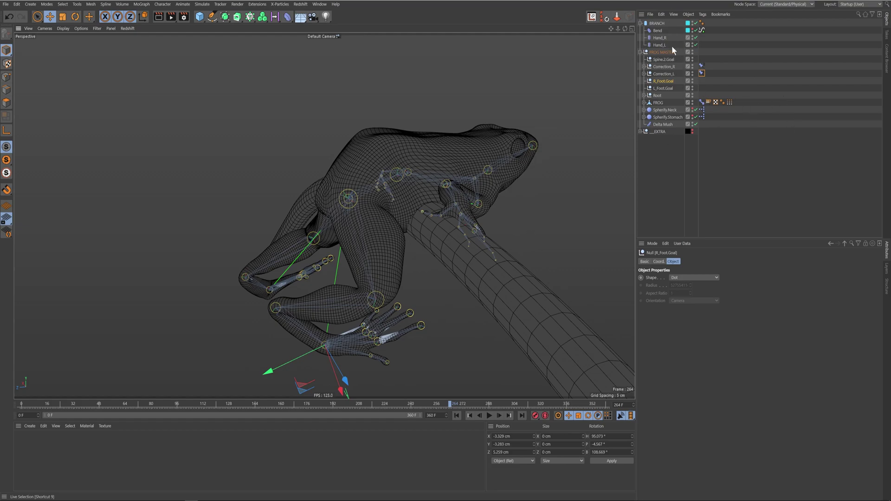
left_click(657, 24)
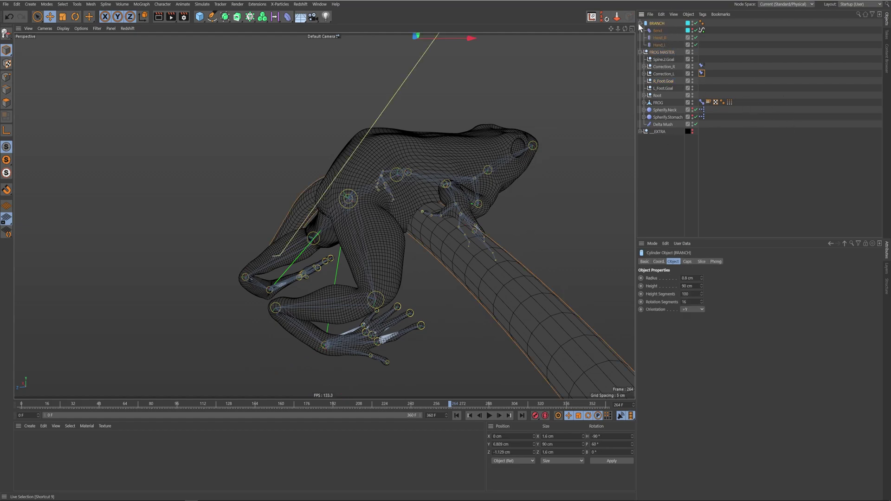
left_click(7, 77)
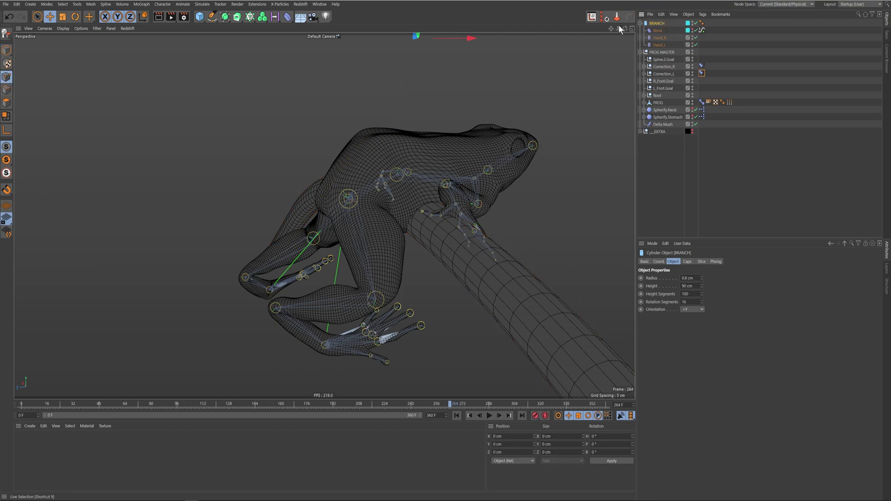
left_click(288, 17)
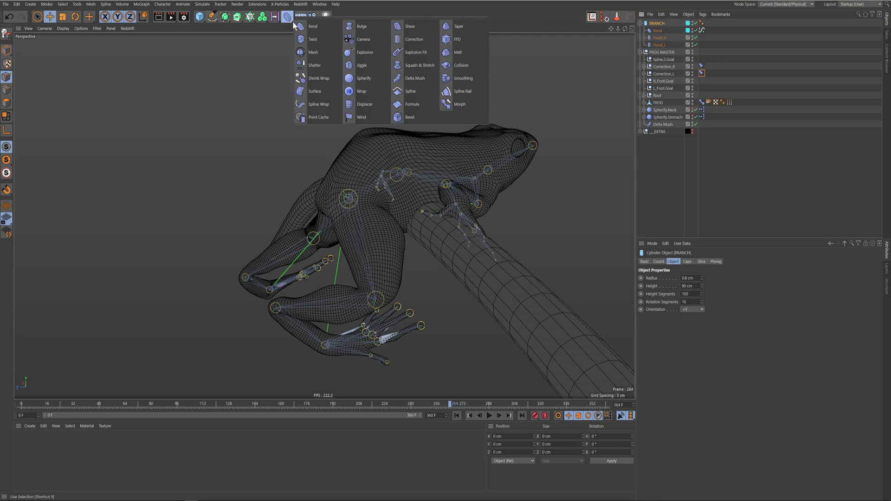
left_click(412, 39)
left_click_drag(658, 23, 664, 55)
- Rename the new Correction deformer to Foot_R
double_click(662, 52)
type("Hand")
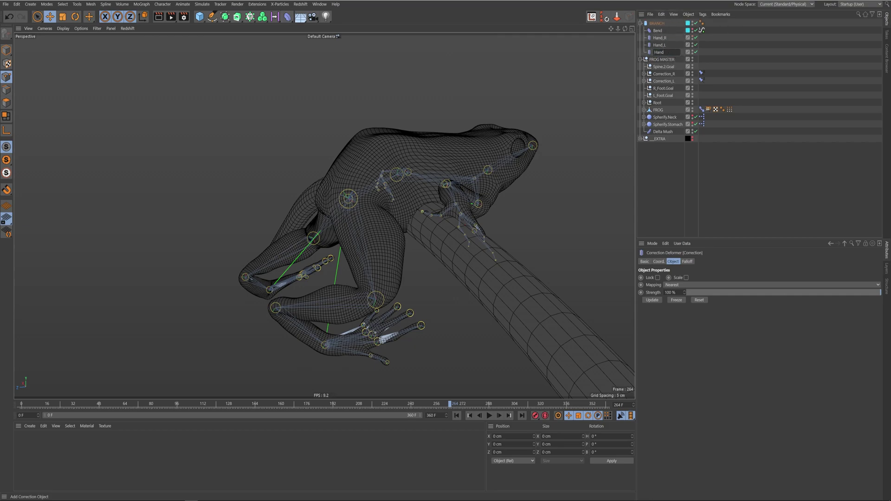
type("oot_R")
key("Return")
- Use Live Selection to select a single Foot_R deformer point on the branch surface near the frog's right hand
mouse_move(489, 237)
middle_mouse_down("alt")
mouse_move(463, 216)
mouse_move(482, 236)
middle_mouse_up("alt")
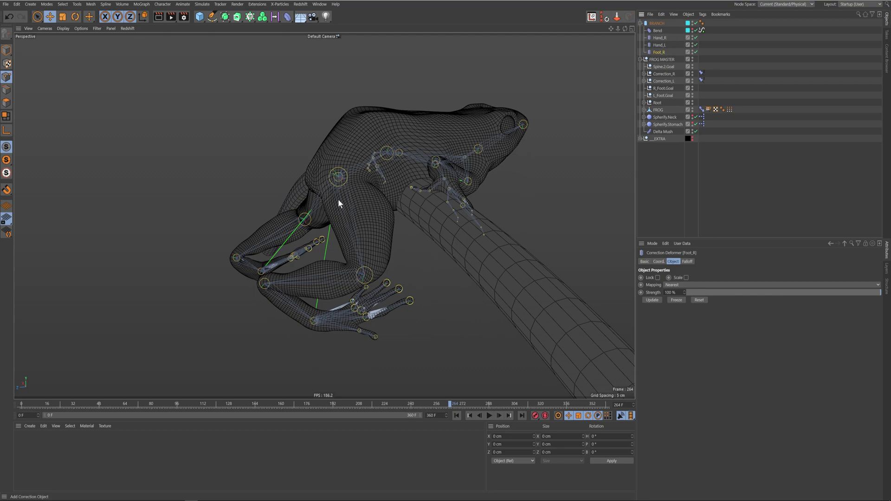
left_click(34, 18)
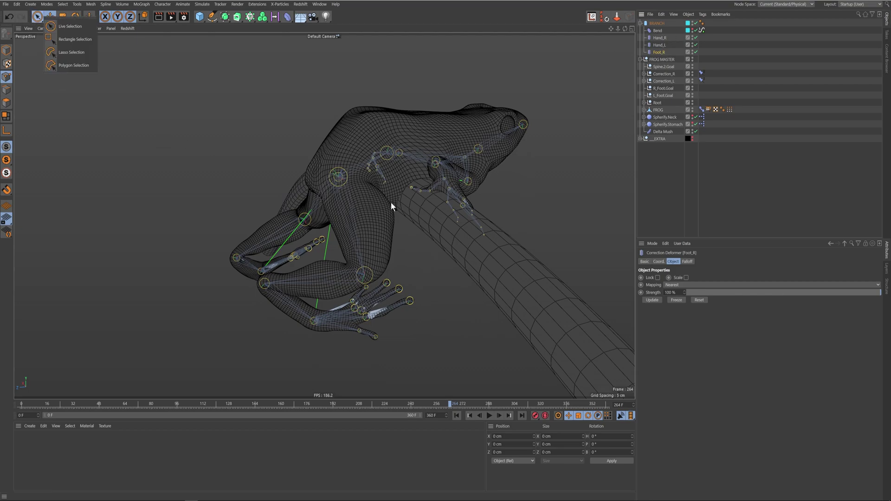
left_click(82, 29)
left_click_drag(473, 246, 477, 277, "alt")
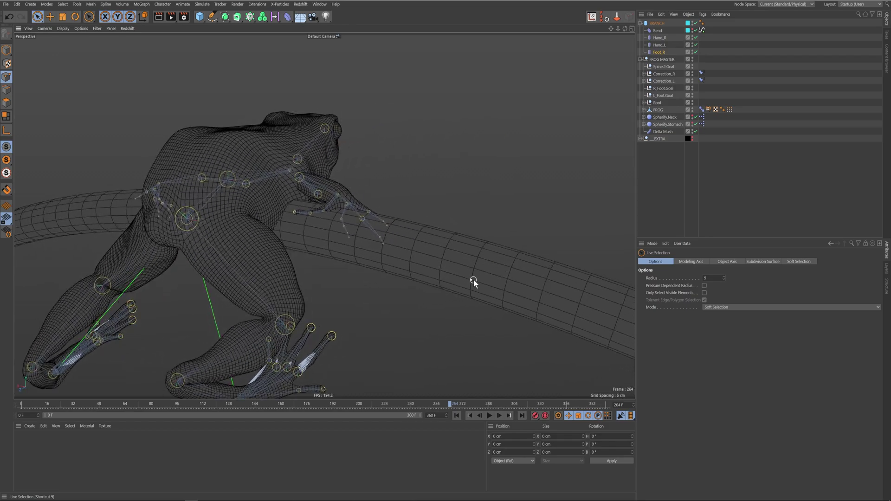
left_click_drag(295, 243, 245, 243, "alt")
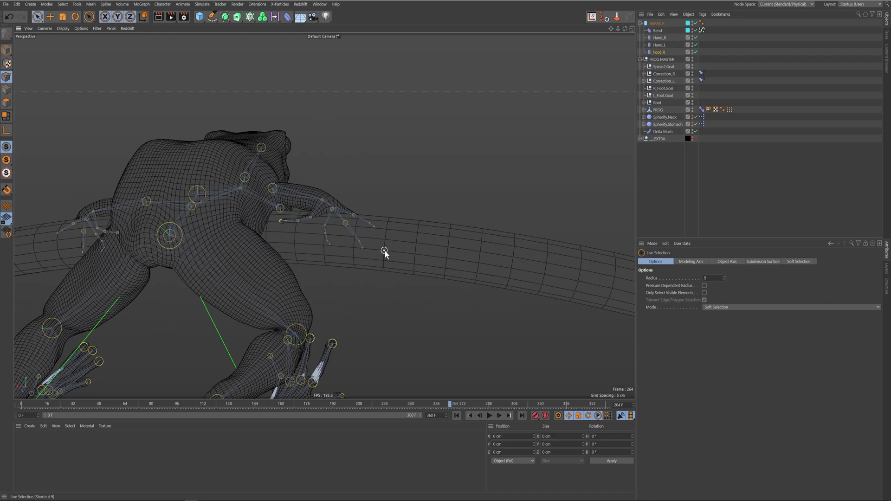
left_click(354, 249)
left_click_drag(353, 247, 436, 265, "alt")
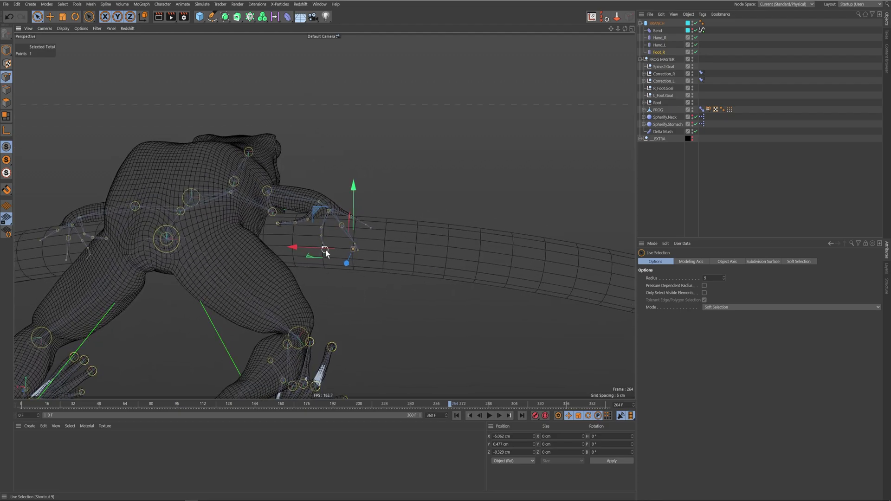
left_click_drag(460, 295, 394, 279, "alt")
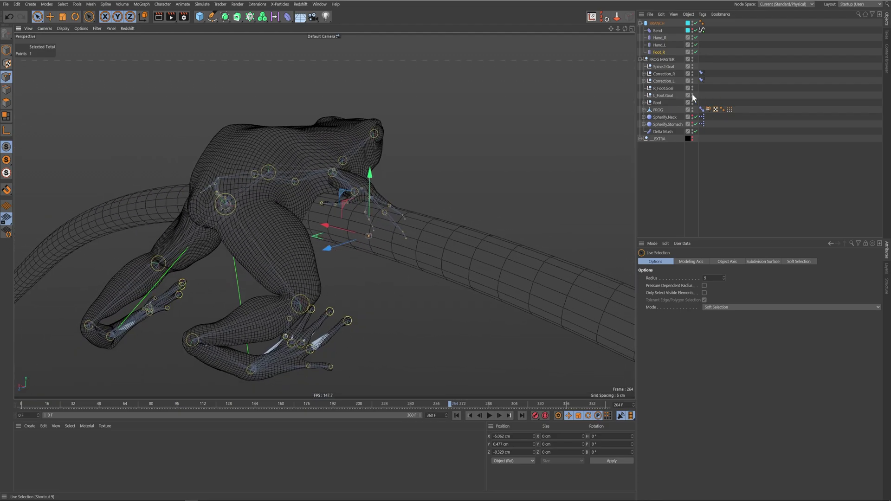
- Move R_Foot.Goal onto the branch behind the right hand, at about X -5.40 cm, Y 1.53 cm, Z 2.59 cm
left_click(662, 88)
left_click(7, 50)
left_click_drag(358, 249, 256, 344, "alt")
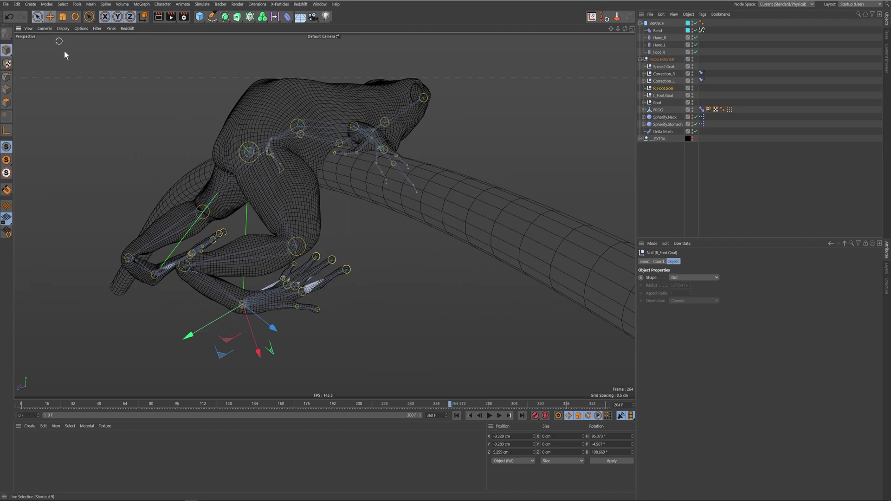
left_click_drag(230, 341, 342, 311)
left_click_drag(348, 354, 245, 325)
left_click_drag(226, 362, 371, 324)
left_click(371, 323)
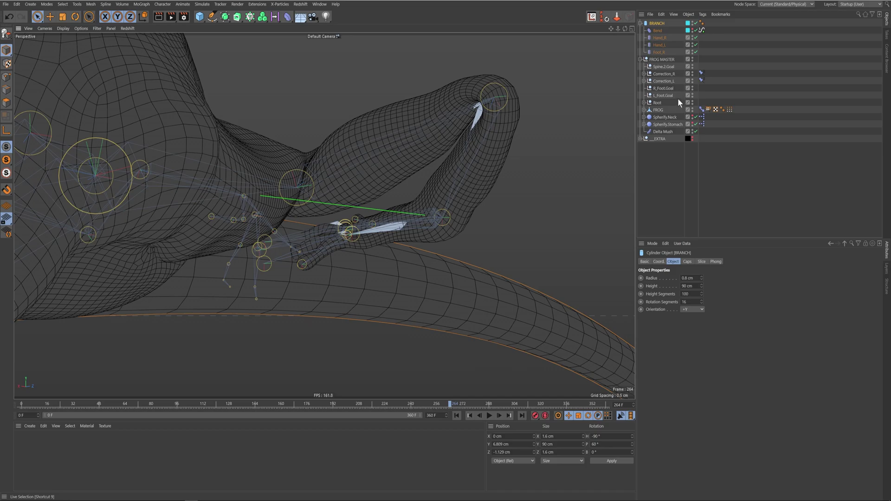
left_click(664, 89)
left_click_drag(371, 288, 367, 213, "alt")
left_click_drag(312, 192, 384, 238, "alt")
- Group R_Foot.Goal into a null and name the null Correction_R_Foot
key("ctrl+z")
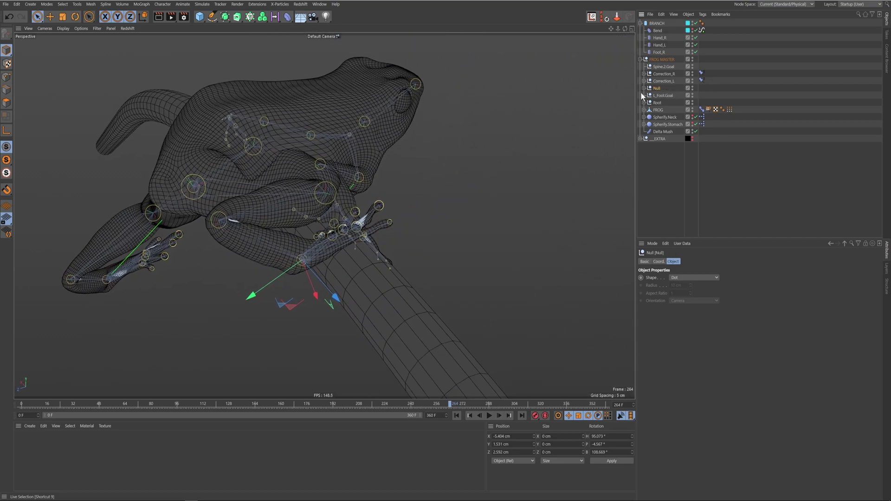
double_click(656, 89)
type("Correction_R_Foot")
key("Return")
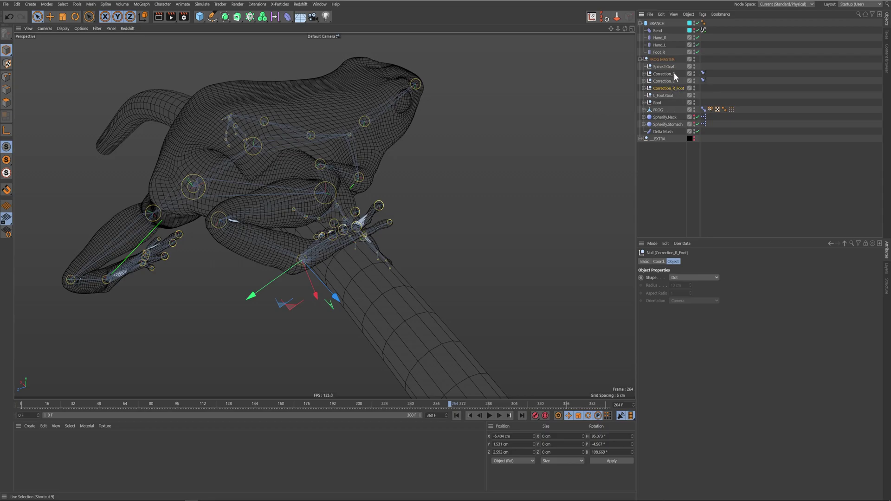
- Add a Constraint rigging tag to the Correction_R_Foot null
left_click(644, 88)
left_click(643, 88)
right_click(673, 88)
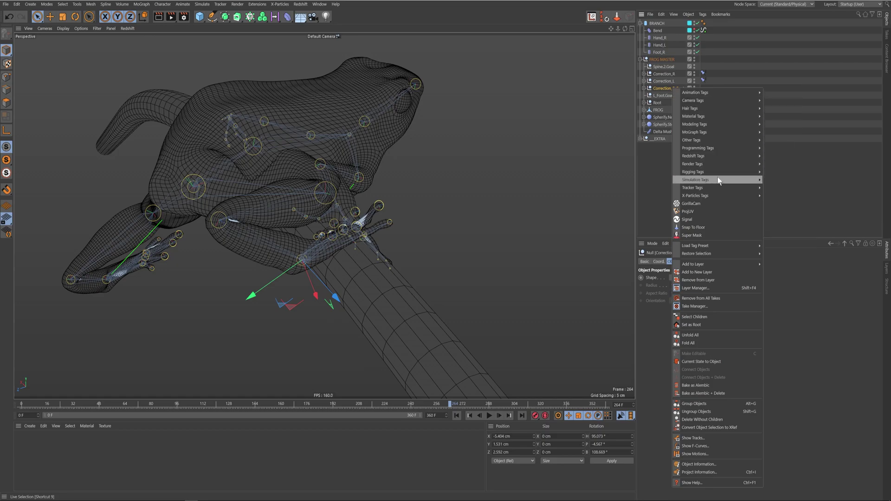
mouse_move(715, 182)
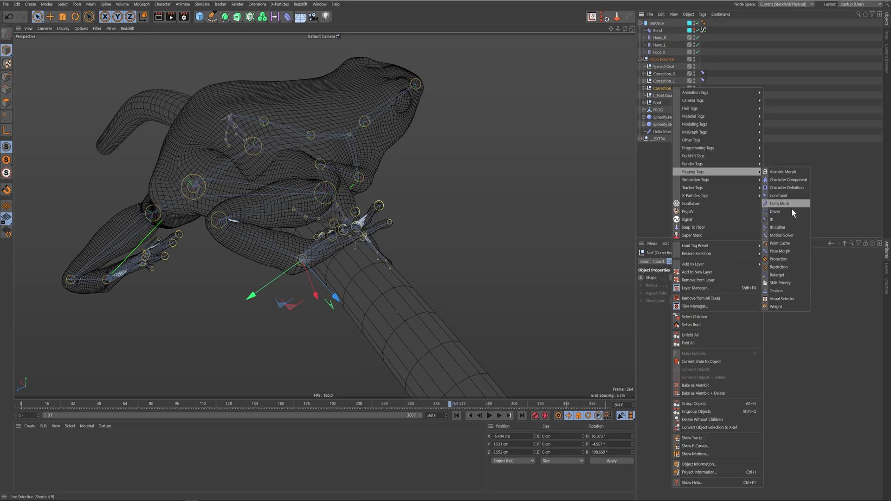
left_click(783, 196)
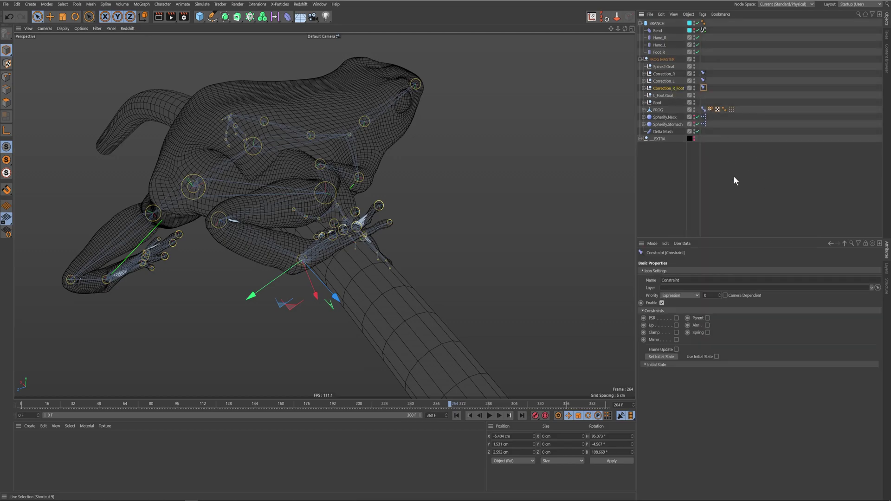
- Enable the tag's Clamp constraint with Foot_R as the target and clamp it to Point
left_click(676, 332)
left_click(658, 262)
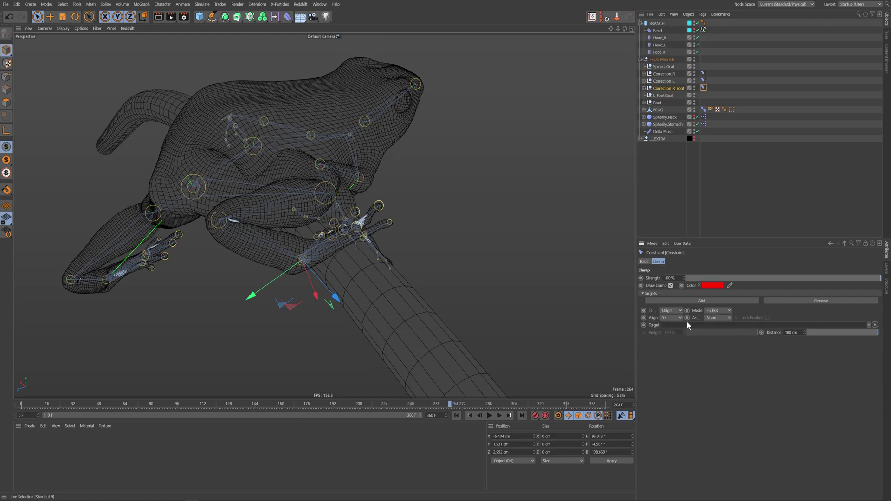
left_click_drag(659, 56, 672, 326)
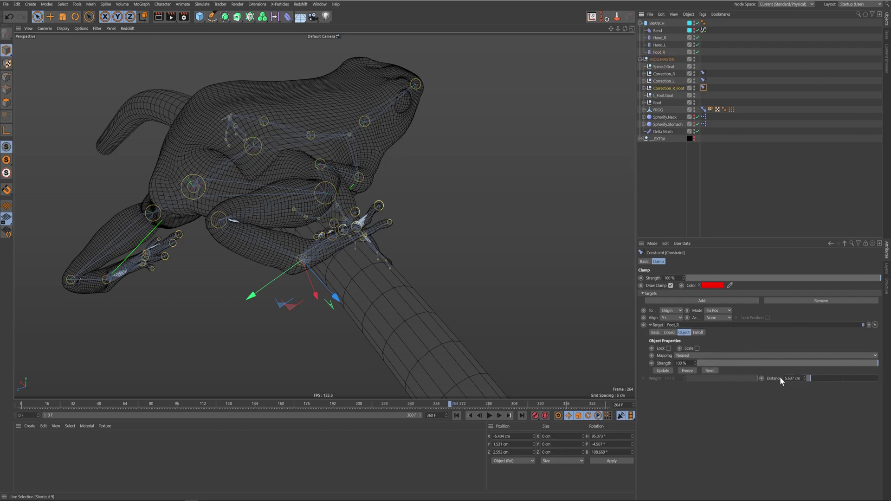
left_click(674, 311)
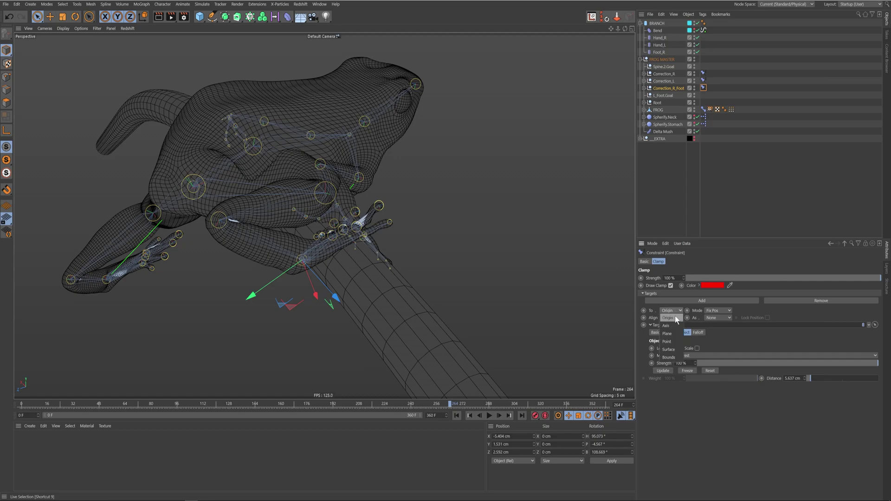
left_click(669, 342)
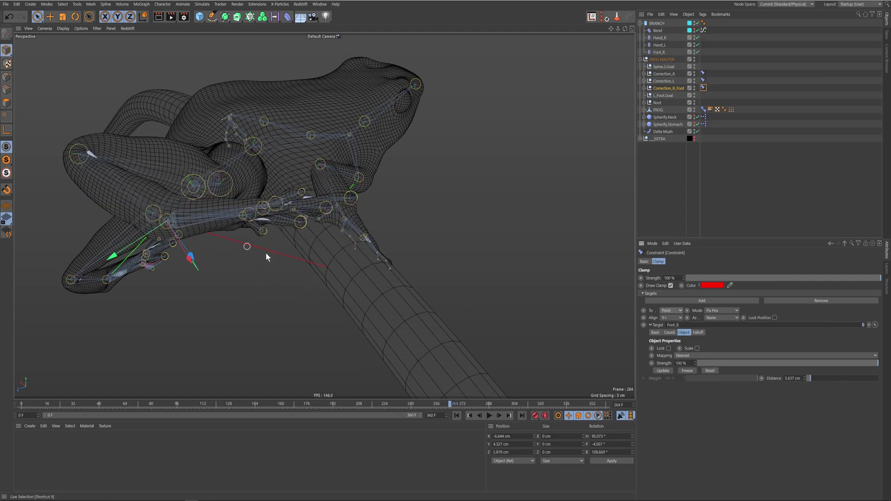
- Set the right foot Clamp's distance to 0 cm and its mode to Fix Axis
left_click_drag(352, 264, 409, 234, "alt")
left_click_drag(811, 377, 804, 378)
left_click_drag(377, 252, 297, 280, "alt")
left_click(718, 311)
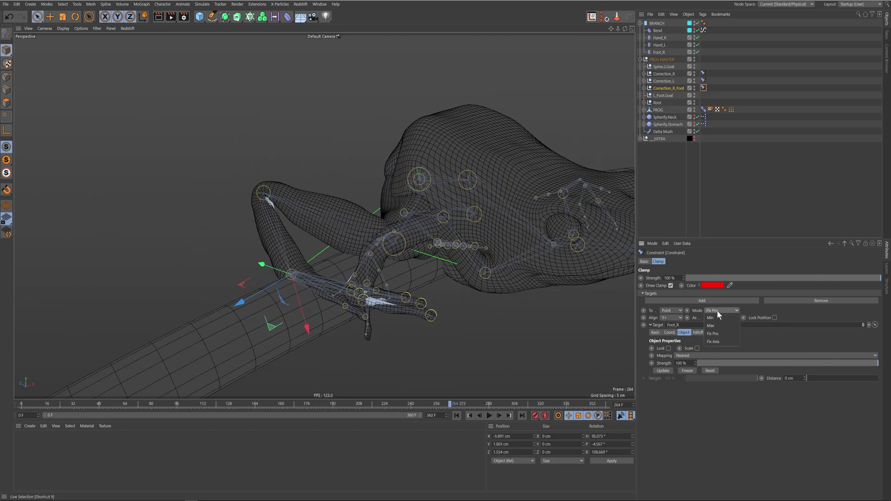
left_click(722, 342)
- Compare the Clamp settings of Correction_R and Correction_L with those of Correction_R_Foot
left_click(703, 81)
left_click(703, 74, "ctrl")
left_click(718, 309)
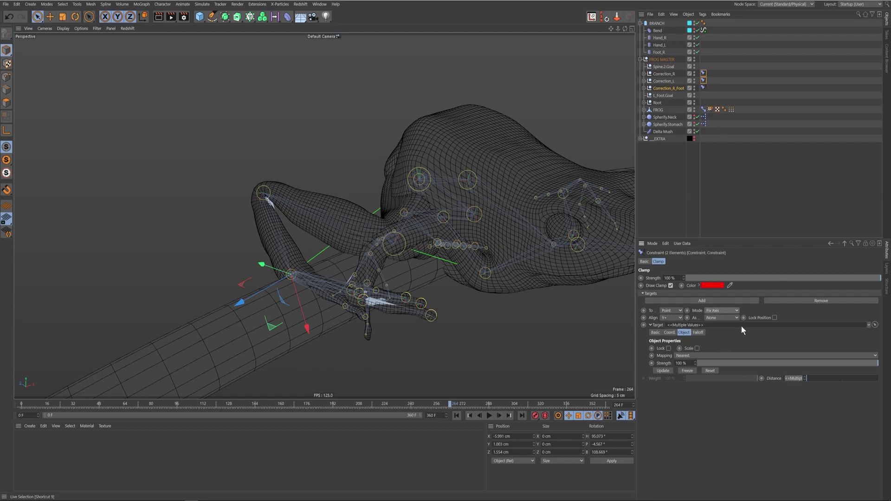
left_click(703, 81)
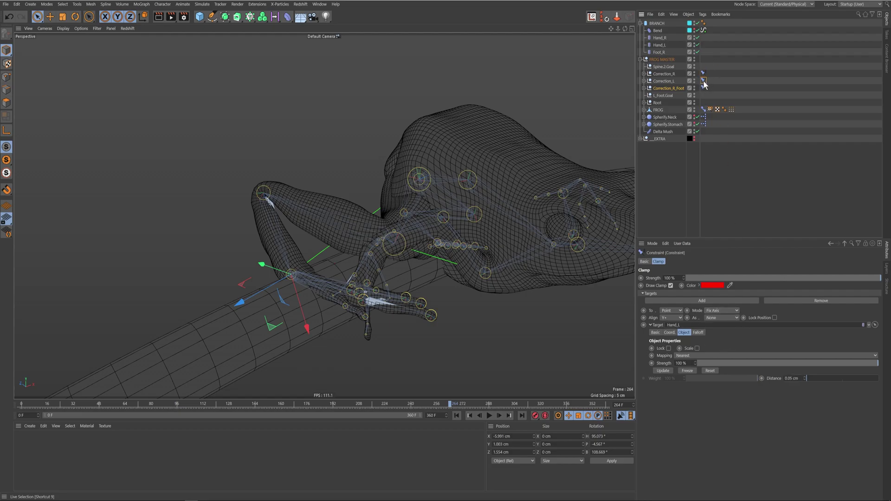
left_click(703, 88)
left_click_drag(404, 297, 487, 262, "alt")
left_click(717, 309)
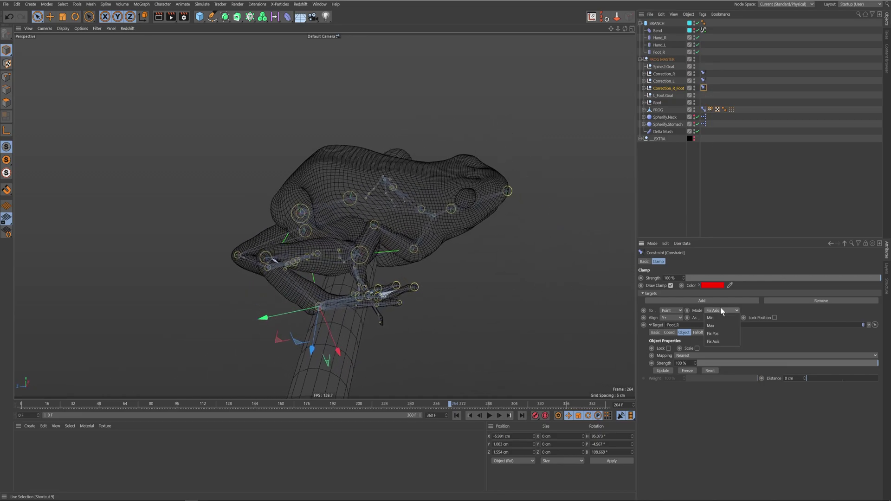
left_click(724, 341)
- Move R_Foot.Goal inside Correction_R_Foot to about Y 0.57 cm, Z -0.57 cm so the foot sits on the branch
left_click_drag(408, 278, 482, 248, "alt")
scroll(421, 249, "up", 5)
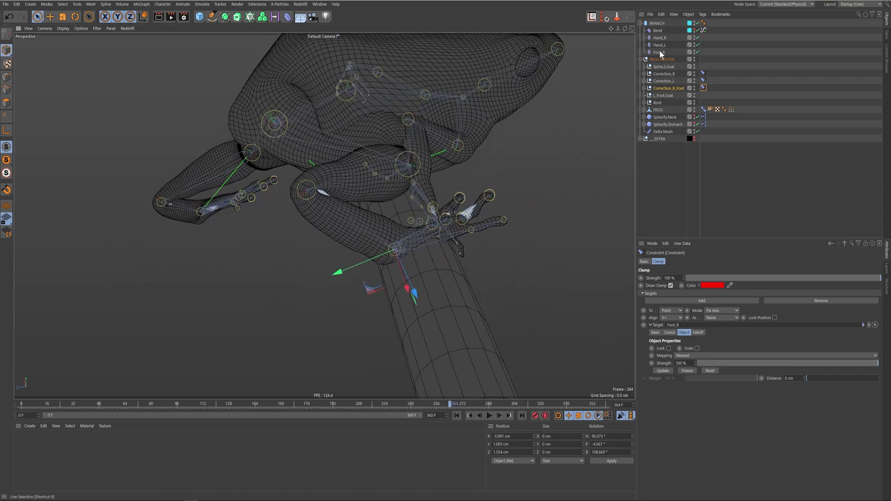
left_click(643, 88)
left_click(661, 95)
mouse_move(460, 260)
left_mouse_down("alt")
mouse_move(428, 269)
mouse_move(400, 244)
mouse_move(462, 256)
left_mouse_up("alt")
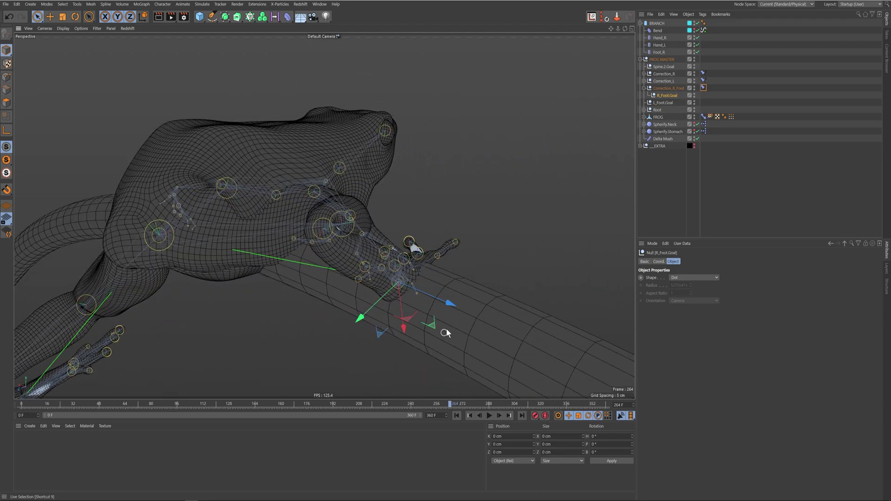
left_click_drag(447, 305, 377, 310)
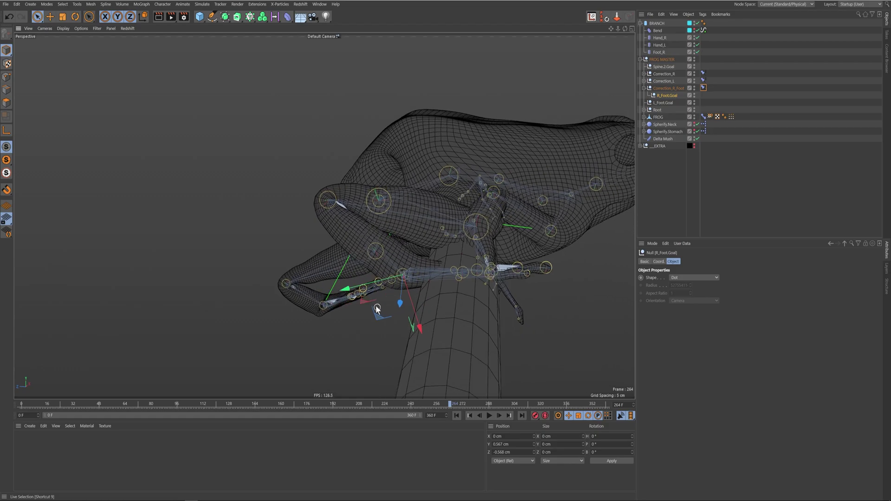
left_click(374, 308)
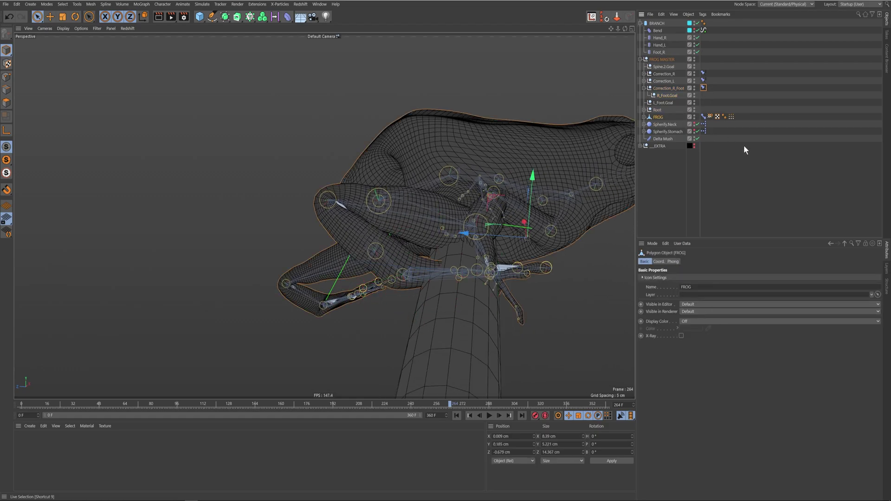
left_click(642, 232)
- Scrub the animation to frame 230 and examine how the right foot follows the branch
left_click(50, 17)
left_click_drag(359, 355, 393, 273, "alt")
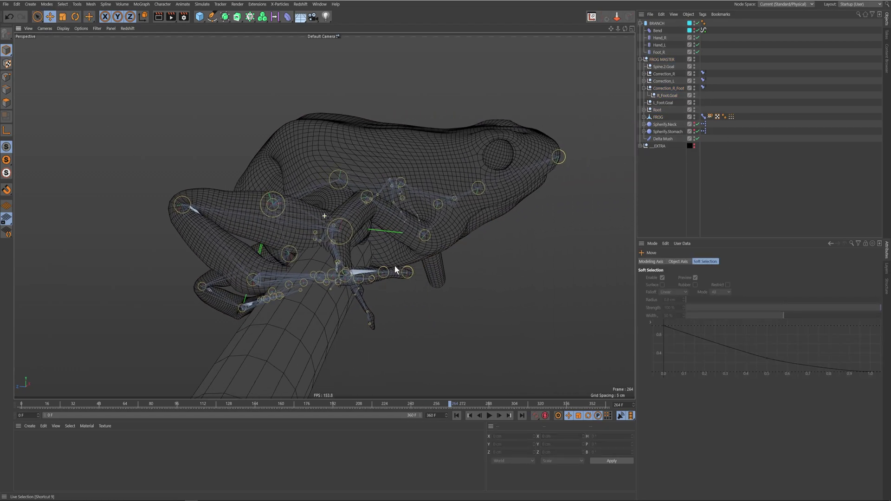
left_click_drag(48, 408, 397, 408)
left_click_drag(344, 253, 534, 232, "alt")
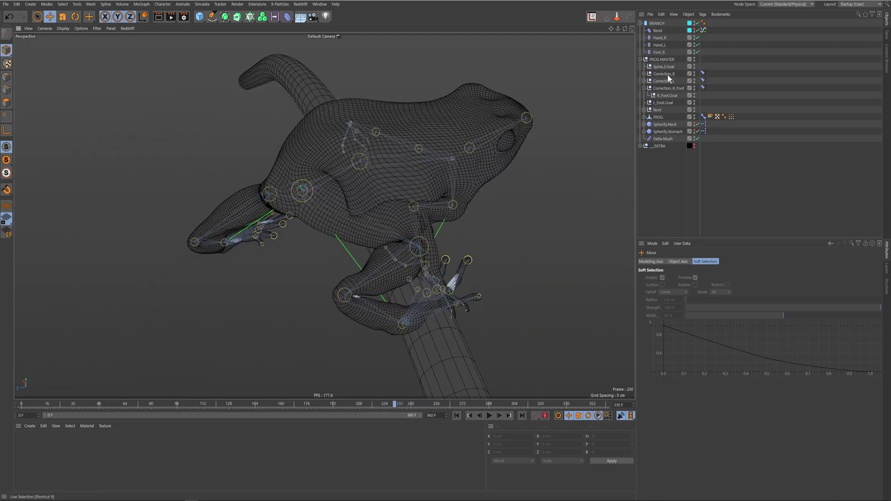
- Move R_Foot.Goal at frame 230 off the branch to about X 0.81 cm, Y 3.47 cm, Z -0.57 cm
left_click(662, 95)
left_click_drag(381, 223, 406, 165, "alt")
left_click_drag(351, 268, 251, 353)
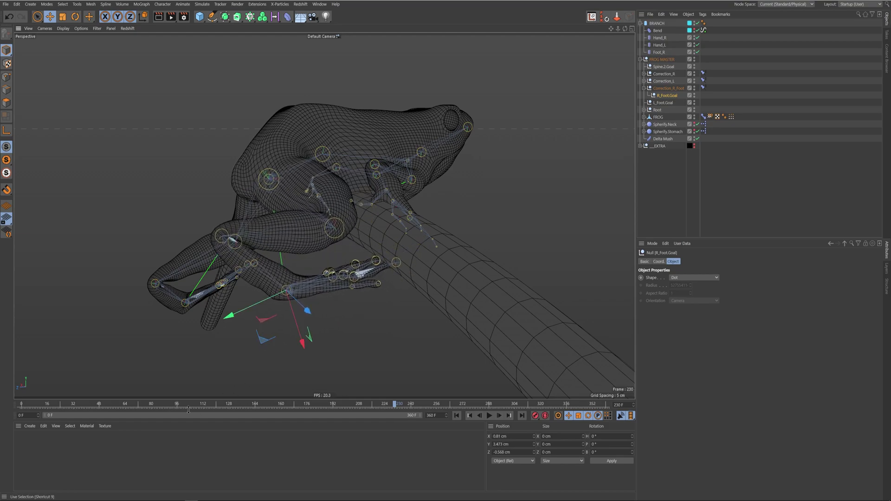
- At frame 263, move R_Foot.Goal back onto the branch at about X -0.64 cm, Y 0.72 cm, Z -0.17 cm
left_click_drag(213, 404, 448, 402)
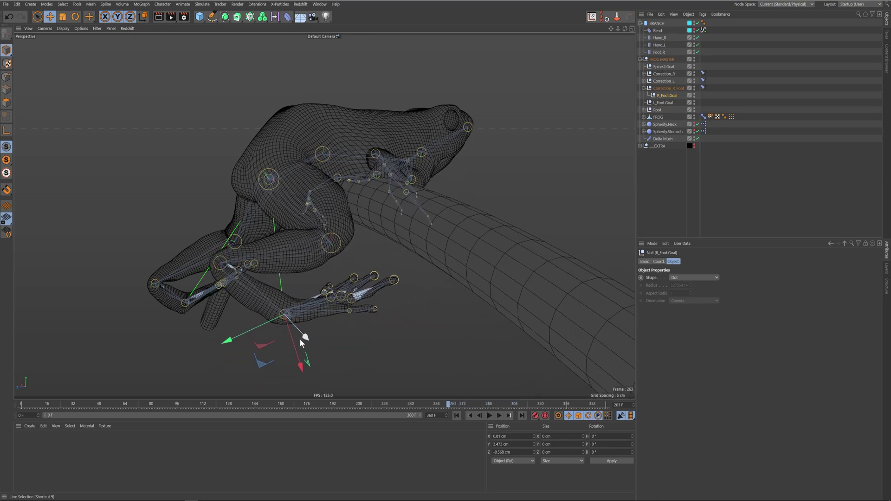
left_click_drag(275, 345, 349, 270)
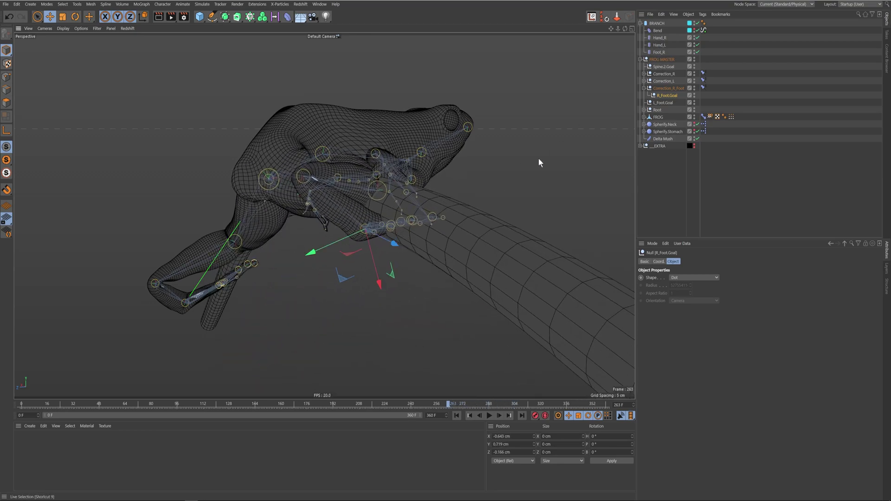
- Set the Clamp distance of Correction_R_Foot to 0.01 cm, lock its Foot_R target, and scrub the animation to check the foot
left_click(703, 87)
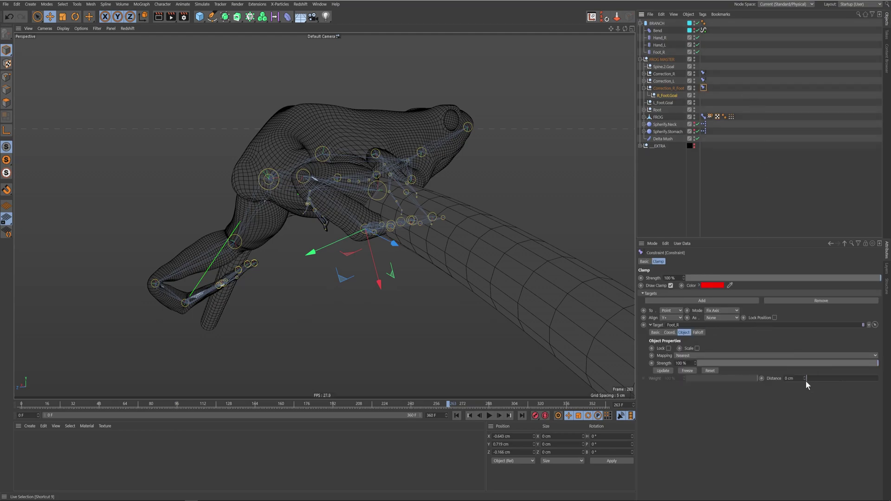
left_click_drag(807, 377, 805, 378)
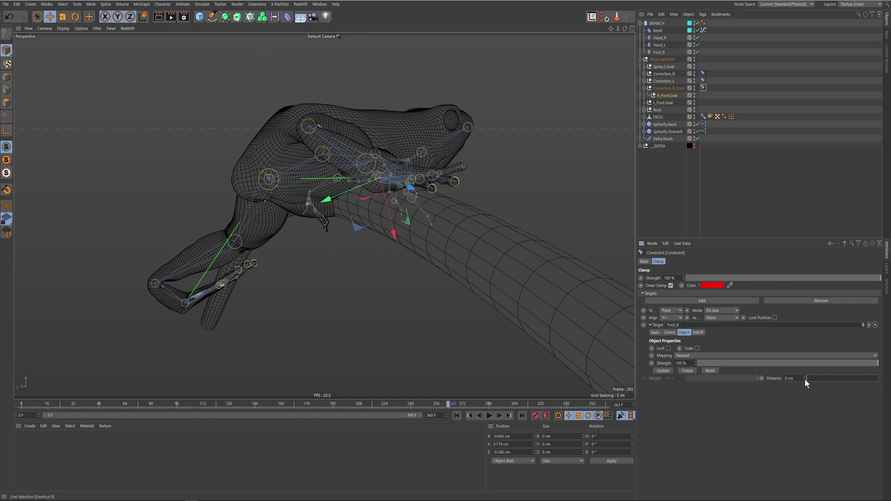
type("0.01")
key("Return")
left_click(669, 349)
left_click(668, 348)
left_click(669, 349)
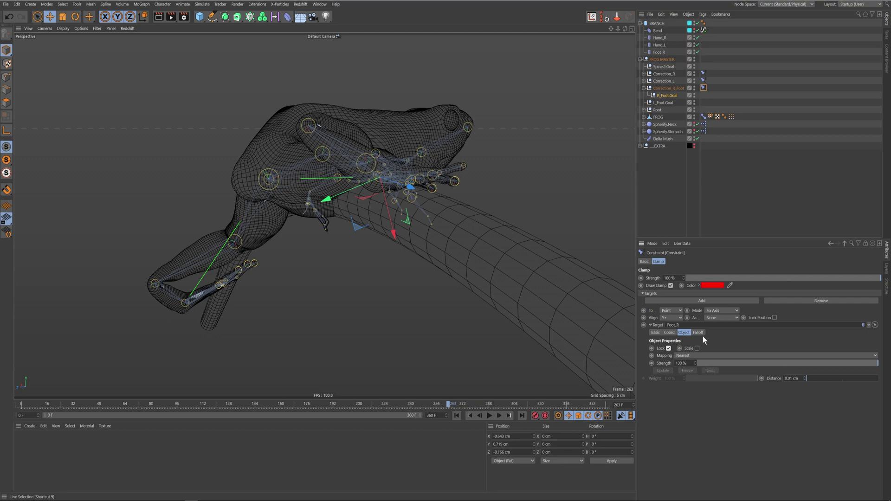
left_click_drag(262, 403, 320, 413)
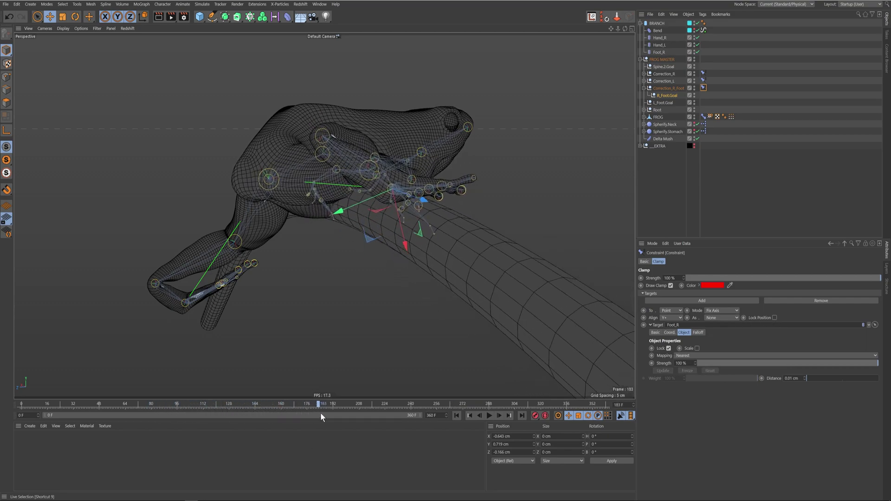
scroll(462, 226, "up", 5)
scroll(482, 260, "down", 5)
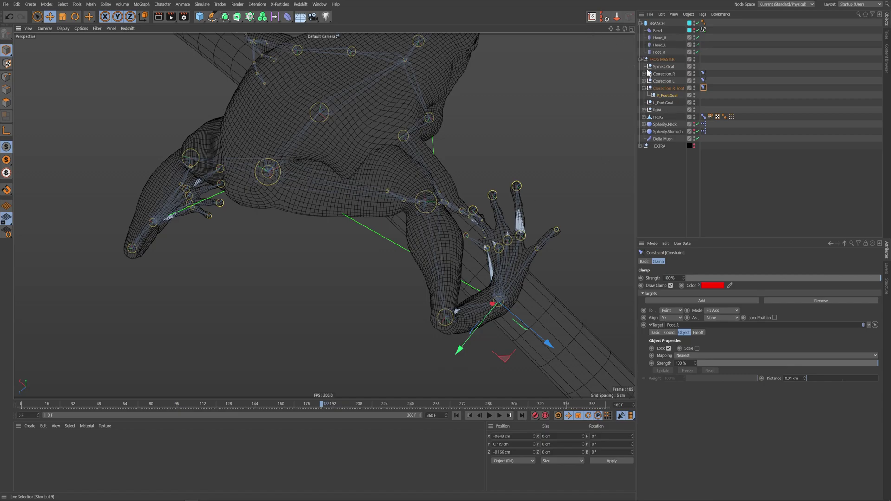
- With autokeying enabled at frame 0, rotate the R_Thigh joint to about H -55.8°, P 148.8°, B 60.1°
left_click(644, 90)
left_click(644, 103)
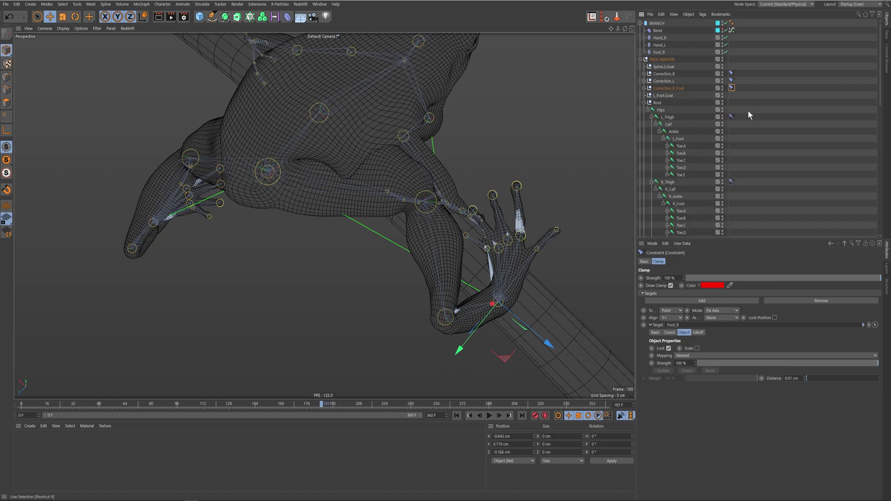
scroll(881, 100, "down", 3)
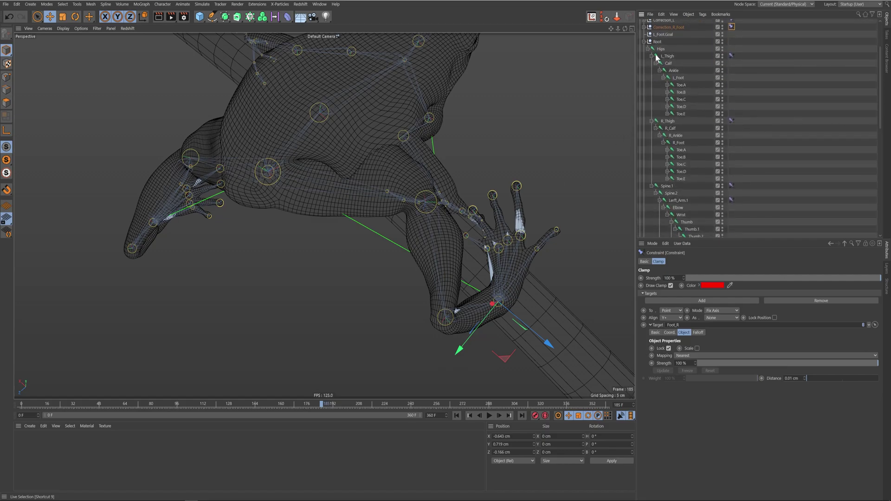
left_click(669, 56)
left_click(668, 121)
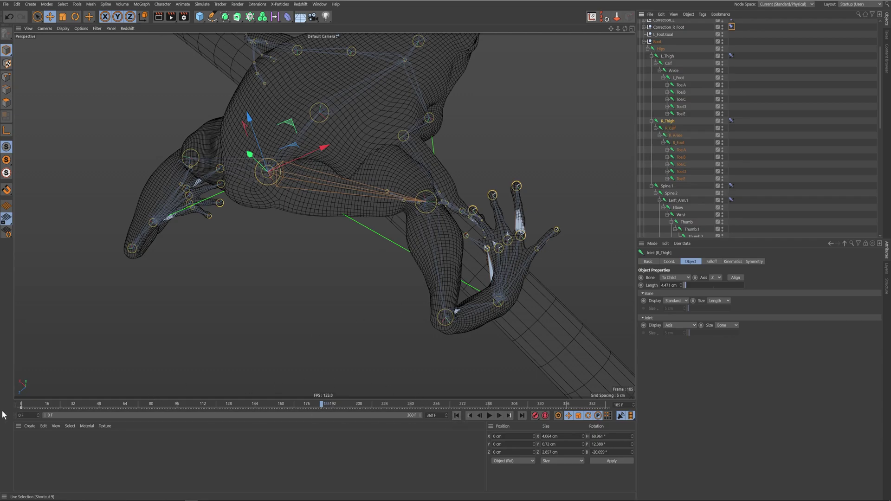
left_click(22, 407)
left_click(545, 415)
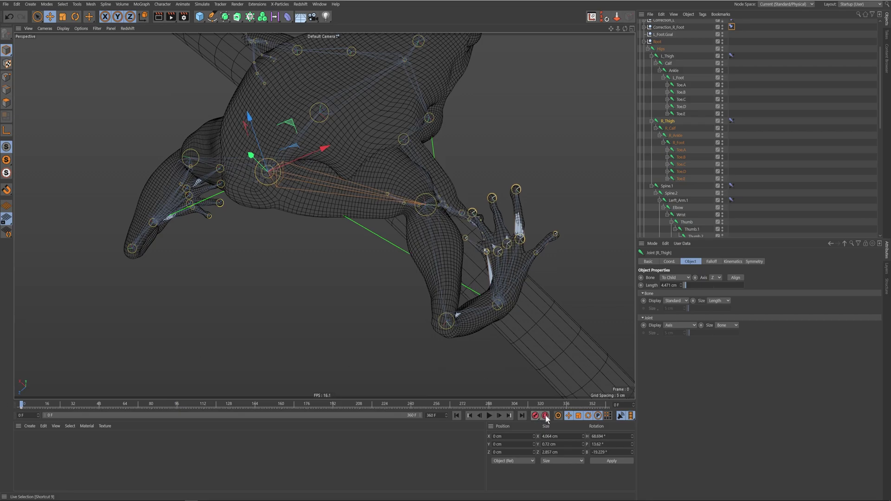
key("r")
left_click_drag(302, 188, 290, 273)
left_click_drag(325, 259, 325, 200, "alt")
key("e")
key("e")
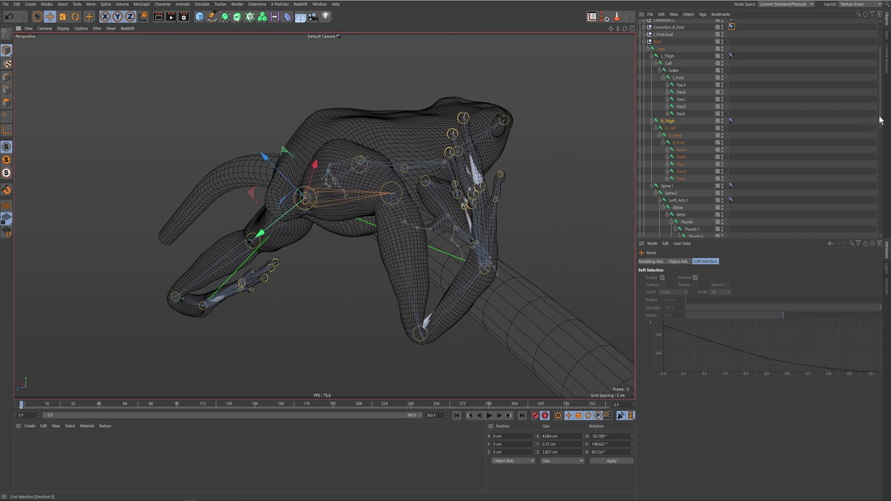
- Move R_Foot.Goal to about X 1.19 cm, Y 1.4 cm, Z -0.36 cm and scrub to frame 203 to check the leg
left_click_drag(879, 120, 867, 49)
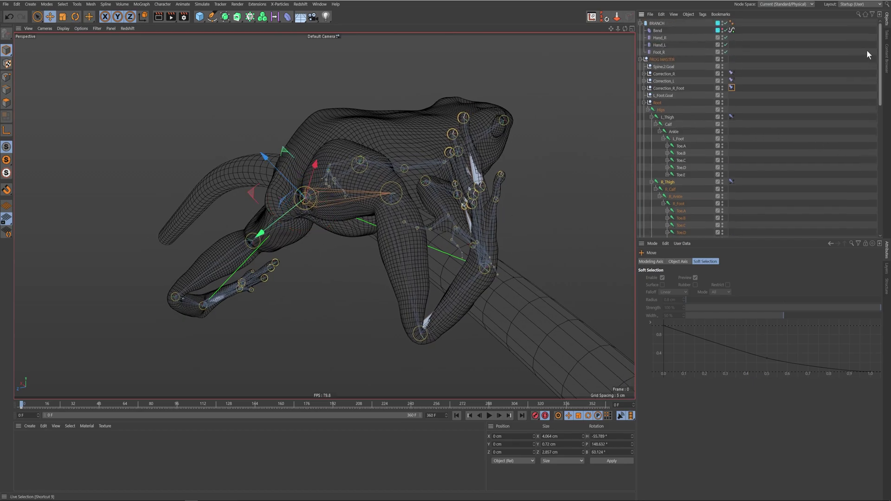
left_click(645, 89)
left_click(644, 88)
left_click(668, 95)
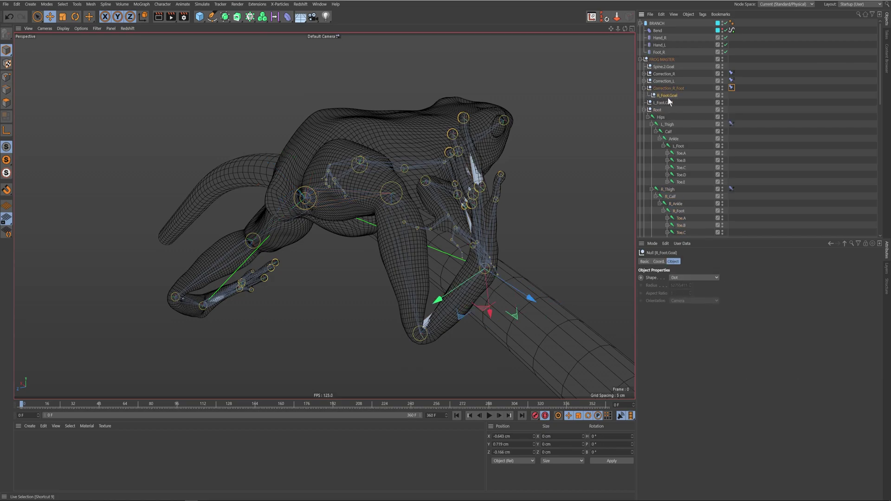
left_click_drag(492, 303, 421, 309, "alt")
left_click_drag(27, 408, 243, 419)
left_click_drag(345, 423, 352, 424)
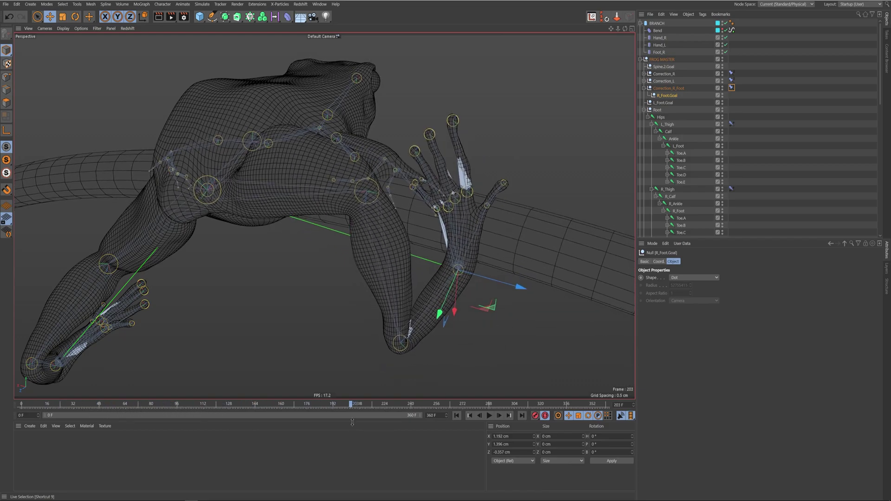
- Rotate joints Toe.A through Toe.E of R_Foot together at frame 0 by about 71° in pitch so they lie toward the branch
left_click_drag(880, 101, 887, 136)
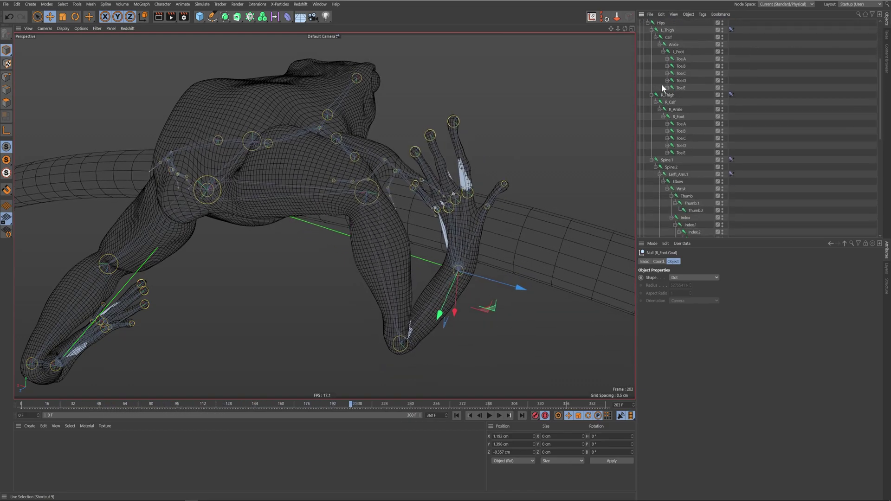
left_click(680, 123)
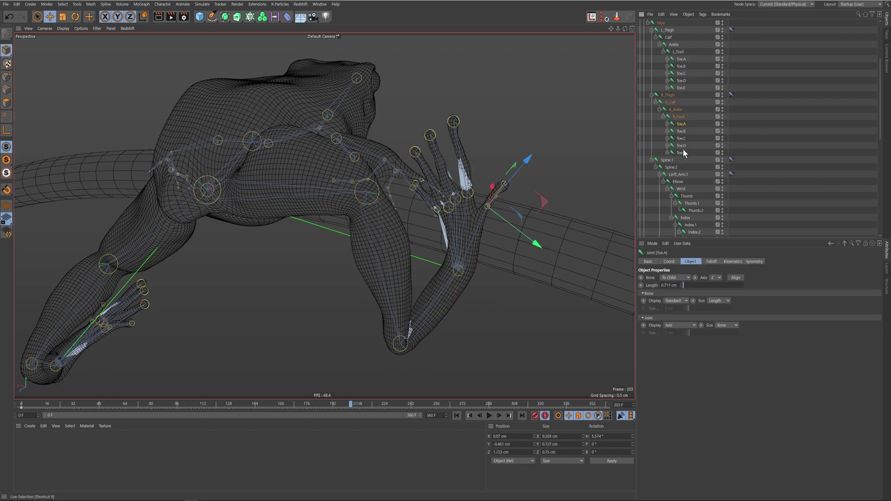
left_click(681, 153, "shift")
key("r")
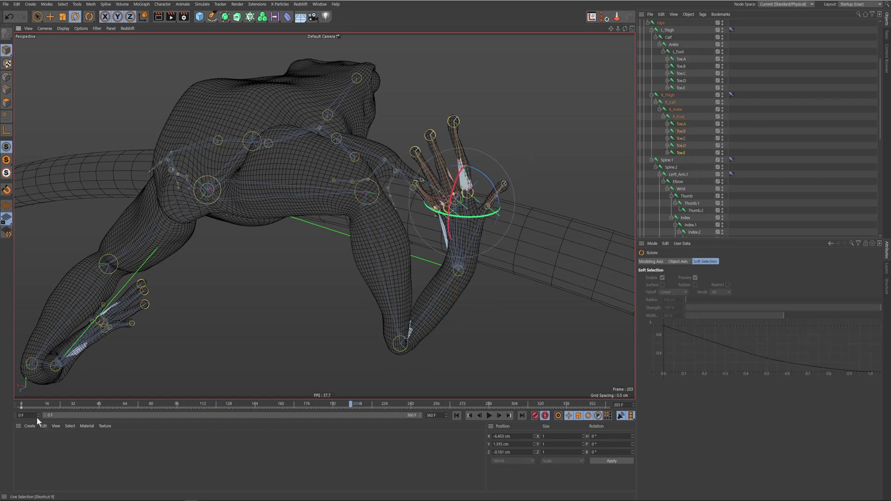
left_click(21, 407)
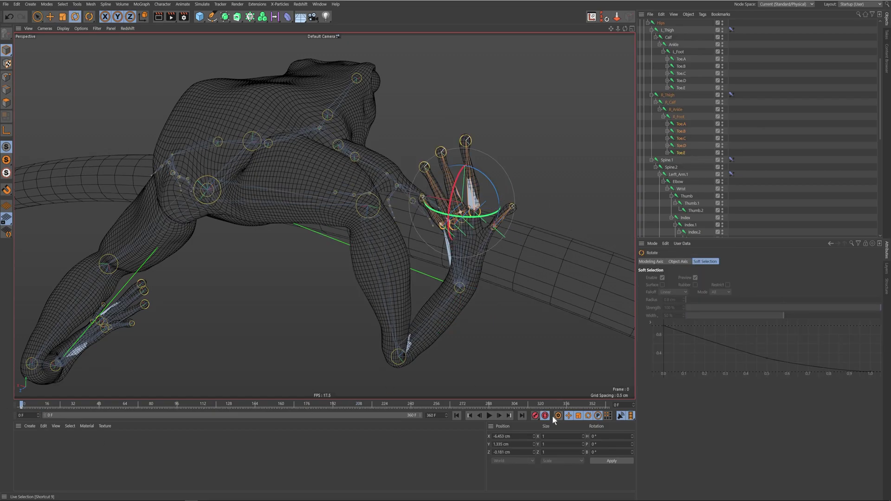
left_click_drag(455, 186, 451, 236)
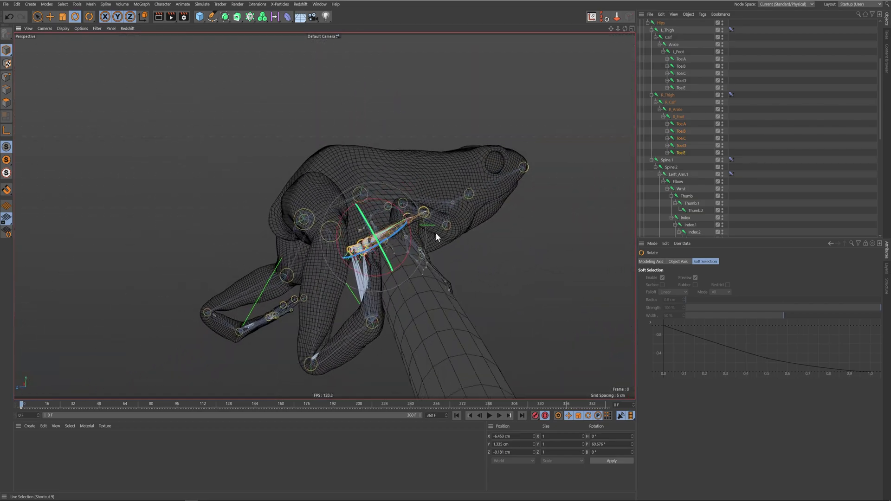
left_click_drag(383, 199, 395, 204)
key("e")
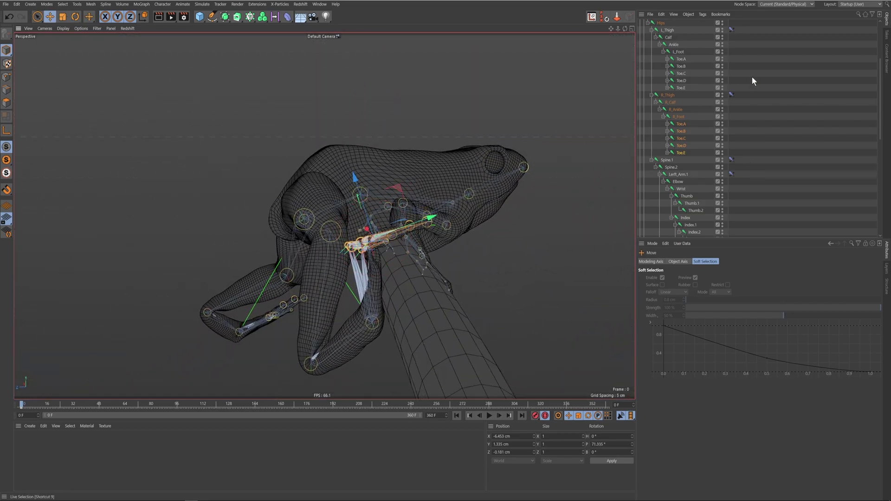
- Move R_Foot.Goal to about X 1.73 cm, Y 1.59 cm, Z -0.32 cm and scrub the animation to check the foot's contact
scroll(701, 67, "up", 5)
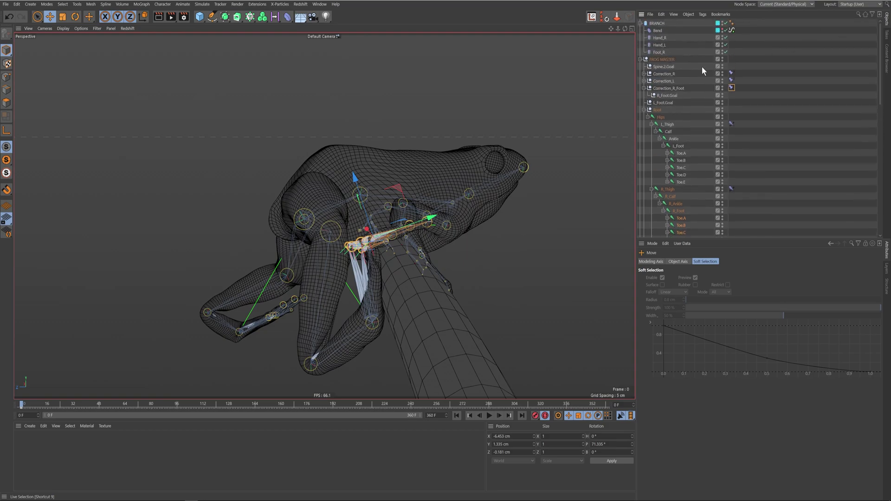
left_click(668, 89)
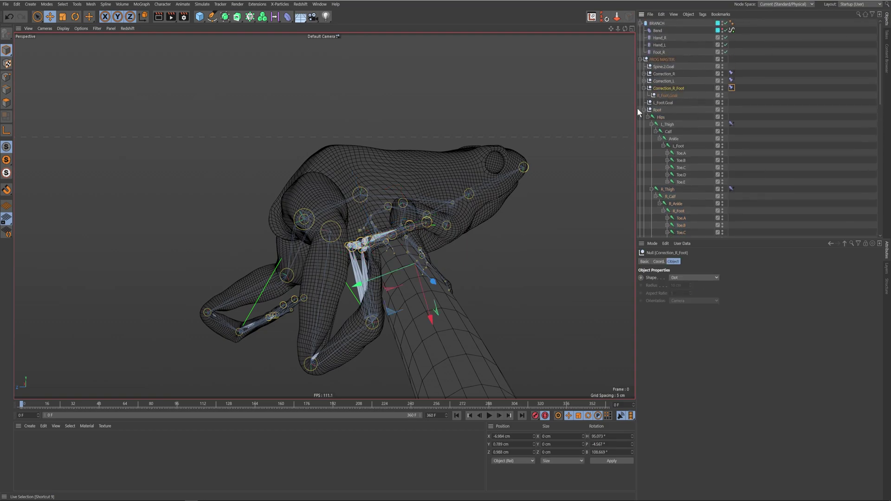
left_click(666, 96)
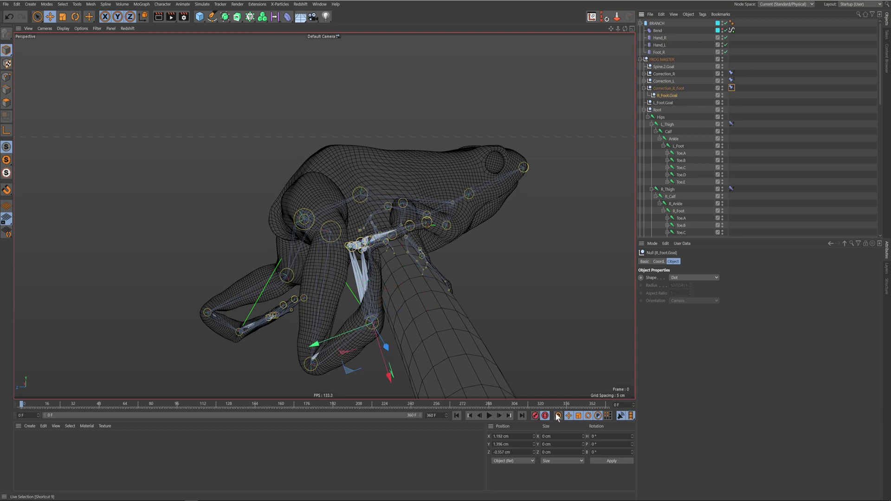
left_click_drag(387, 369, 547, 381)
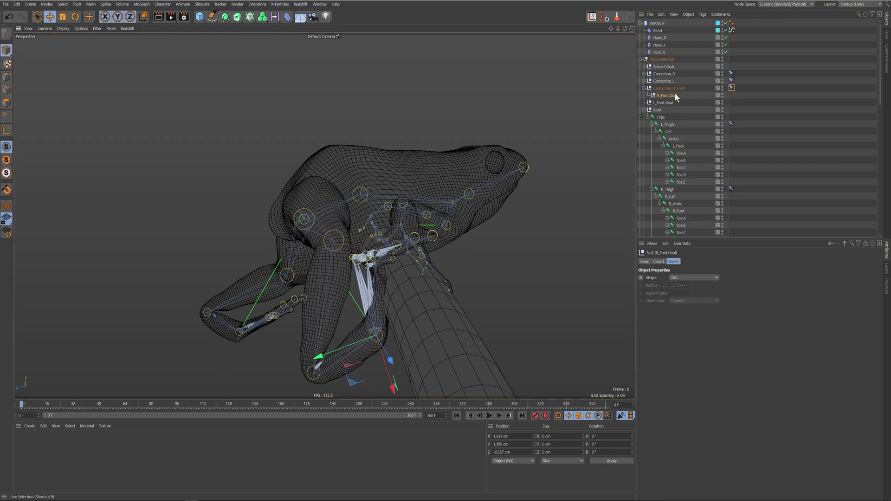
left_click_drag(404, 330, 308, 377)
left_click_drag(24, 408, 524, 425)
left_click_drag(419, 275, 247, 280, "alt")
left_click_drag(30, 404, 253, 417)
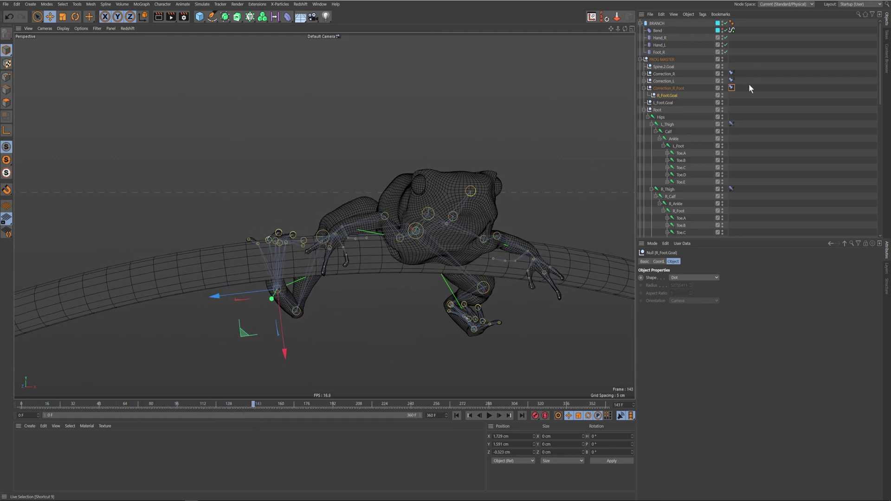
- Set the priority of the Correction_R_Foot constraint to Generators with a value of 1
left_click(691, 88)
left_click(731, 88)
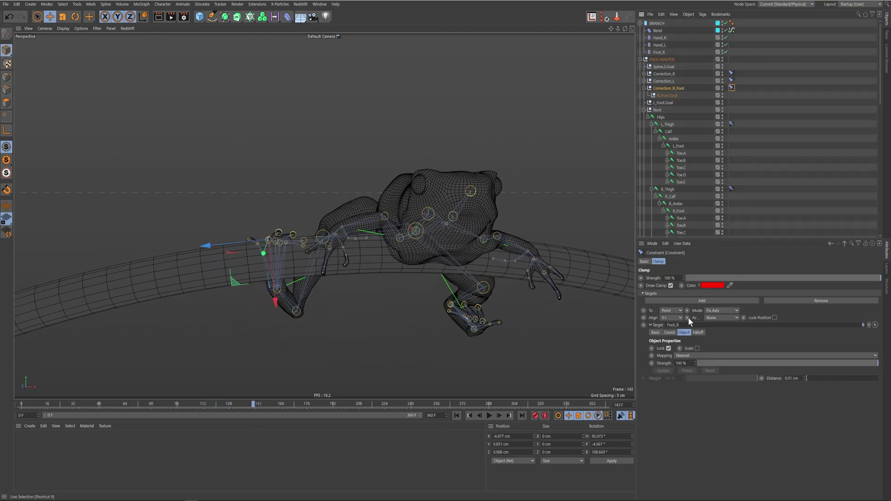
left_click(645, 261)
left_click(680, 302)
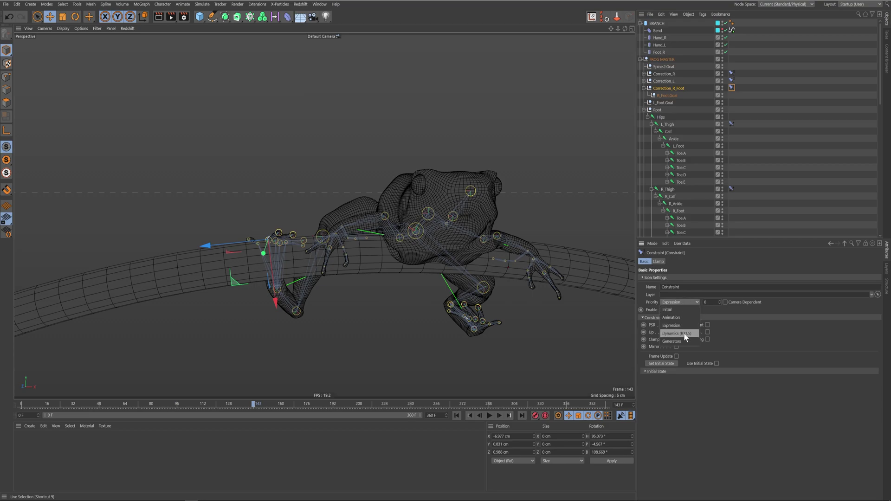
left_click(719, 300)
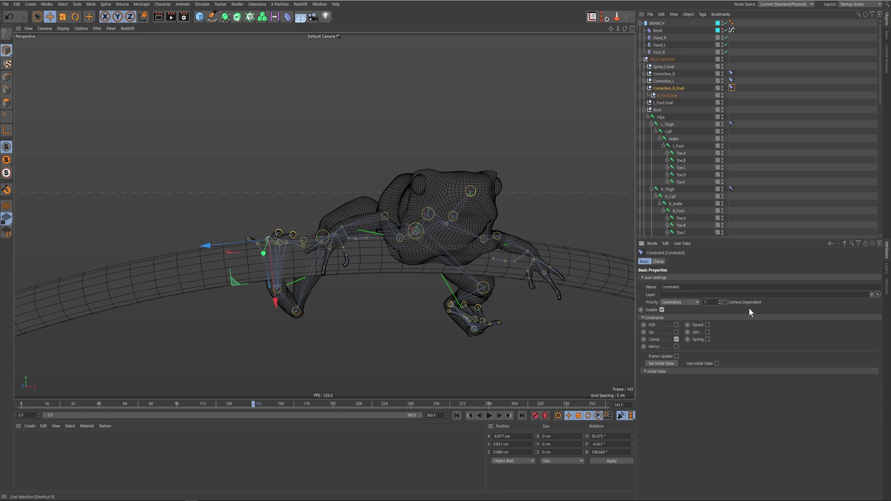
- Switch to the frog_rain_v02.c4d project and examine the Bend and Correction deformers under BRANCH
left_click(319, 4)
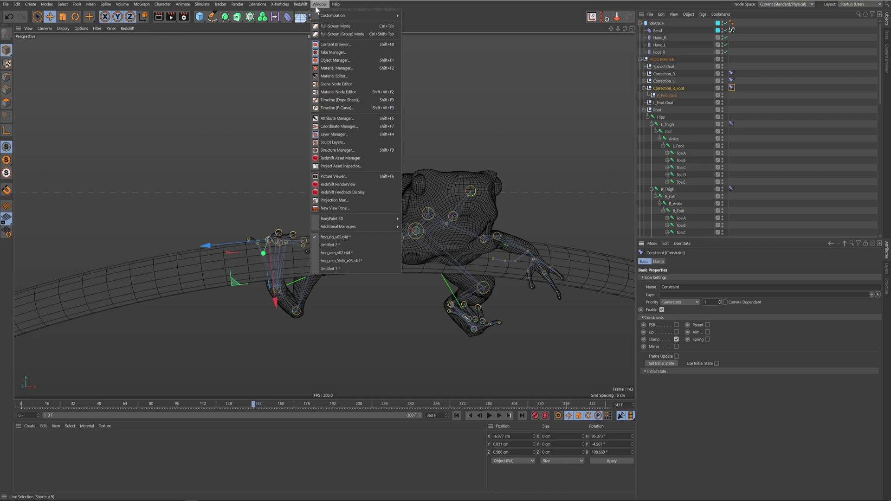
left_click(357, 253)
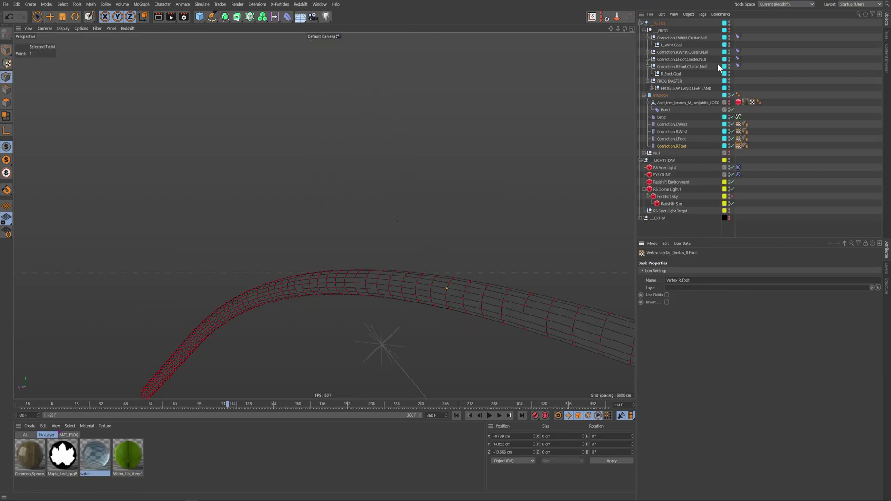
left_click(6, 49)
left_click(774, 111)
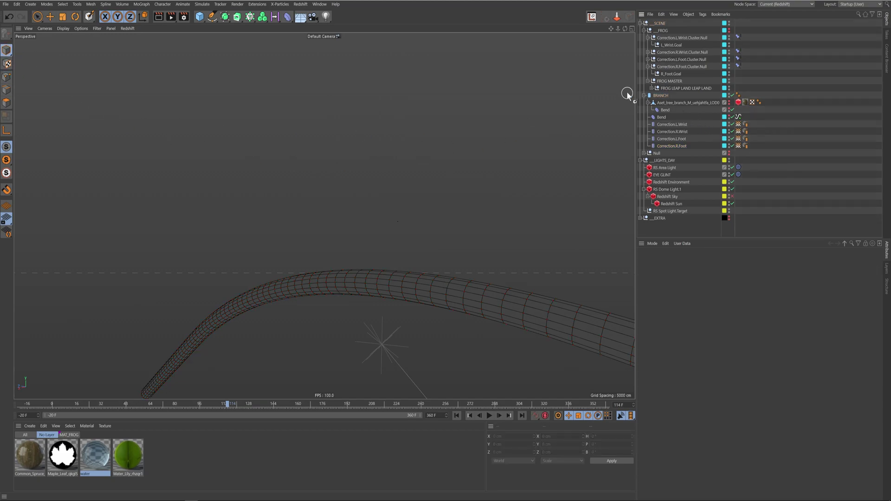
left_click(649, 103)
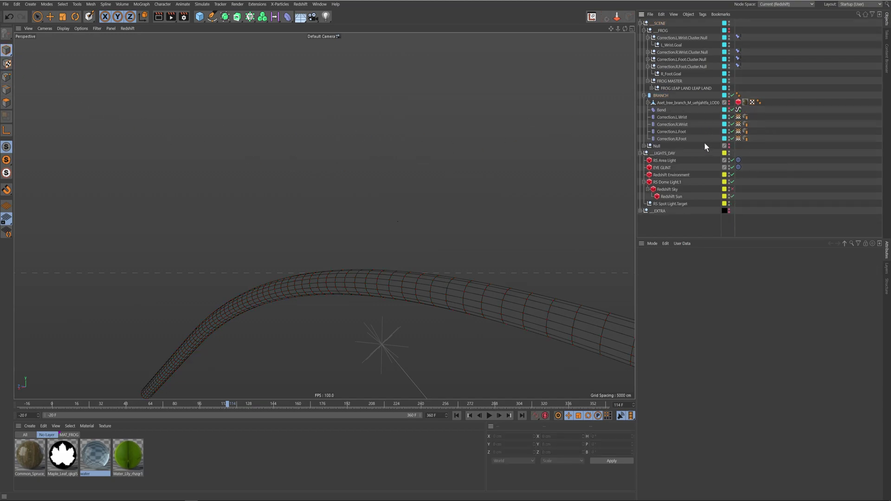
left_click(660, 96)
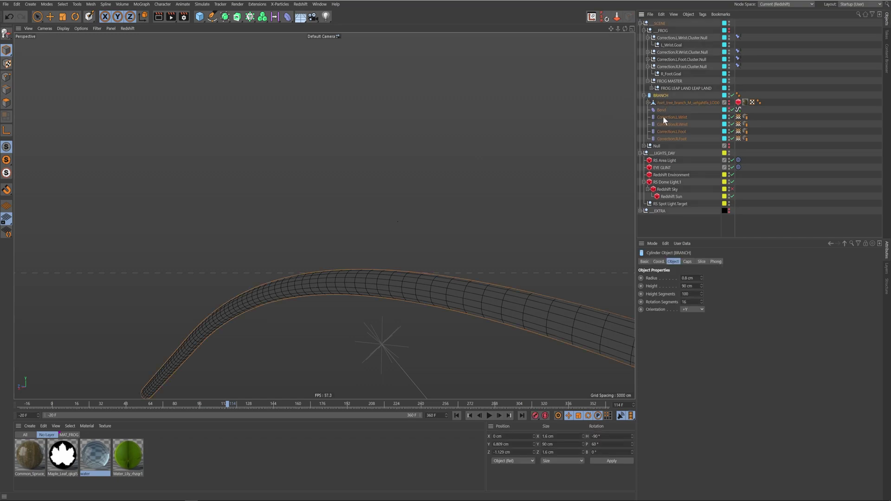
left_click(644, 96)
- Examine the wrist goals nested inside the Correction cluster nulls of the _FROG group
left_click(672, 43)
left_click(676, 52)
left_click(648, 52)
left_click(668, 59)
left_click(648, 52)
left_click(648, 38)
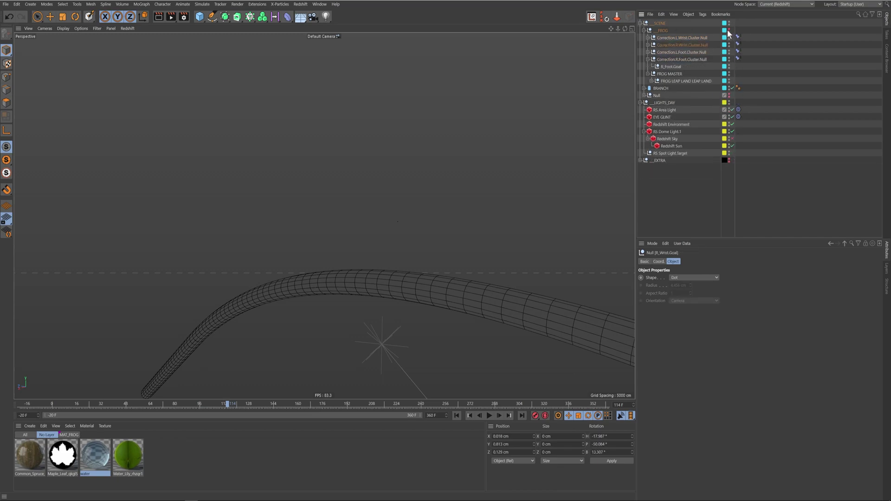
- Show the _FROG group in the viewport and scrub the animation to check how the frog follows the bending branch
left_click(728, 30)
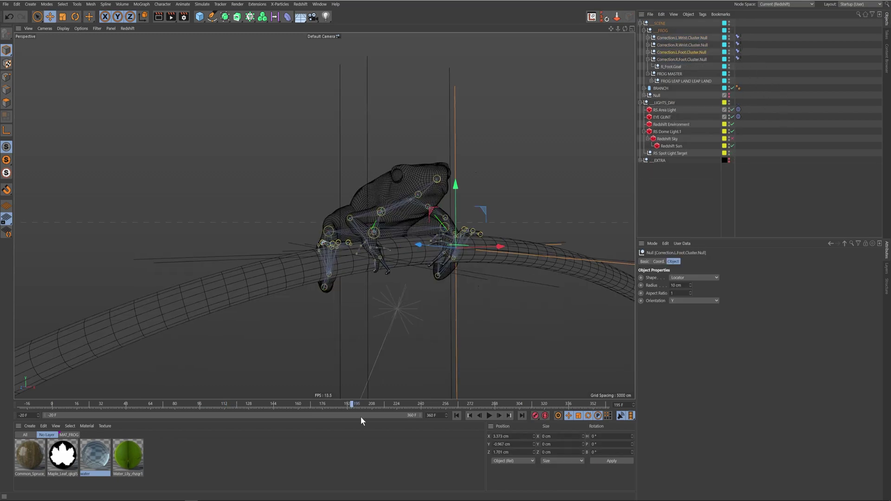
left_click_drag(361, 411, 507, 401)
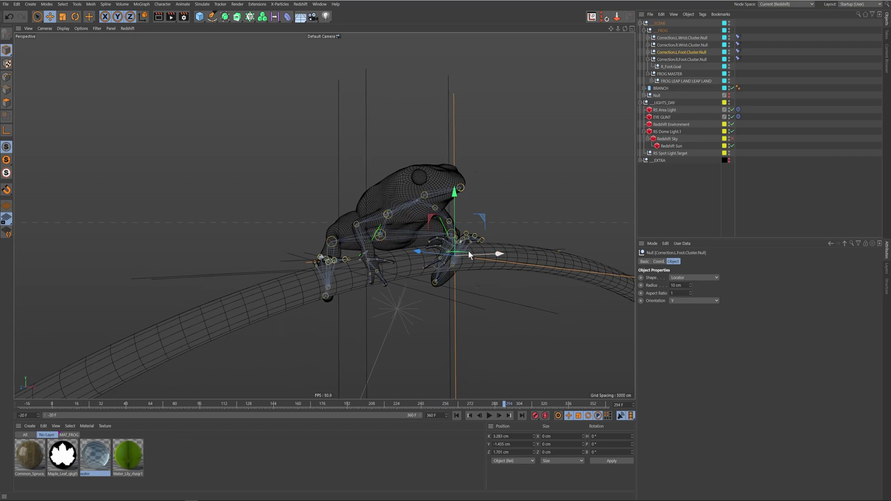
left_click_drag(146, 405, 323, 404)
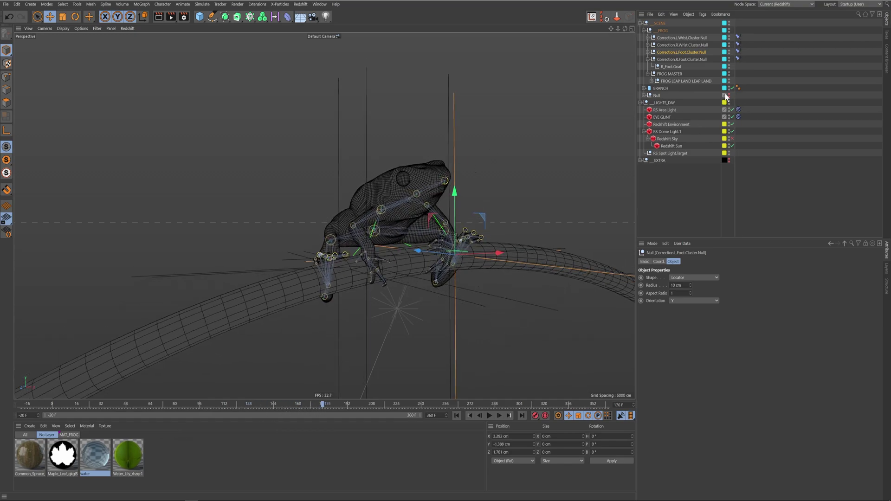
- Examine the Vibrate tag settings on the Hips joint in the FROG LEAP LAND hierarchy and scrub the animation
left_click(647, 59)
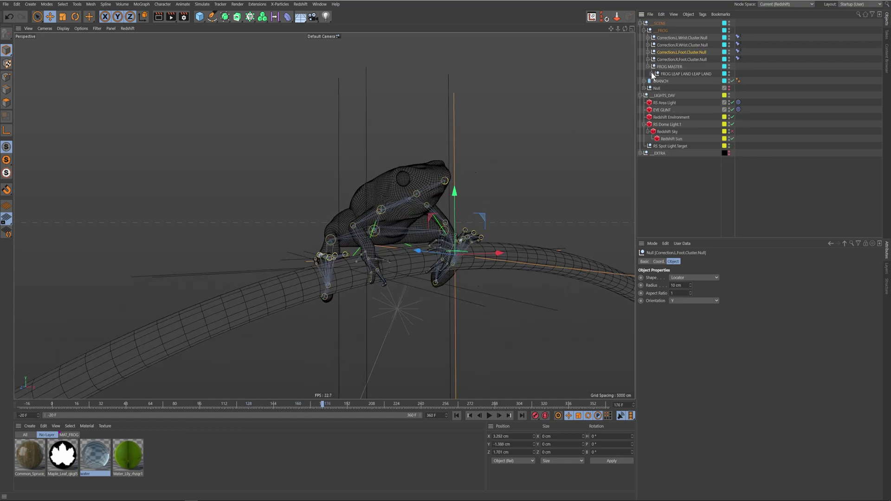
left_click(652, 74)
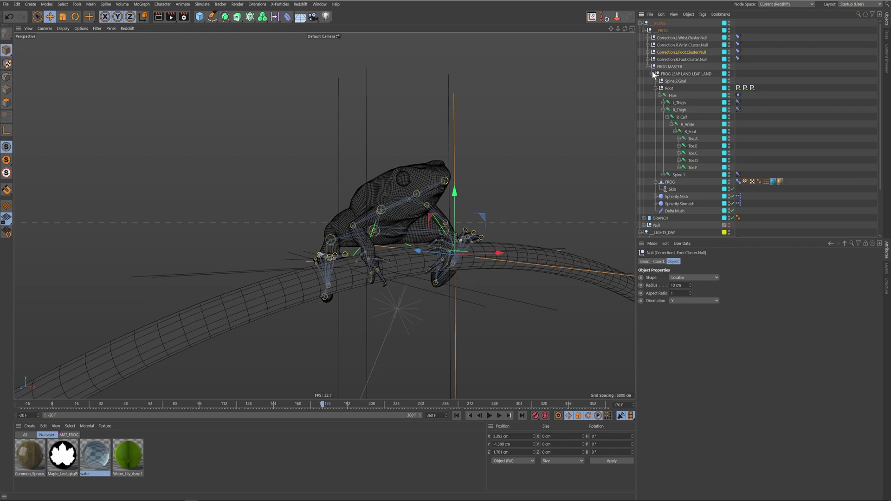
left_click(672, 96)
left_click(738, 95)
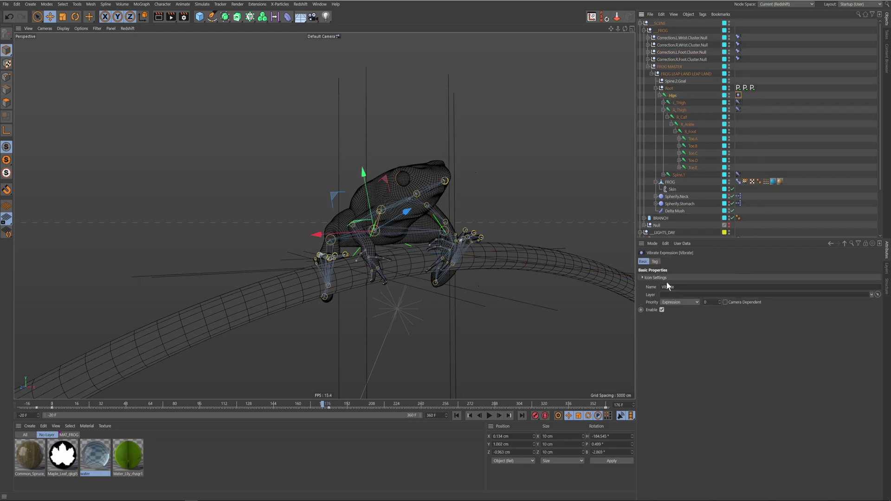
left_click(655, 261)
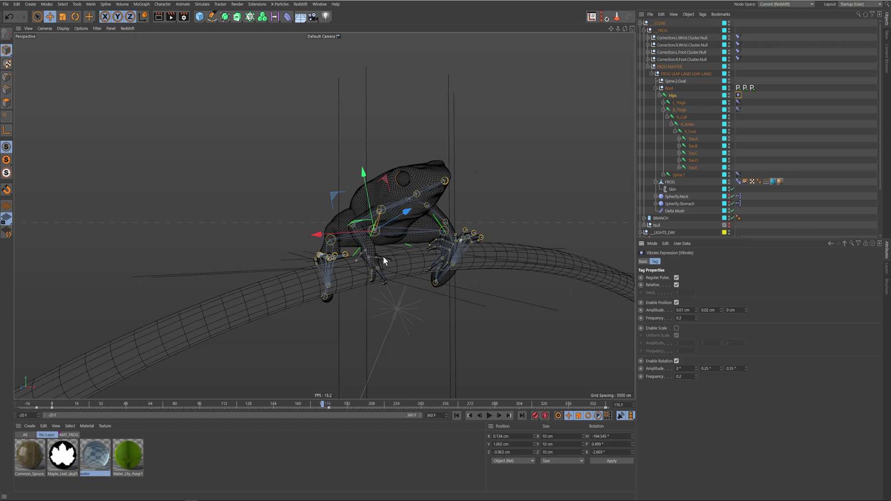
left_click_drag(319, 403, 252, 402)
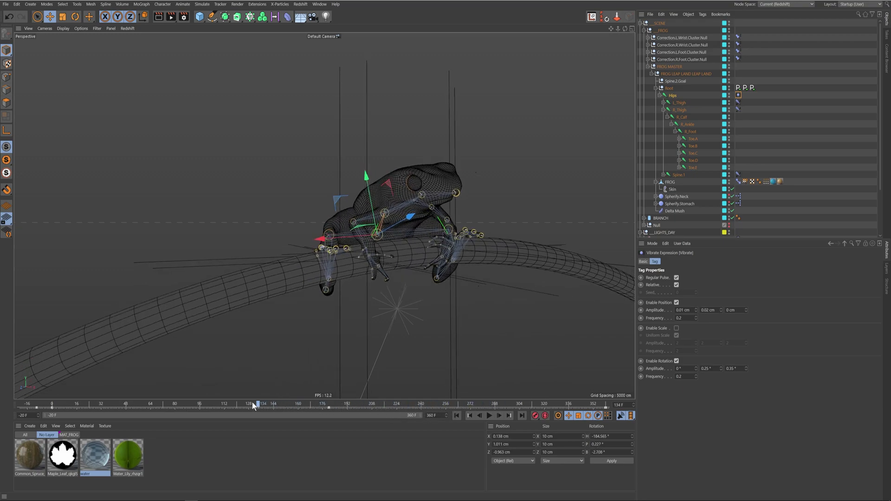
- Examine the Hips joint's coordinates and keyframes, scrubbing the timeline to check the body's movement up close
left_click(671, 95)
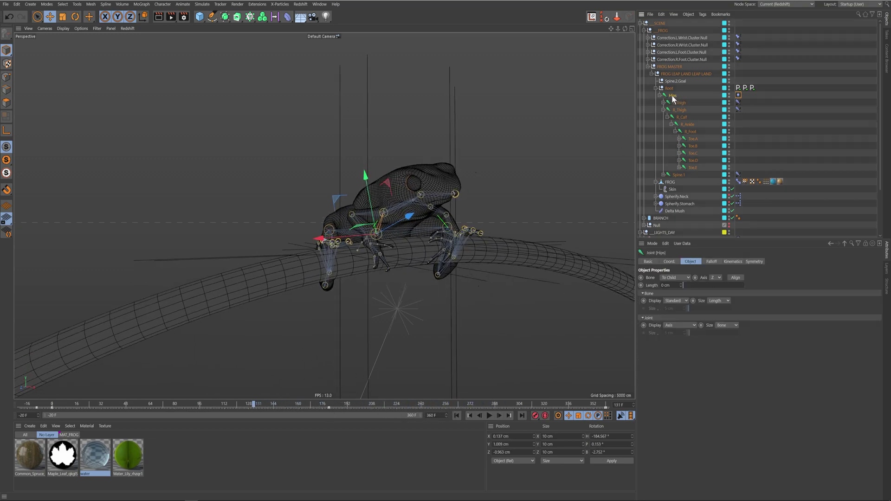
left_click(672, 262)
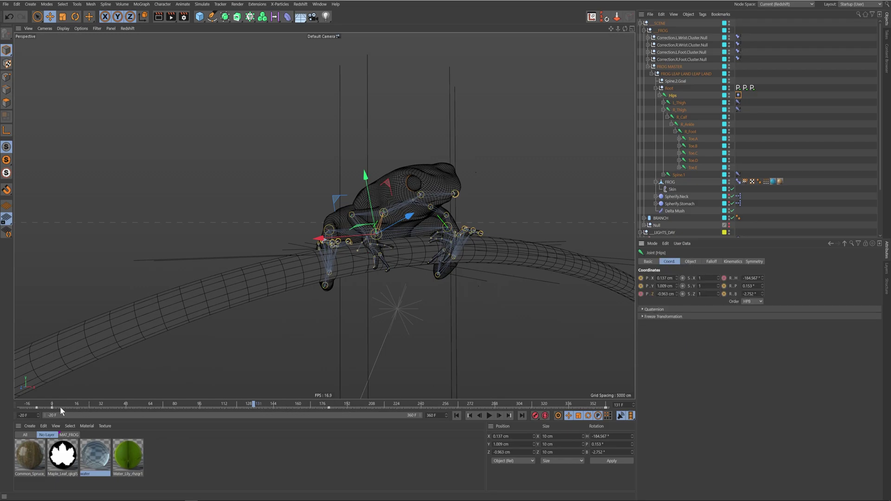
mouse_move(341, 408)
left_mouse_down()
mouse_move(605, 405)
mouse_move(369, 394)
mouse_move(298, 400)
mouse_move(357, 404)
left_mouse_up()
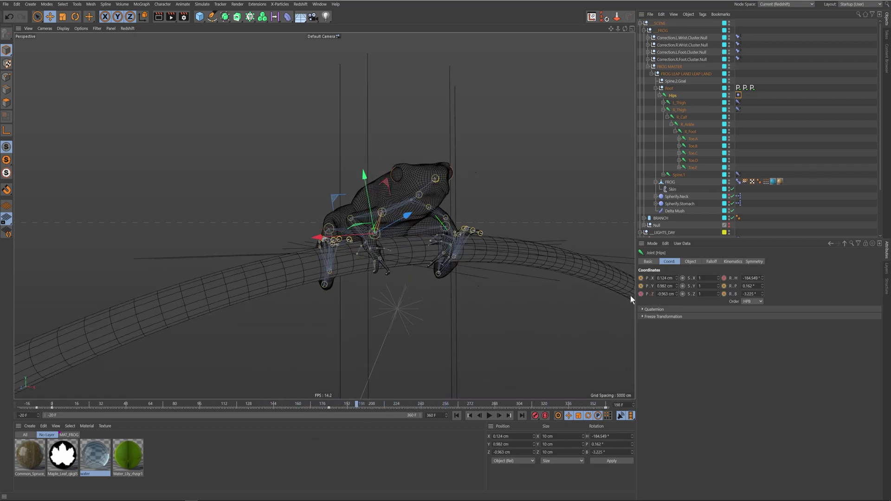
scroll(375, 233, "up", 5)
left_click_drag(375, 233, 440, 281, "alt")
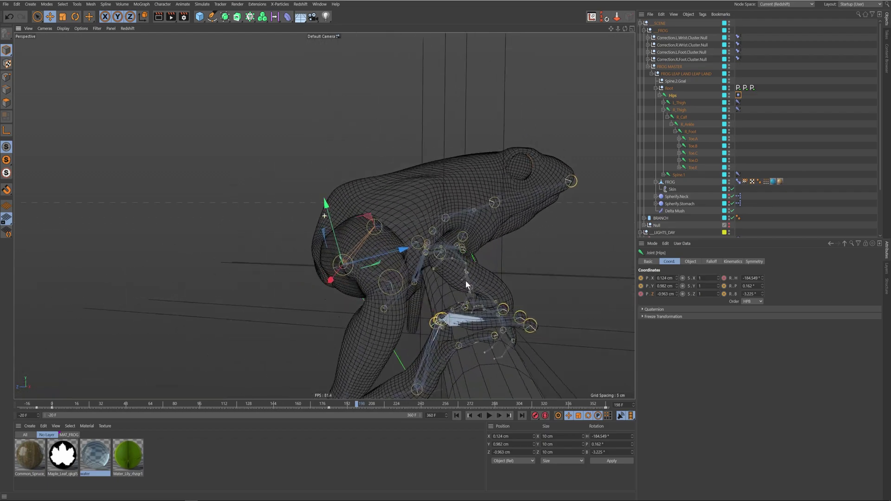
left_click_drag(110, 407, 406, 405)
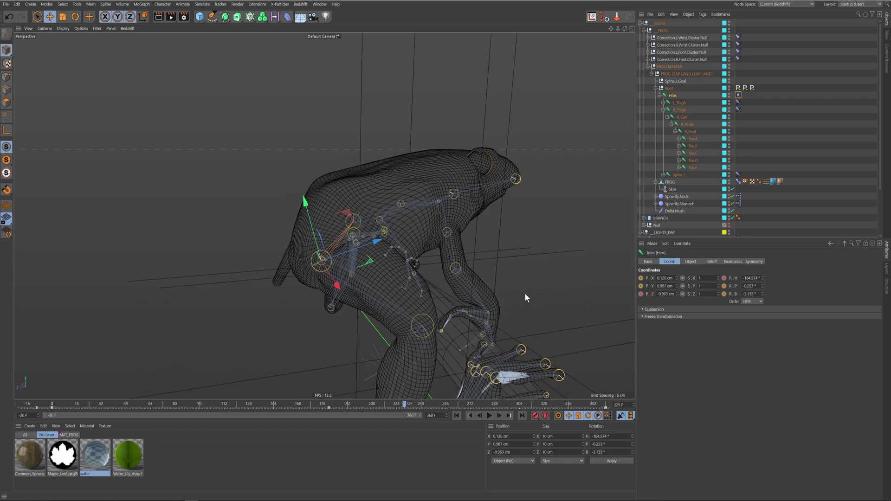
left_click_drag(419, 281, 497, 292, "alt")
scroll(498, 292, "down", 6)
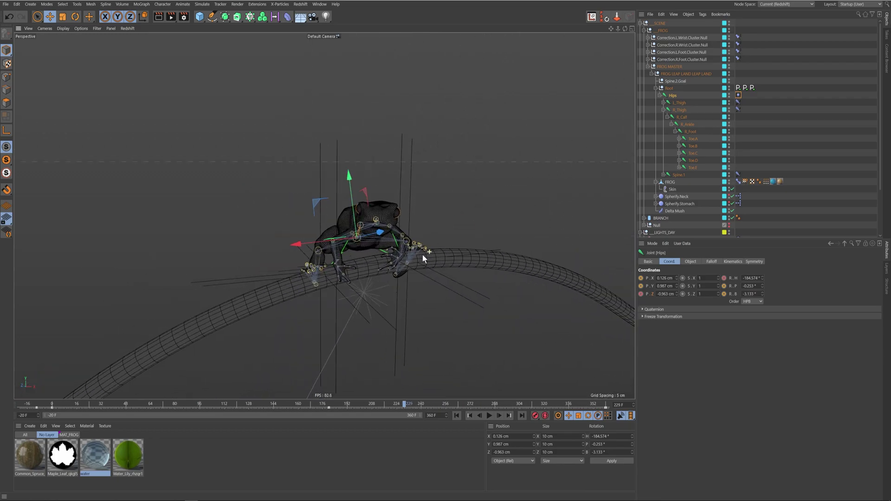
- Examine the Signal tag and strength of the Bend deformer under BRANCH while scrubbing the animation
left_click(644, 30)
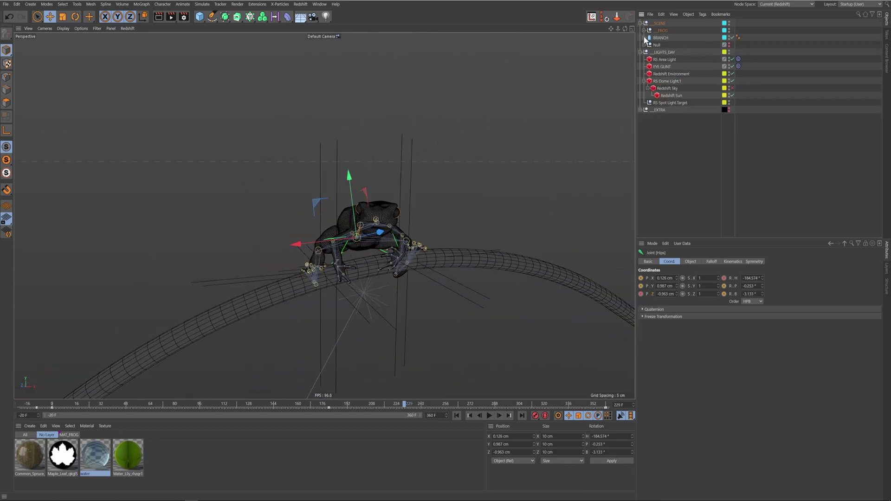
left_click(644, 38)
left_click(738, 52)
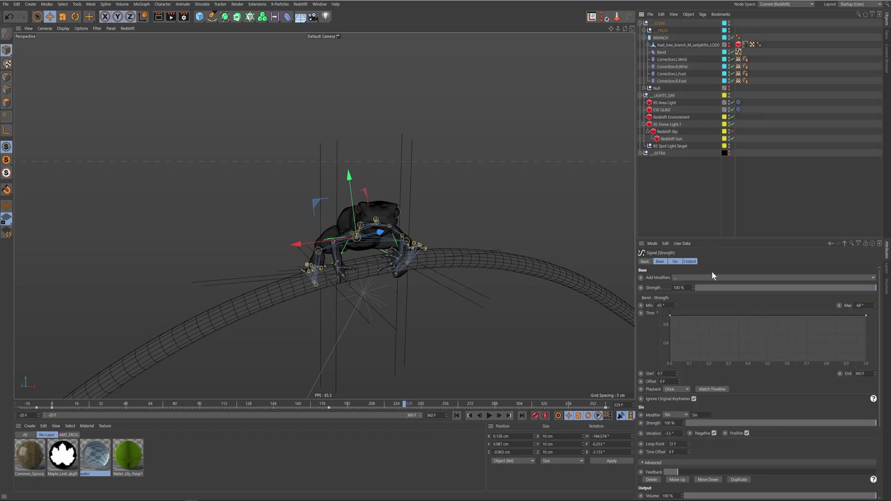
left_click(662, 52)
left_click(673, 262)
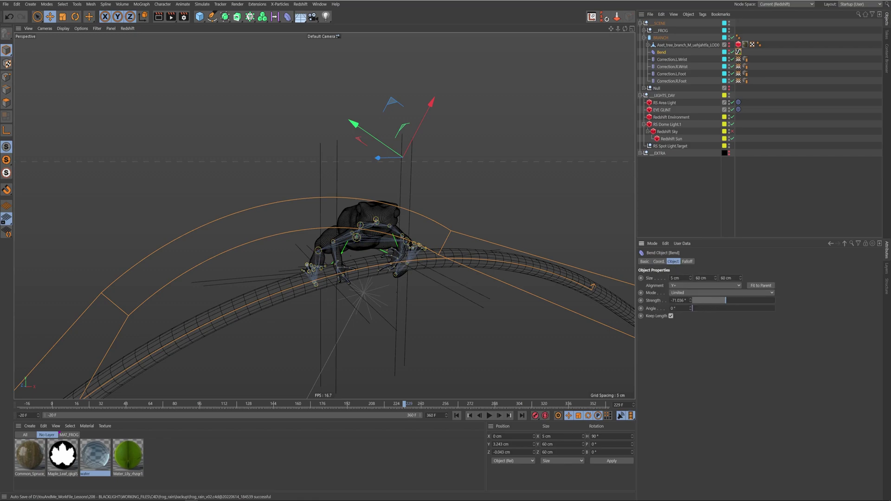
left_click_drag(358, 402, 402, 402)
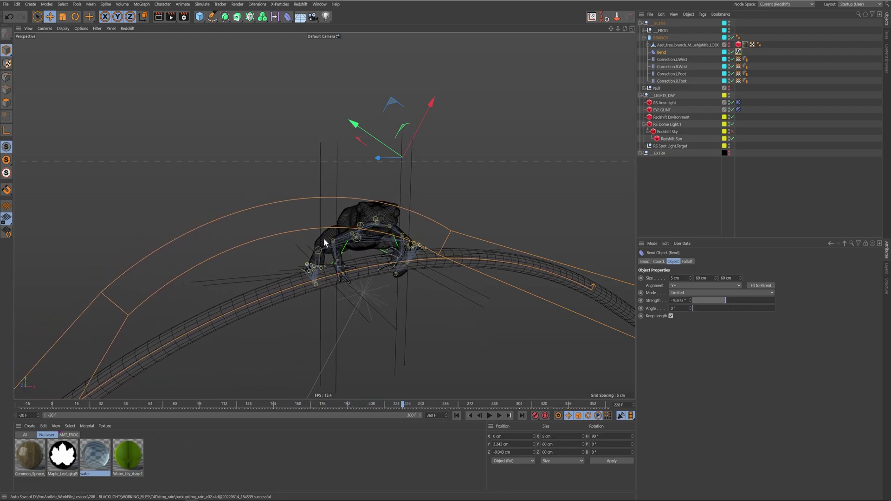
- Inspect the frog's hands and feet on the bent branch from several angles and clear the selection
scroll(374, 230, "up", 5)
left_click_drag(369, 297, 453, 226, "alt")
scroll(372, 293, "up", 6)
left_click_drag(360, 273, 424, 232, "alt")
scroll(455, 232, "down", 8)
scroll(424, 232, "up", 3)
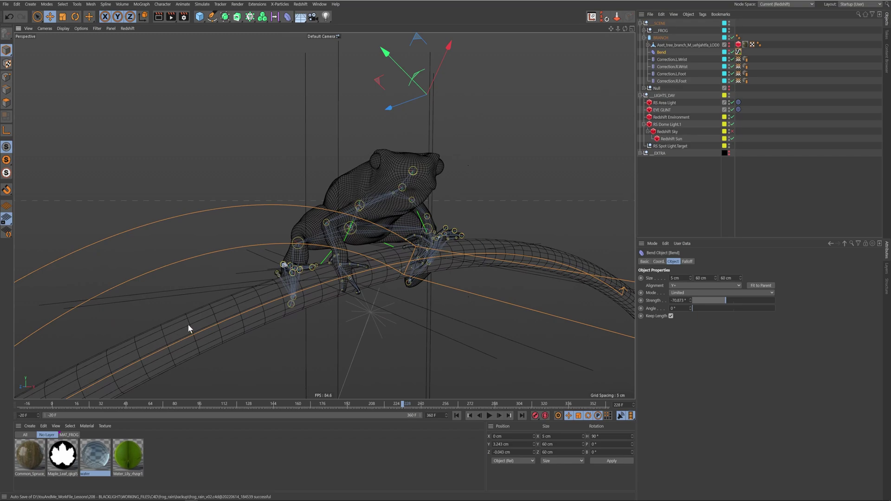
left_click(672, 169)
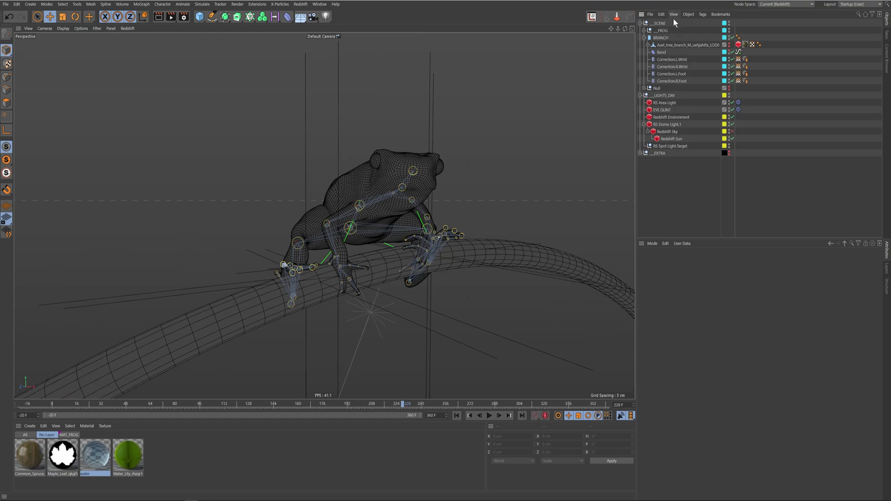
- Copy the Aset_tree_branch_M_uehjahtfa_LOD0 mesh into a new project and make it visible
left_click(667, 42)
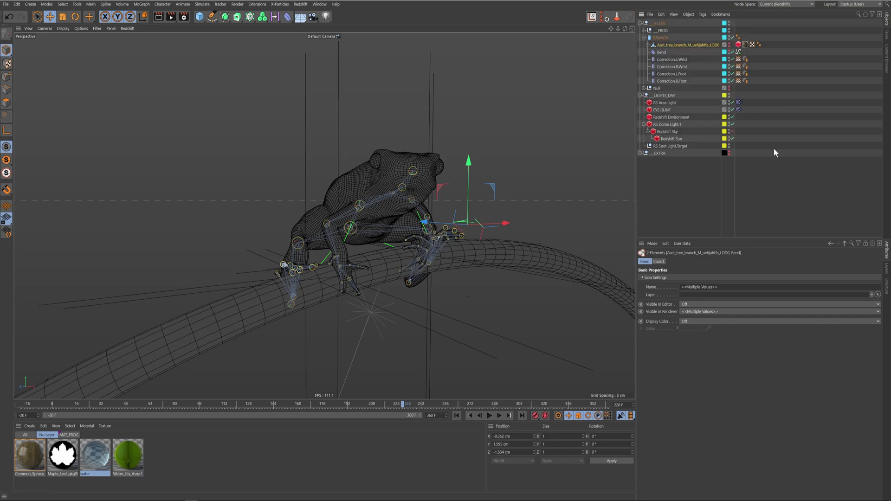
left_click(5, 3)
left_click(21, 11)
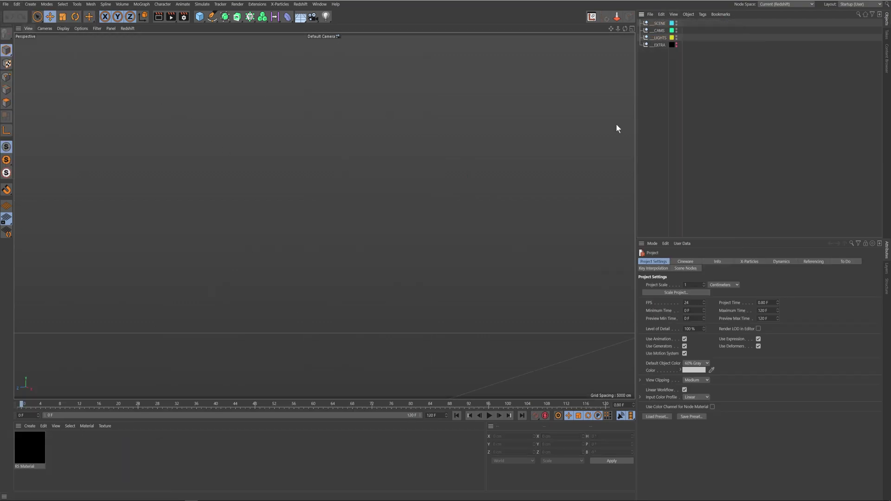
key("ctrl+v")
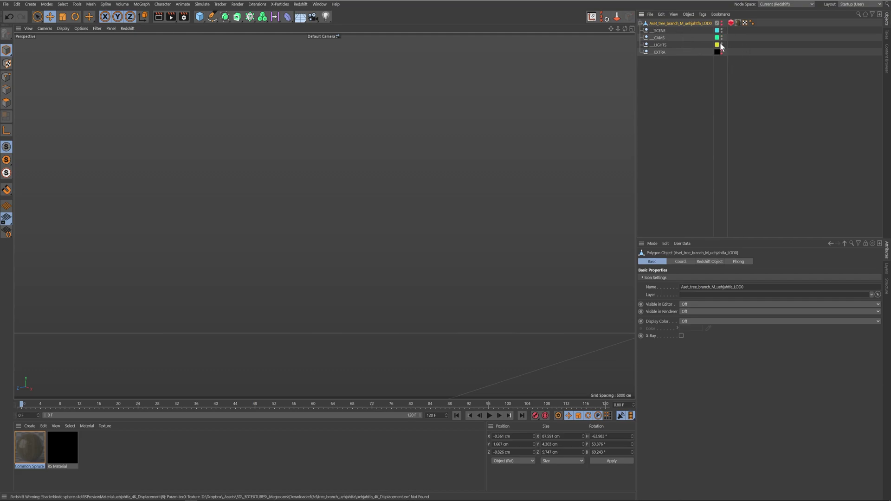
left_click(721, 23, "alt")
- Frame the pasted branch mesh and examine its shape and topology from several angles
key("s")
left_click(383, 230)
left_click_drag(383, 230, 463, 233, "alt")
scroll(347, 232, "up", 5)
scroll(356, 257, "down", 5)
left_click_drag(356, 258, 315, 253, "alt")
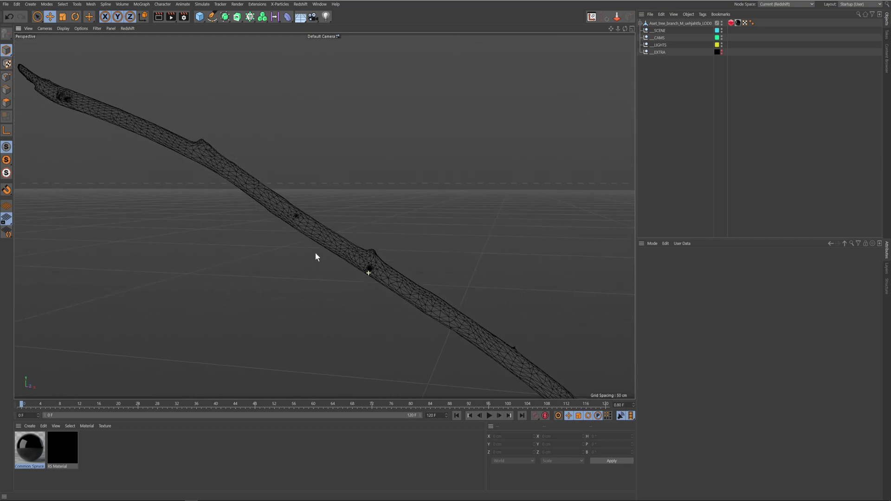
scroll(441, 303, "up", 3)
left_click_drag(468, 325, 345, 190, "alt")
scroll(344, 191, "down", 3)
left_click_drag(364, 273, 367, 222, "alt")
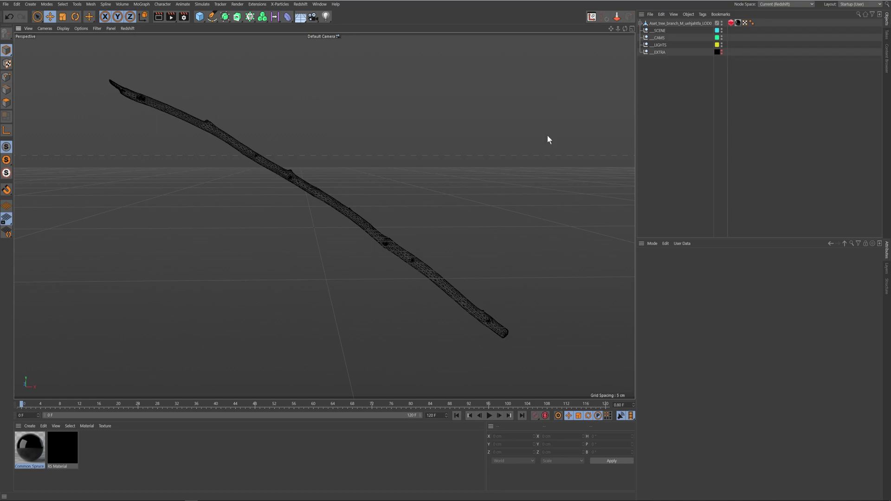
- Add a Bend deformer to the branch mesh, set its strength to -14° and compare the shape with the deformer hidden
key("shift+b")
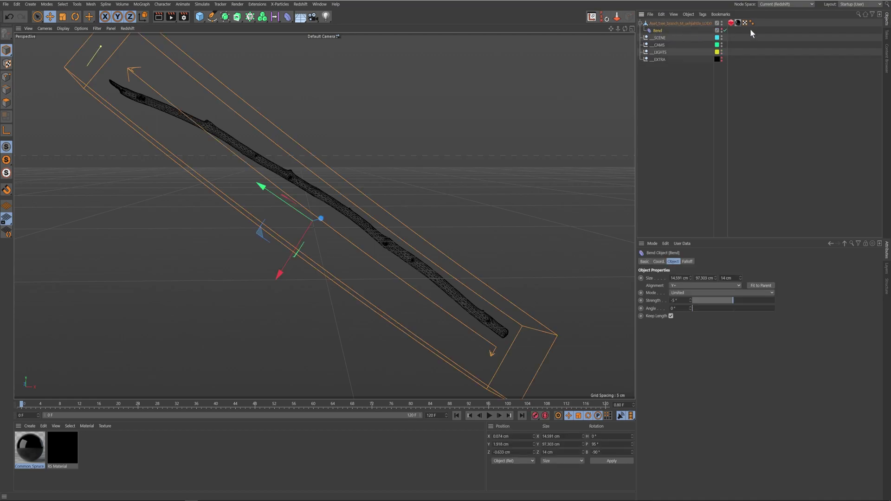
left_click(723, 29)
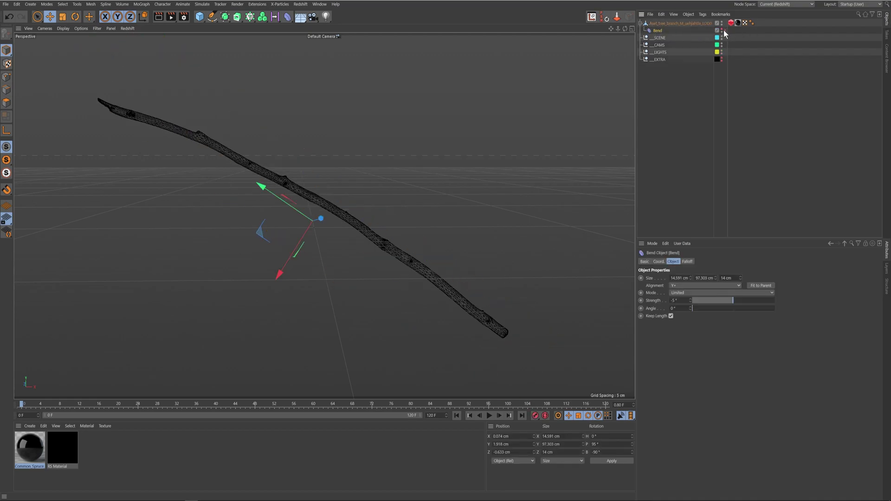
left_click(723, 30)
mouse_move(733, 299)
left_mouse_down()
mouse_move(747, 297)
mouse_move(732, 299)
left_mouse_up()
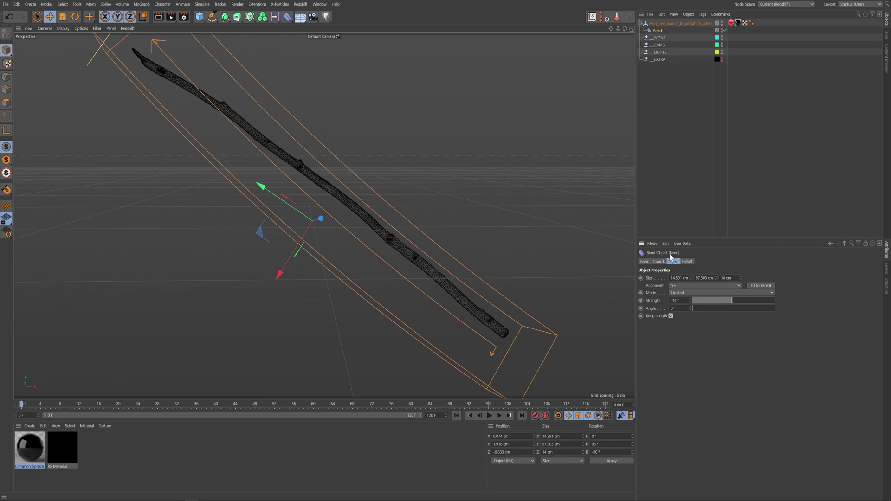
- Switch to the frog_rain_v02.c4d project, show the detailed tree branch mesh and hide the simple BRANCH geometry
left_click(320, 4)
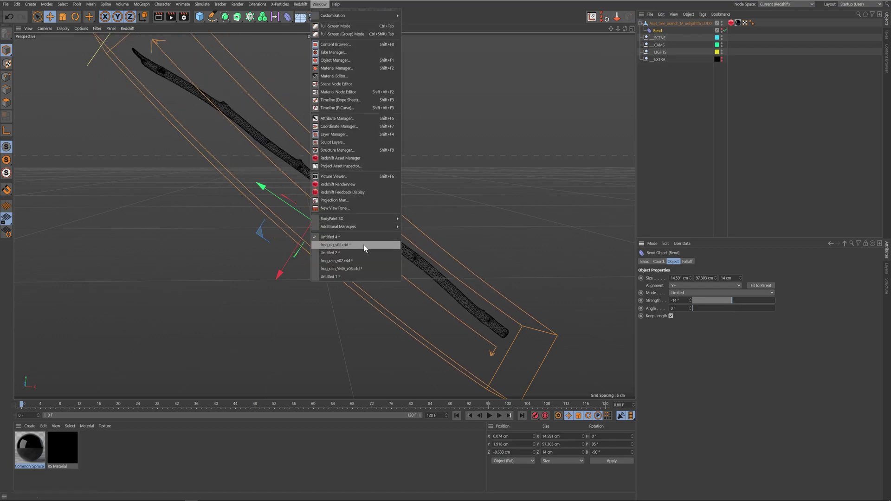
left_click(355, 260)
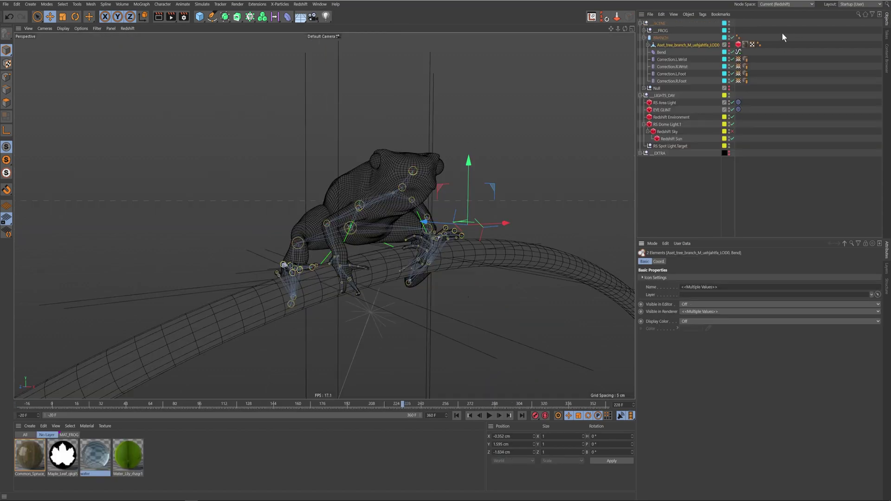
left_click(729, 44)
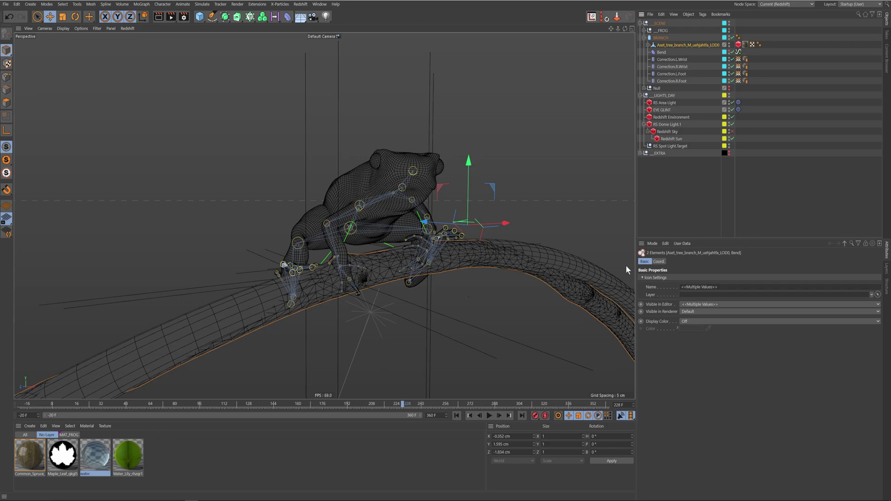
left_click(730, 41)
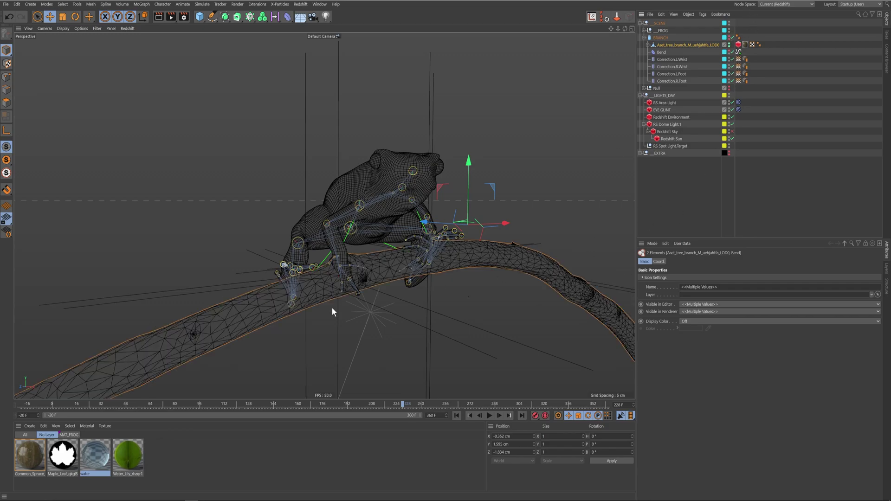
- Clear the selection and turn off the display of joints in the viewport
left_click(708, 204)
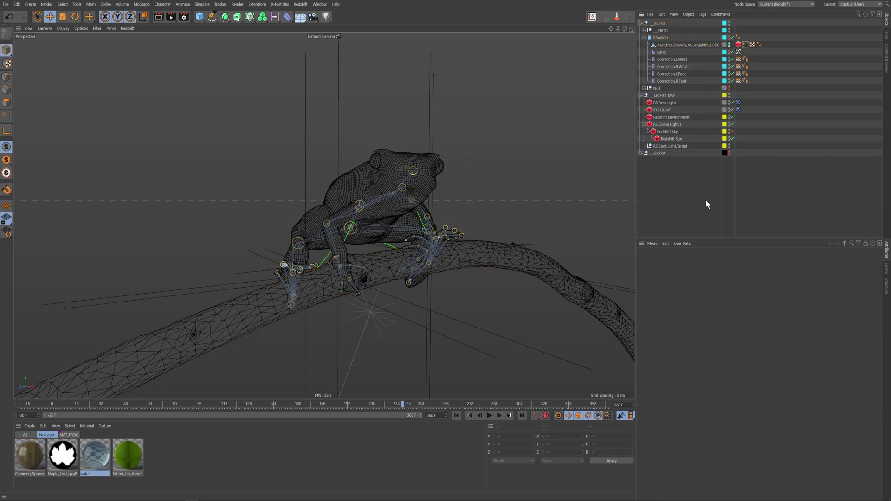
left_click(96, 29)
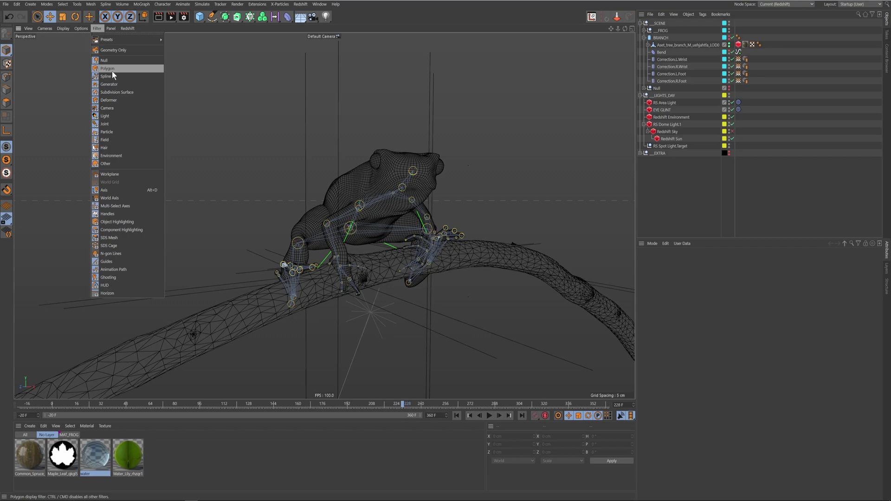
left_click(109, 125)
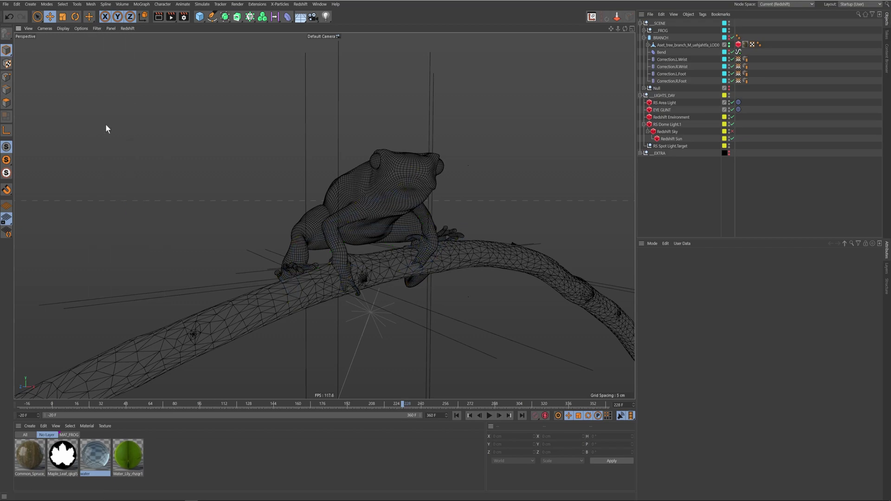
- Scrub through the animation to review how the frog's body and feet follow the bending detailed branch
left_click_drag(145, 405, 272, 411)
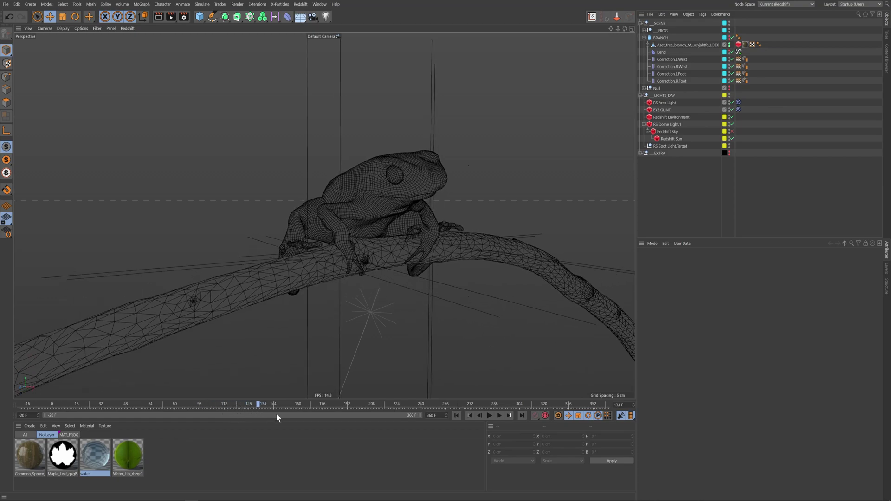
left_click_drag(347, 402, 294, 411)
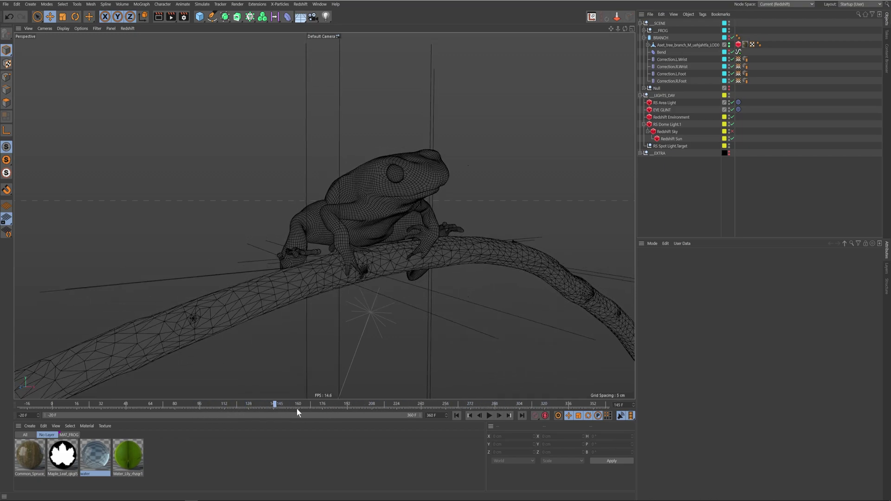
- Expand the frog's joint hierarchy down the spine, select the Neck joint and scrub the timeline to examine its keyframed head motion
left_click(644, 37)
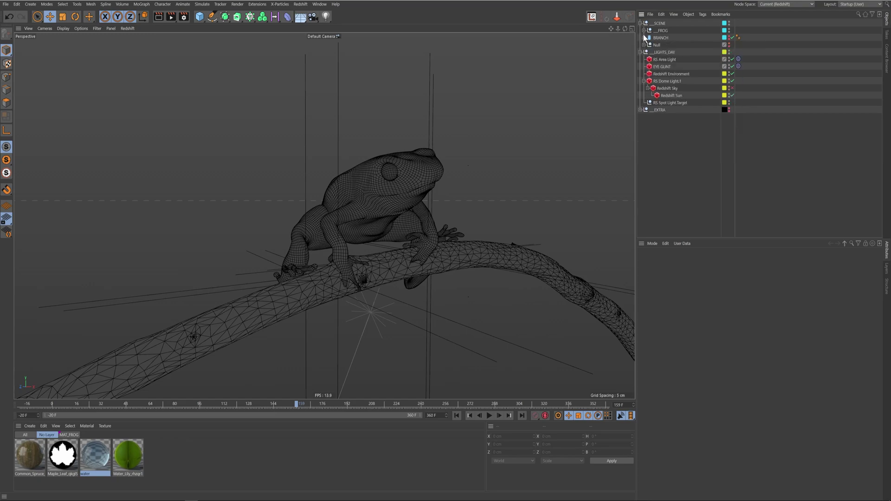
left_click(644, 30)
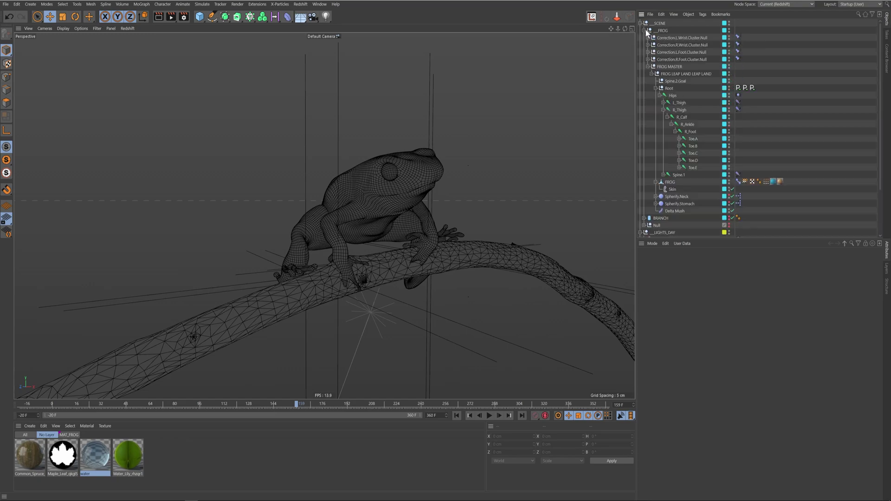
left_click(663, 110)
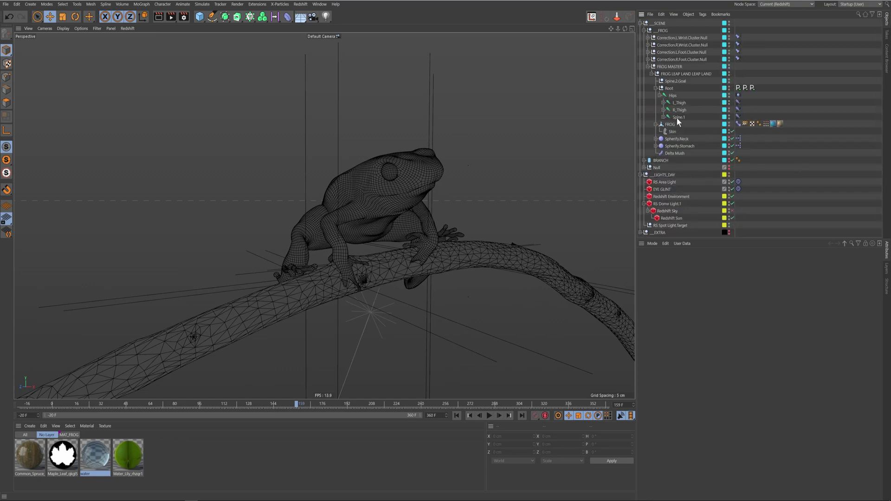
left_click(677, 117)
left_click(663, 117)
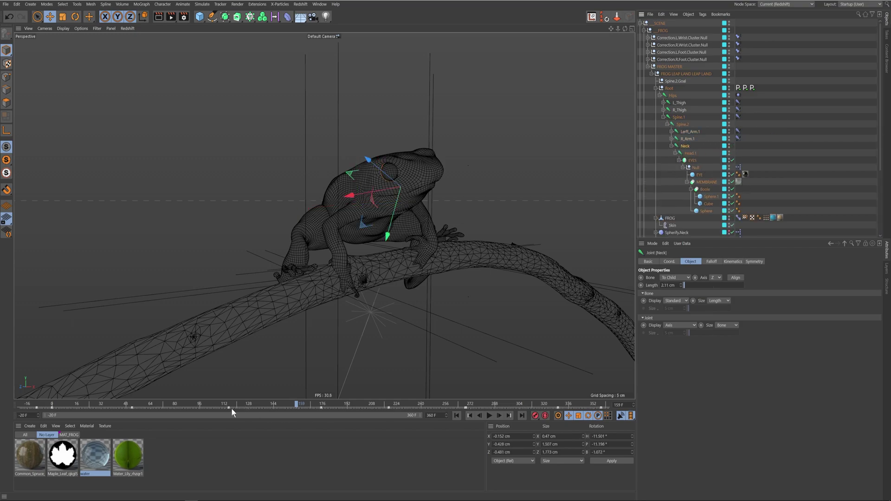
left_click(686, 146)
mouse_move(436, 403)
left_mouse_down()
mouse_move(177, 417)
mouse_move(587, 409)
mouse_move(345, 416)
mouse_move(129, 409)
mouse_move(577, 411)
mouse_move(82, 408)
mouse_move(546, 415)
mouse_move(213, 411)
mouse_move(301, 415)
mouse_move(391, 402)
mouse_move(441, 410)
left_mouse_up()
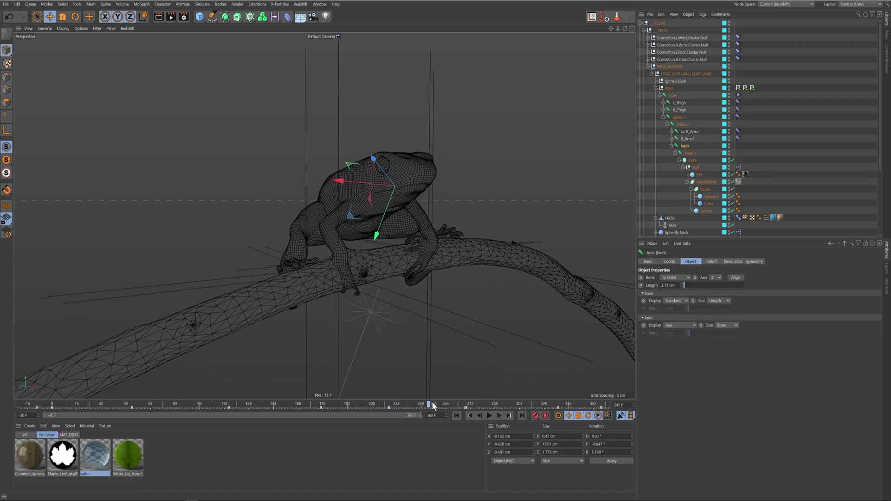